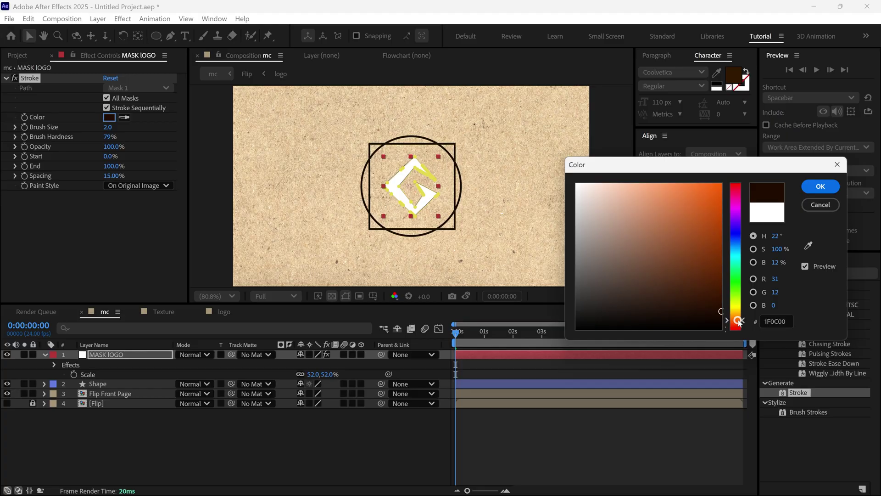
{"action": "left_click", "coordinate": [738, 321]}
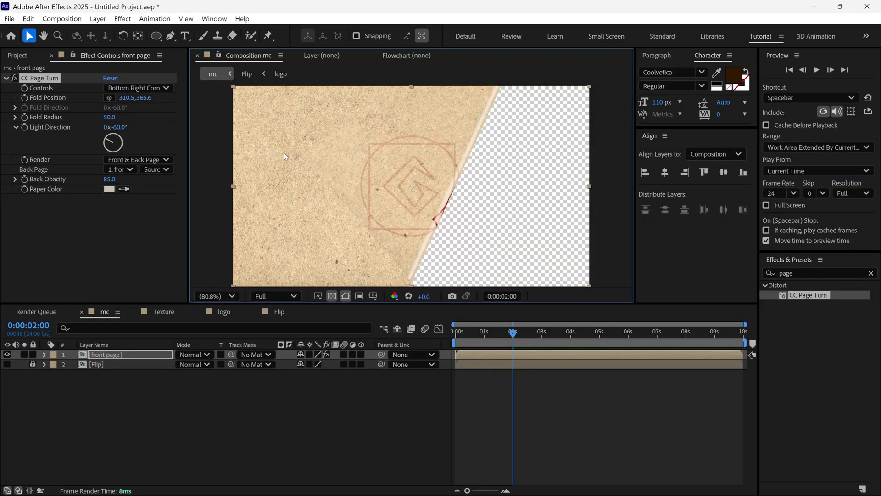
{"action": "left_click_drag", "start_coordinate": [433, 196], "coordinate": [528, 229]}
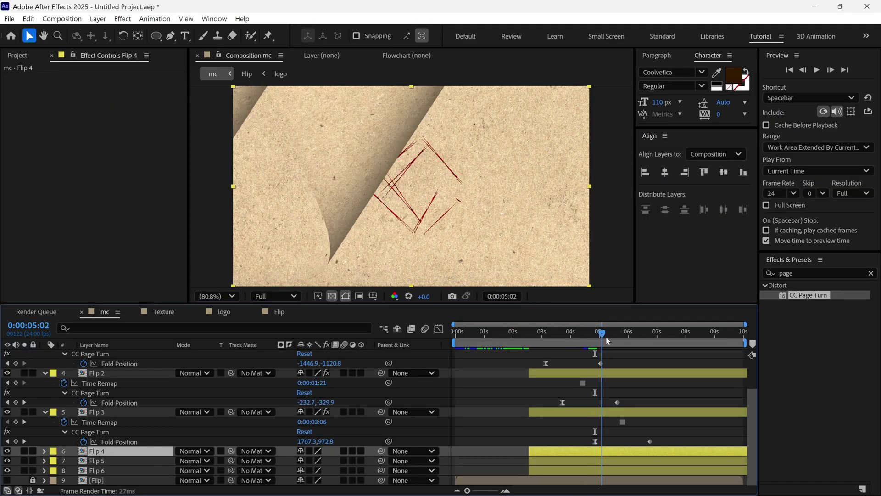
{"action": "left_click_drag", "start_coordinate": [606, 341], "coordinate": [631, 348]}
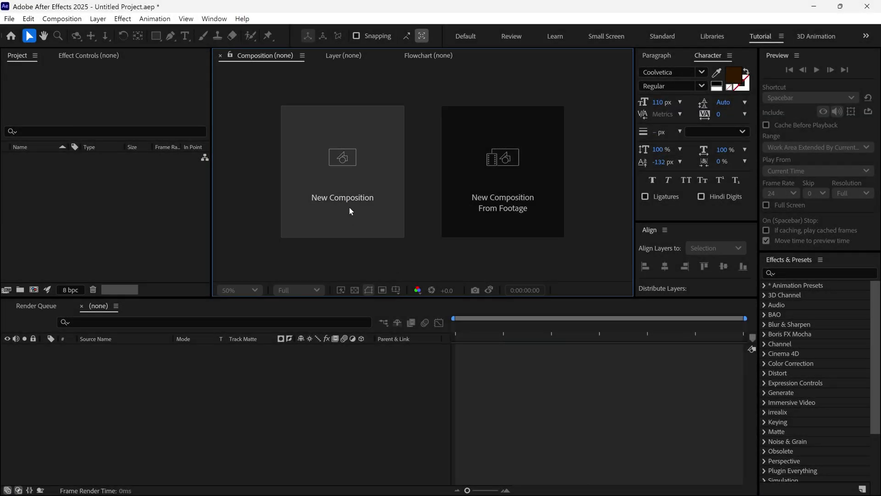
Create a 1920x1080, 24 fps, 10-second composition named mc.
{"action": "left_click", "coordinate": [348, 206]}
{"action": "type", "text": "mc"}
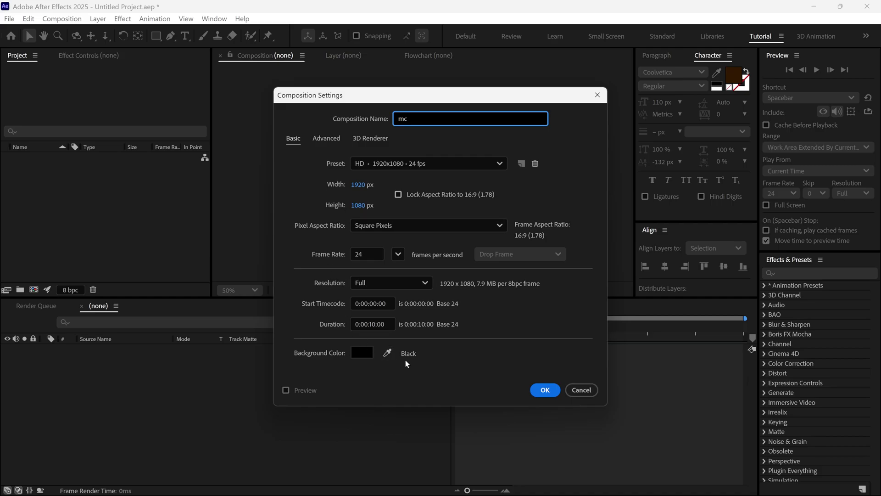
{"action": "left_click", "coordinate": [544, 389]}
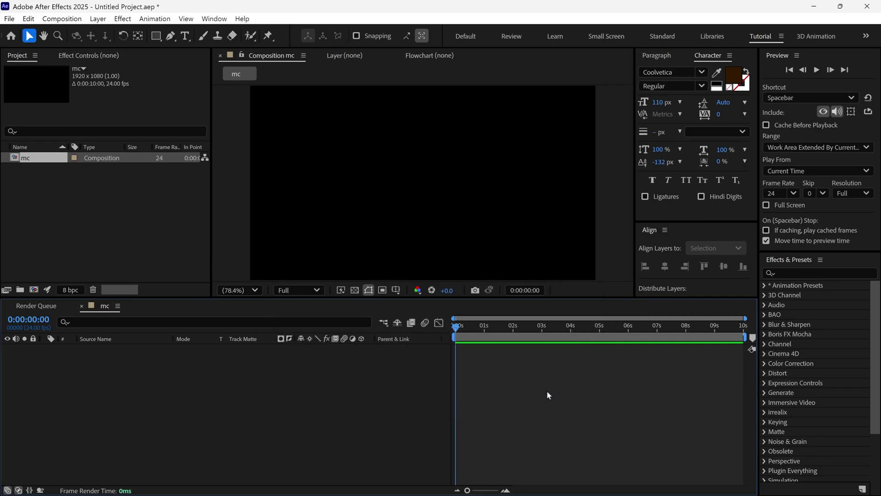
Import the color logo1 image as footage and add it as a layer to the mc composition.
{"action": "double_click", "coordinate": [159, 226]}
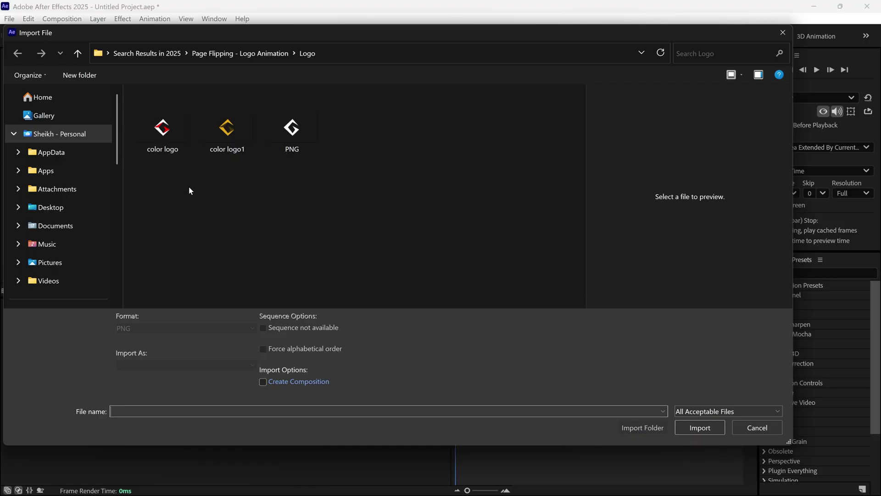
{"action": "left_click", "coordinate": [221, 134]}
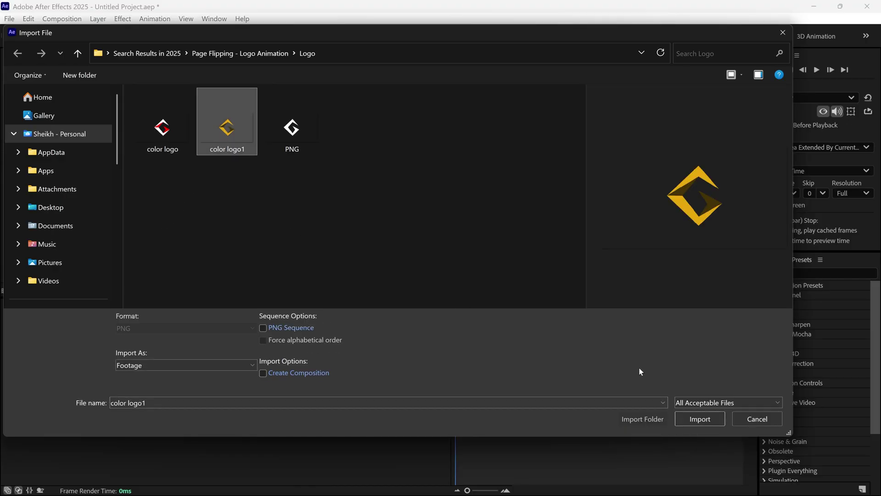
{"action": "left_click", "coordinate": [699, 419]}
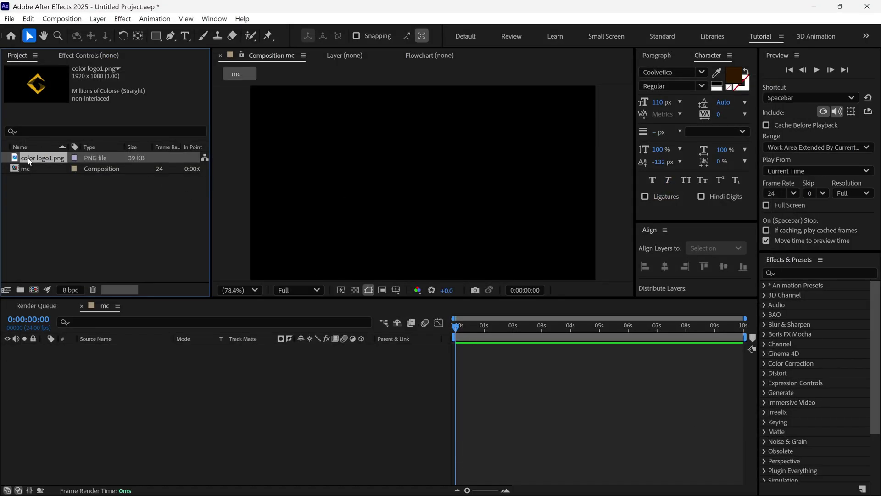
{"action": "left_click_drag", "start_coordinate": [45, 158], "coordinate": [128, 391]}
Scale the logo image to 89% and pre-compose it as logo, moving all attributes into the new composition.
{"action": "key", "text": "s"}
{"action": "left_click_drag", "start_coordinate": [320, 360], "coordinate": [312, 360]}
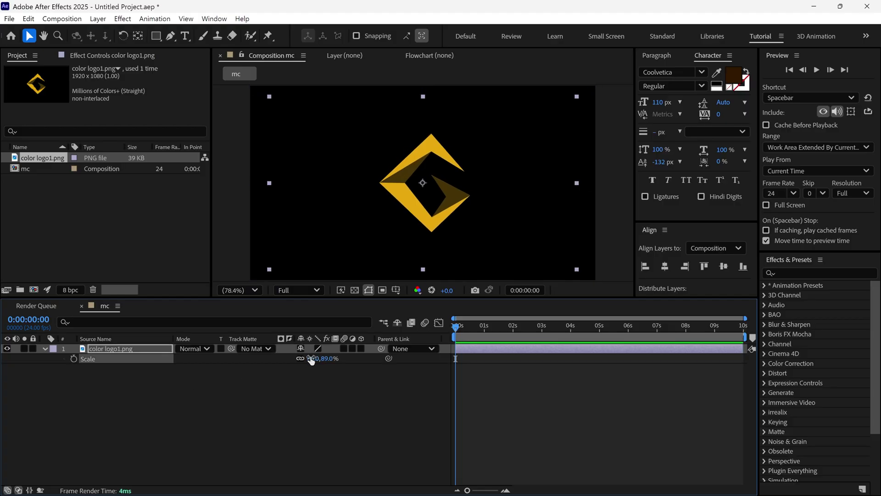
{"action": "right_click", "coordinate": [157, 350]}
{"action": "left_click", "coordinate": [177, 420]}
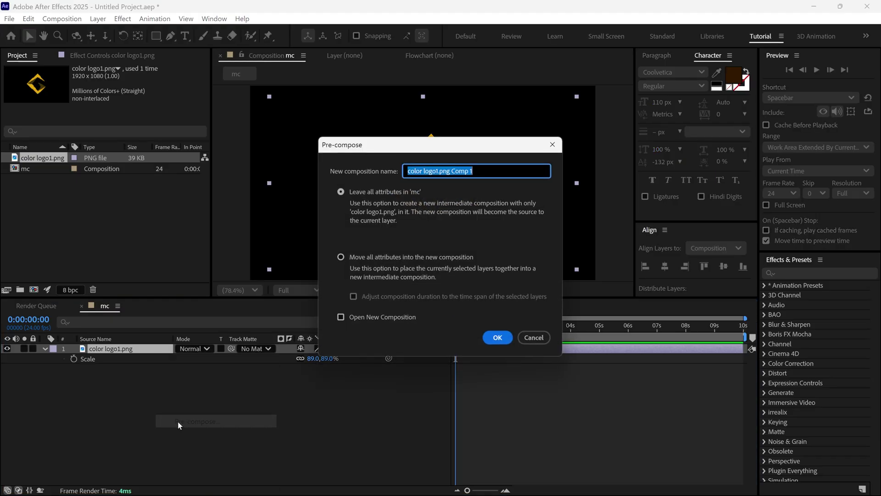
{"action": "type", "text": "logo"}
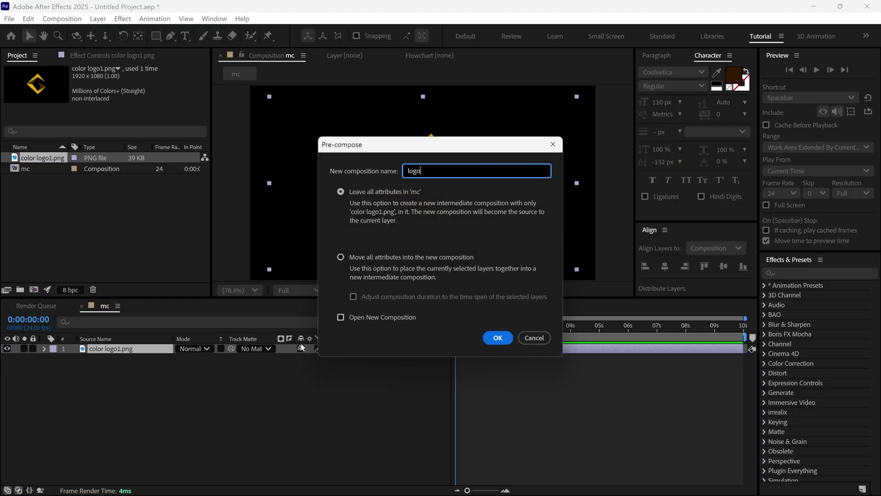
{"action": "left_click", "coordinate": [341, 257]}
{"action": "left_click", "coordinate": [497, 338]}
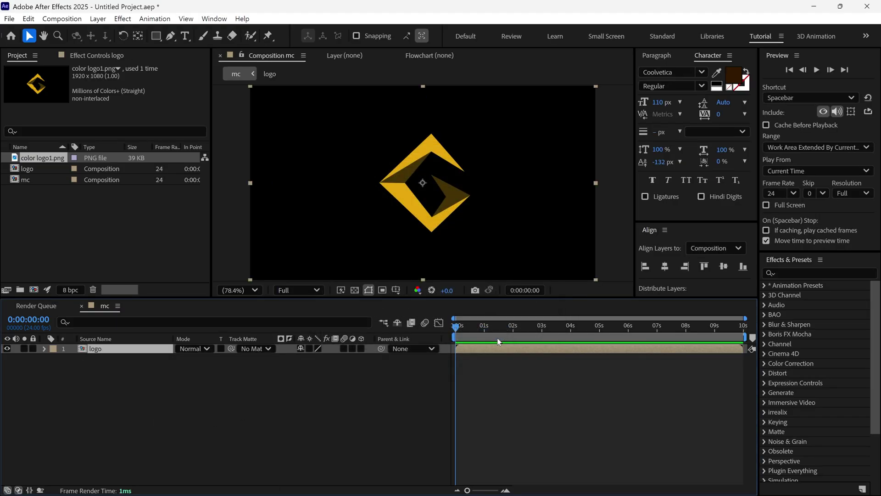
Show the transparency grid and set the Pen tool to no fill with a red 10 px stroke.
{"action": "left_click", "coordinate": [354, 291]}
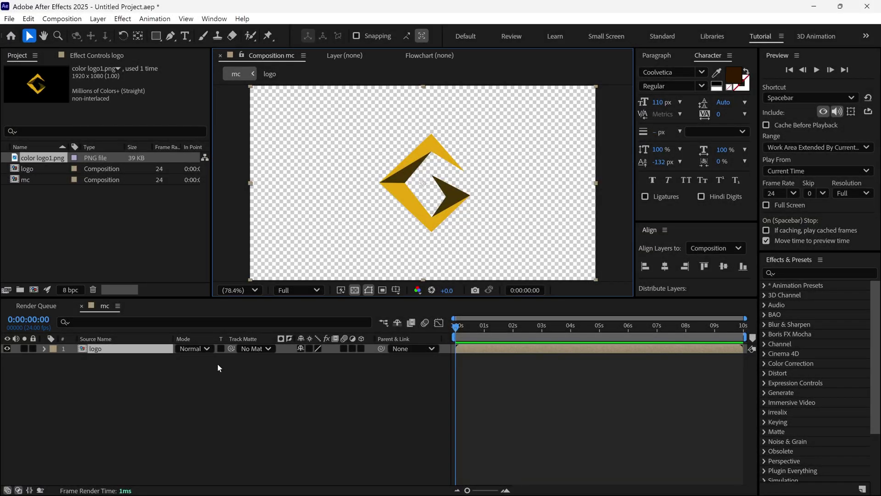
{"action": "left_click", "coordinate": [218, 365]}
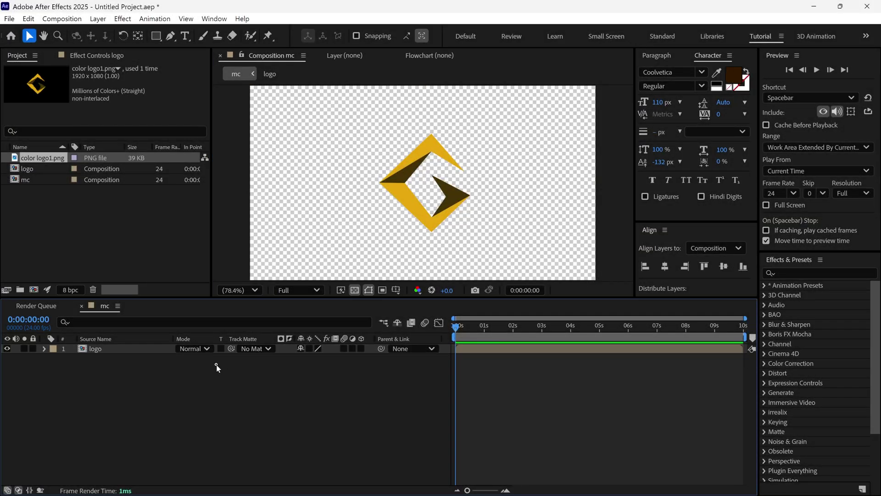
{"action": "left_click", "coordinate": [170, 36]}
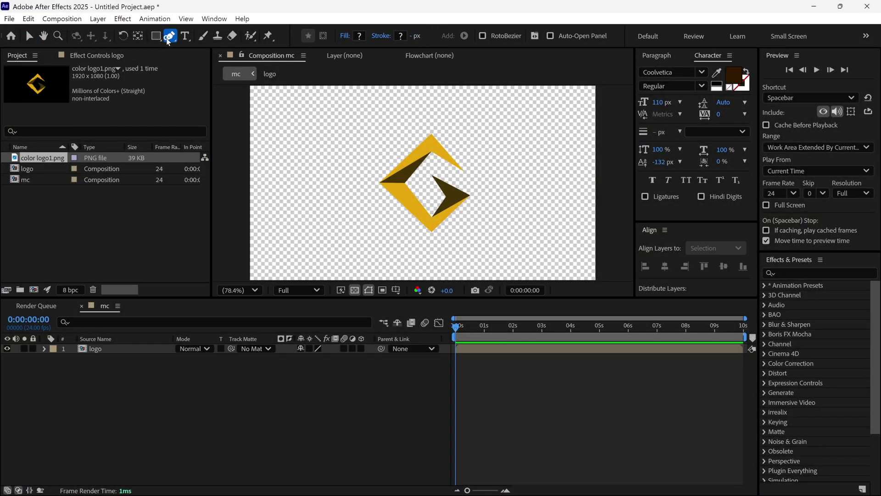
{"action": "left_click", "coordinate": [413, 36]}
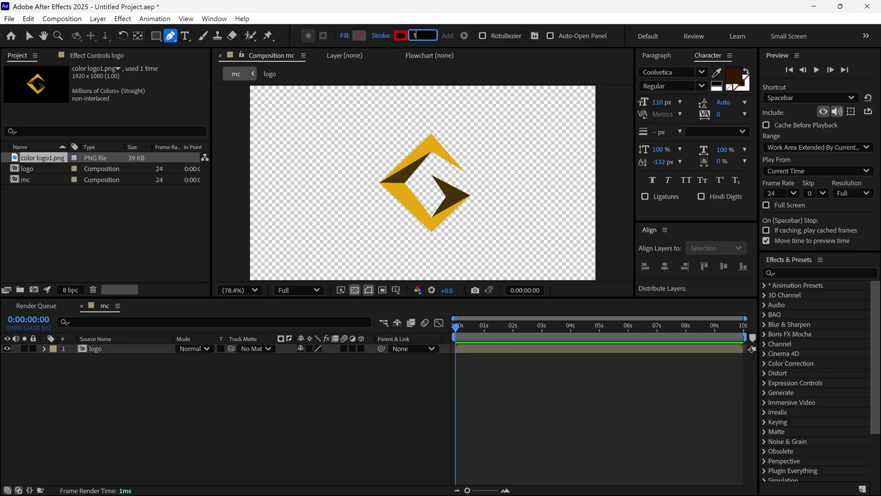
{"action": "key", "text": "Return"}
Draw a straight diagonal line across the logo's upper arm and set its stroke width to 5 px.
{"action": "key", "text": "period"}
{"action": "key", "text": "period"}
{"action": "key", "text": "period"}
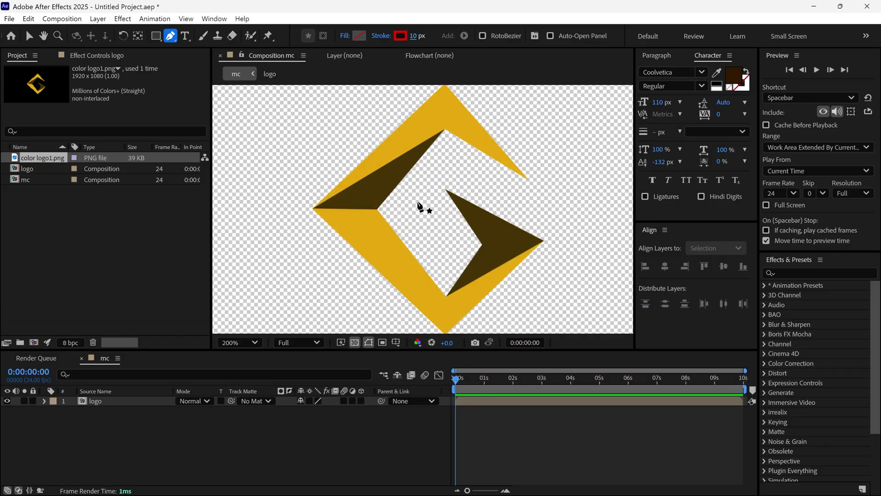
{"action": "left_click", "coordinate": [392, 91]}
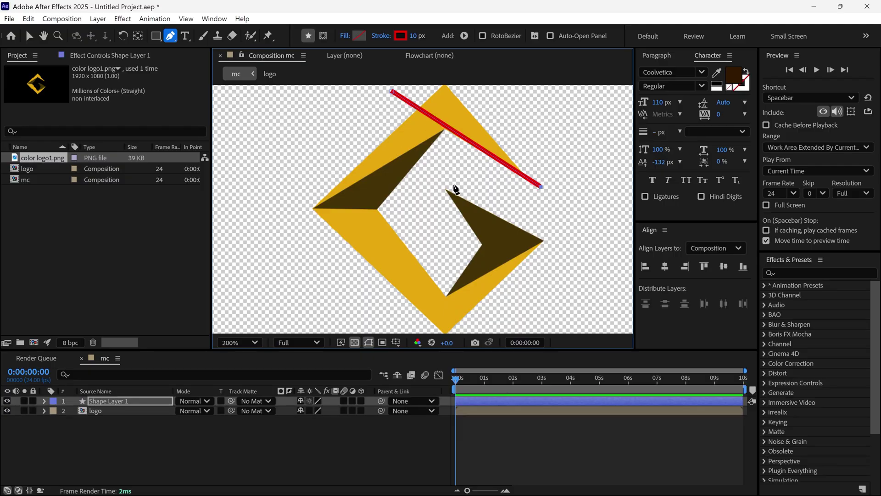
{"action": "left_click", "coordinate": [414, 35]}
{"action": "type", "text": "5"}
{"action": "key", "text": "Return"}
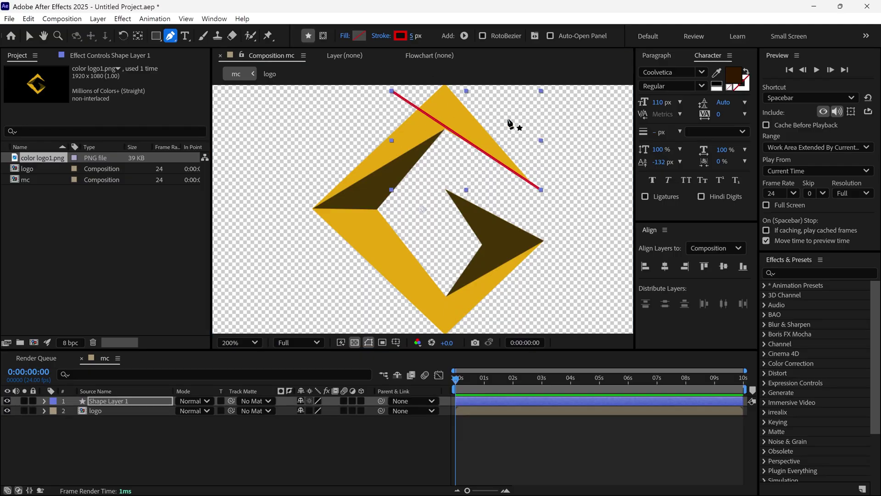
Trace the logo's remaining edges on the same shape layer with overlapping straight lines that extend past its corners.
{"action": "left_click", "coordinate": [168, 404]}
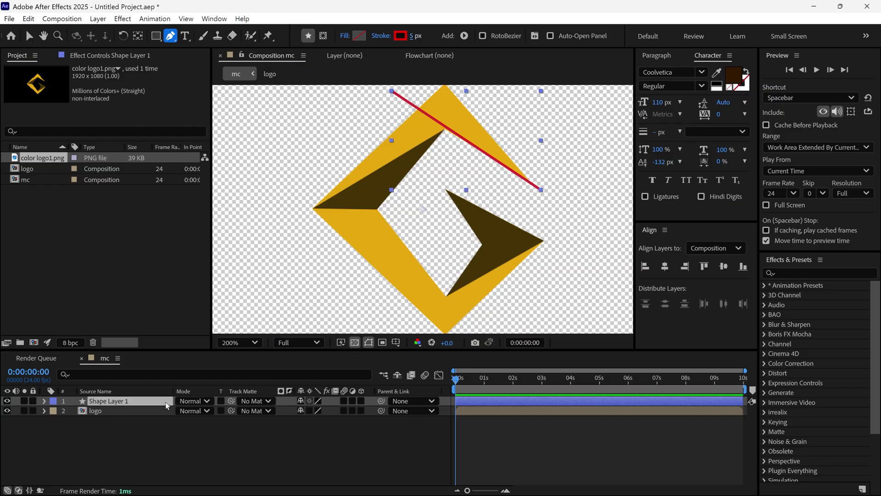
{"action": "left_click", "coordinate": [398, 90]}
{"action": "left_click", "coordinate": [555, 204]}
{"action": "left_click", "coordinate": [436, 186]}
{"action": "left_click", "coordinate": [570, 250]}
{"action": "left_click", "coordinate": [437, 179]}
{"action": "left_click", "coordinate": [552, 251]}
{"action": "left_click_drag", "start_coordinate": [451, 334], "coordinate": [441, 303]}
{"action": "left_click_drag", "start_coordinate": [298, 172], "coordinate": [320, 196]}
{"action": "scroll", "coordinate": [412, 275], "scroll_direction": "up", "scroll_amount": 3}
{"action": "key", "text": "comma"}
{"action": "left_click", "coordinate": [366, 253]}
{"action": "left_click", "coordinate": [374, 197]}
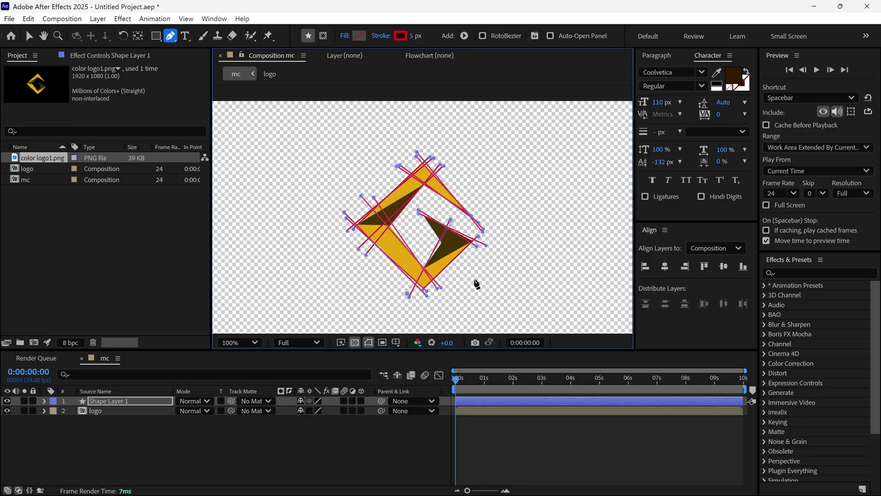
Solo the traced shape layer and rename it Line.
{"action": "key", "text": "v"}
{"action": "key", "text": "shift+slash"}
{"action": "left_click", "coordinate": [25, 401]}
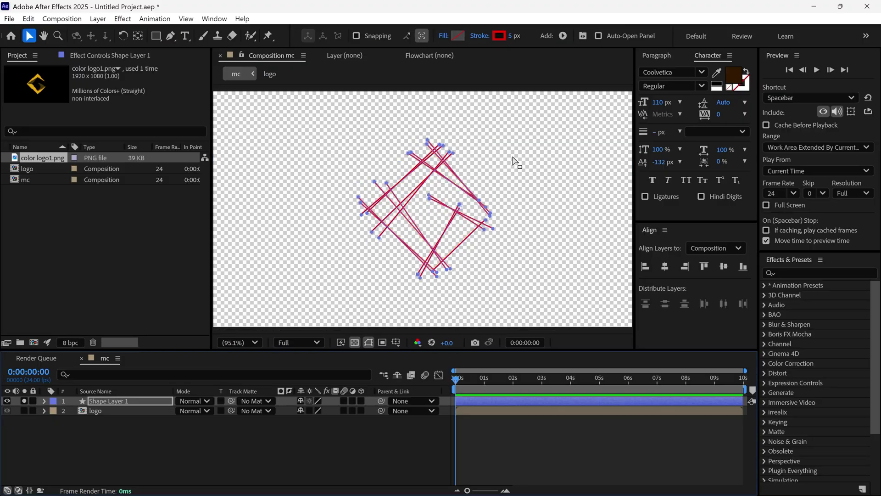
{"action": "left_click_drag", "start_coordinate": [451, 351], "coordinate": [451, 293]}
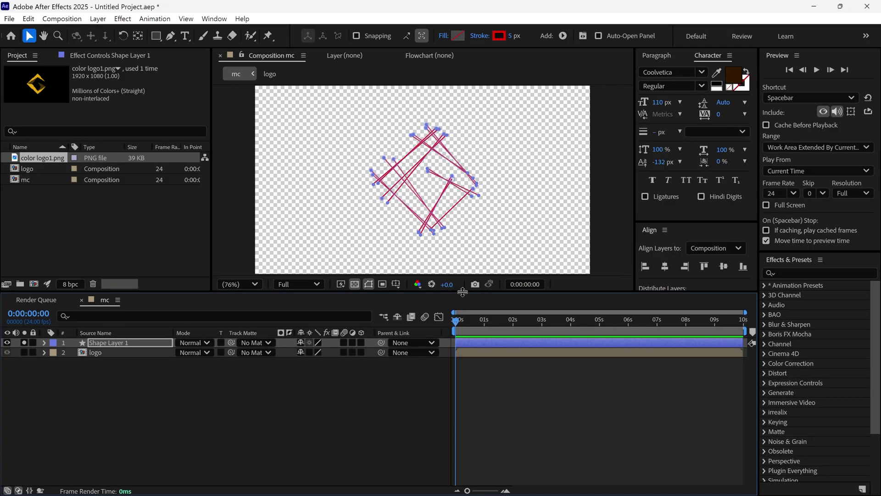
{"action": "left_click", "coordinate": [123, 348]}
{"action": "key", "text": "Return"}
{"action": "type", "text": "Line"}
{"action": "key", "text": "Return"}
Filter the Line layer's properties by cap and set every shape stroke's line cap to Round Cap.
{"action": "left_click", "coordinate": [127, 316]}
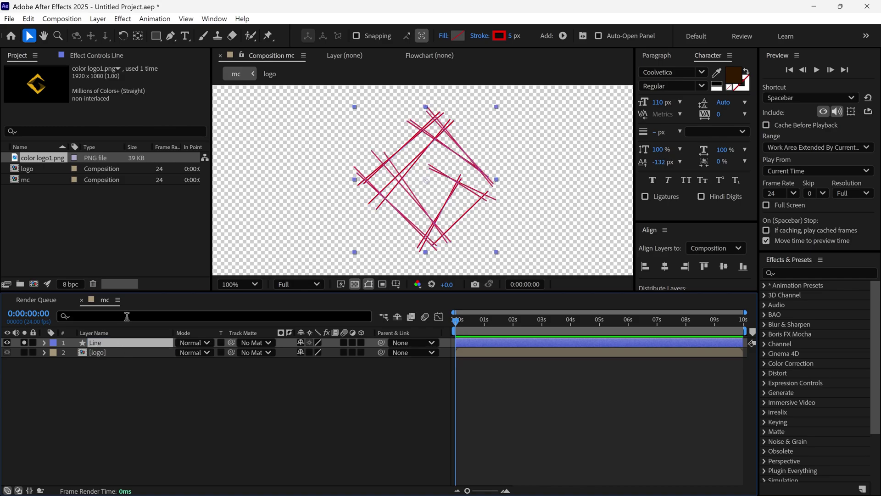
{"action": "type", "text": "cap"}
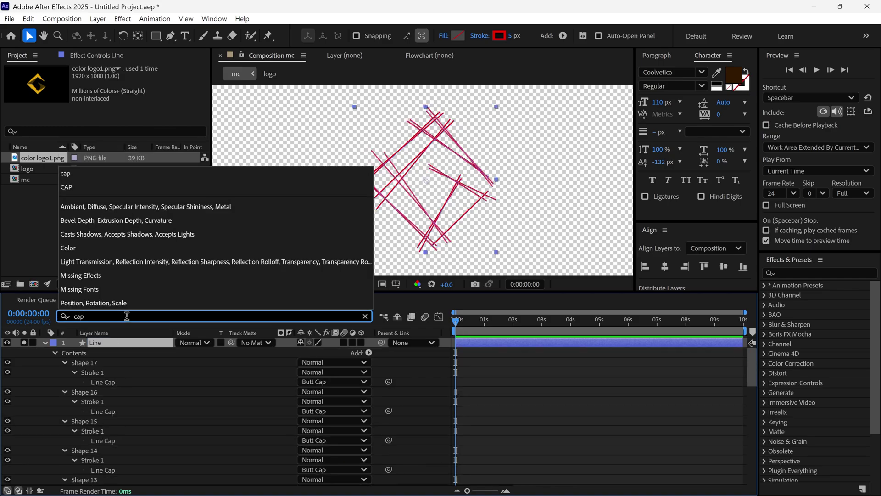
{"action": "left_click", "coordinate": [127, 315]}
{"action": "left_click_drag", "start_coordinate": [389, 294], "coordinate": [385, 198]}
{"action": "left_click", "coordinate": [321, 272]}
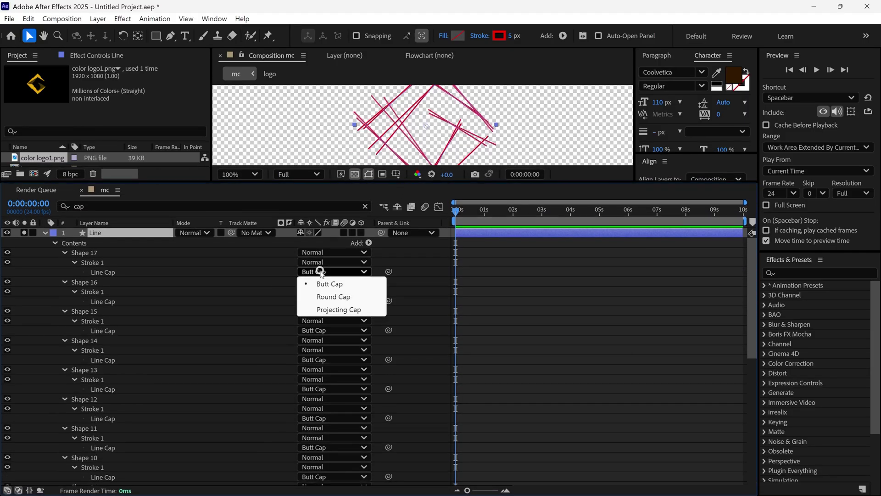
{"action": "left_click", "coordinate": [321, 297]}
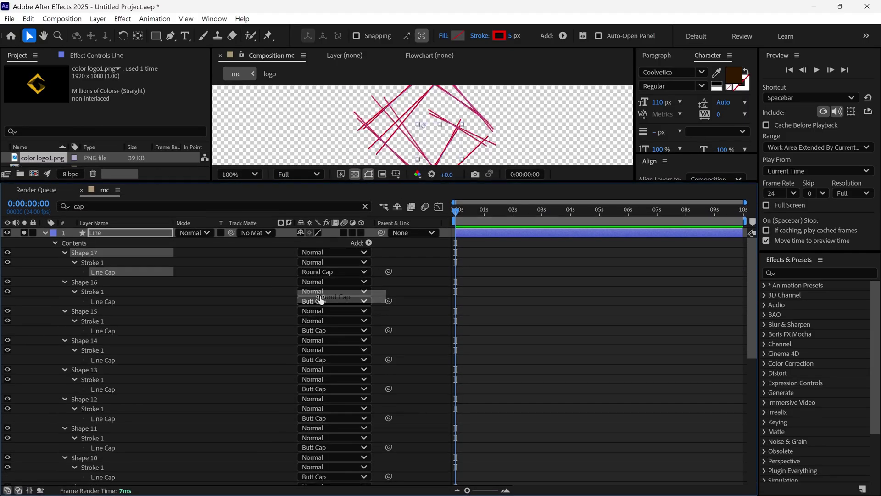
{"action": "left_click", "coordinate": [362, 300]}
{"action": "left_click", "coordinate": [360, 325]}
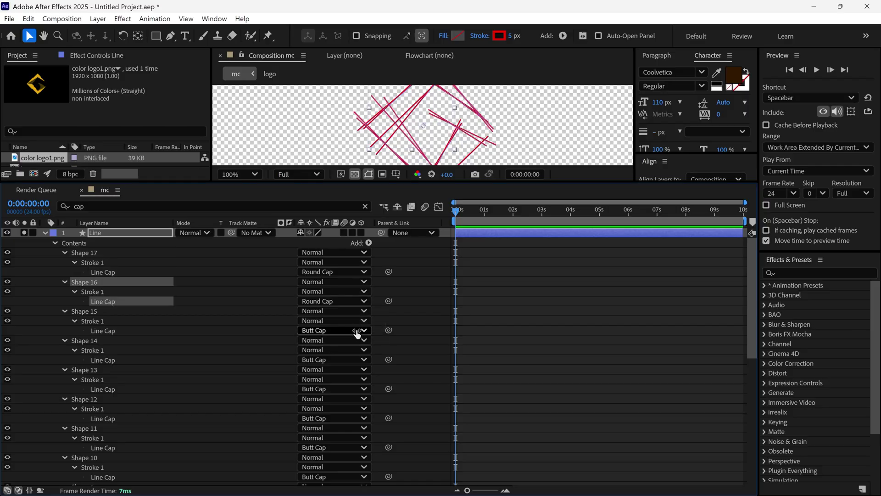
{"action": "left_click", "coordinate": [359, 330]}
{"action": "left_click", "coordinate": [350, 354]}
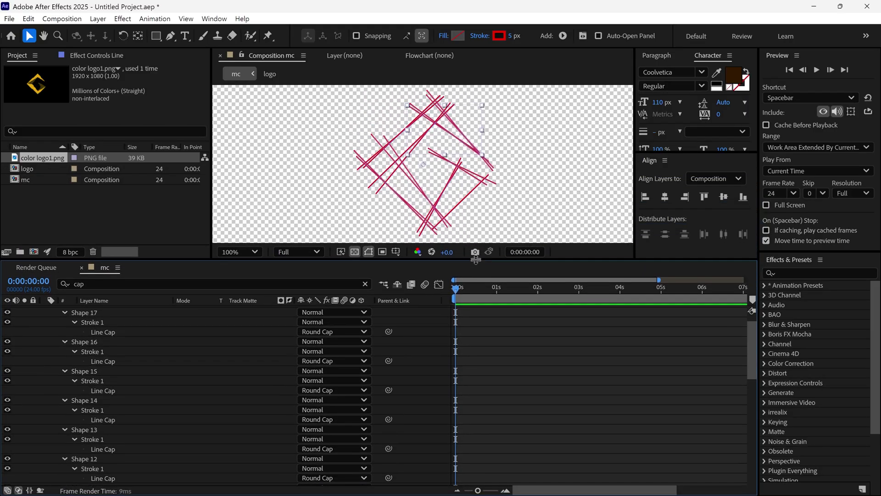
Filter the Line layer's contents by shape and hide Shape 16 through Shape 1, leaving only Shape 17 shown.
{"action": "scroll", "coordinate": [164, 359], "scroll_direction": "up", "scroll_amount": 2}
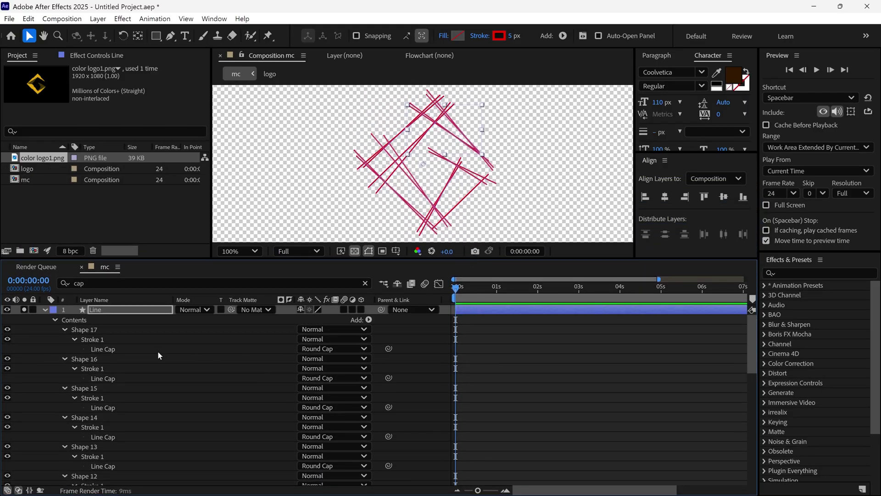
{"action": "left_click", "coordinate": [44, 309]}
{"action": "left_click", "coordinate": [64, 283]}
{"action": "type", "text": "sha"}
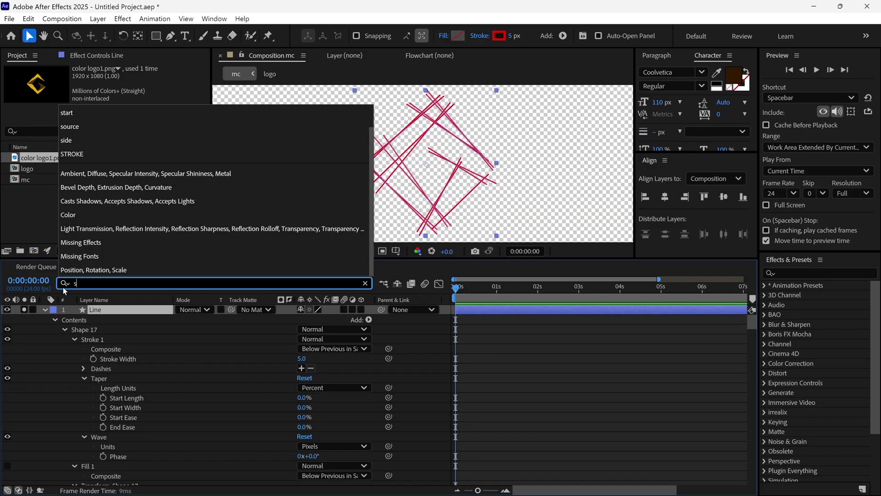
{"action": "type", "text": "pe"}
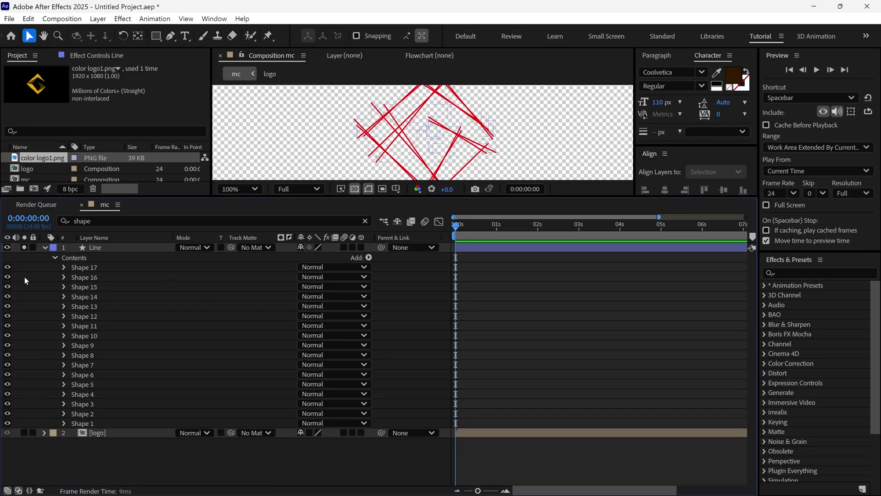
{"action": "left_click_drag", "start_coordinate": [8, 278], "coordinate": [9, 423]}
Filter the Line layer's properties by taper and expand the taper settings of Shape 17's stroke.
{"action": "left_click", "coordinate": [94, 267]}
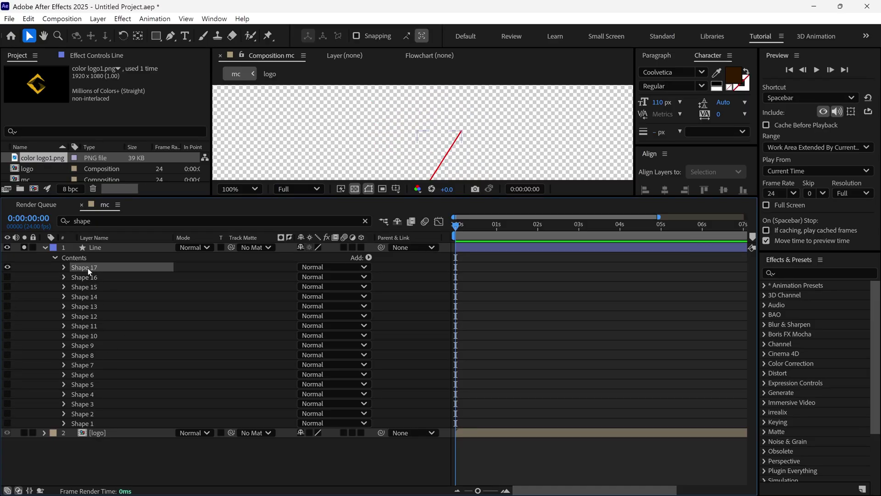
{"action": "key", "text": "period"}
{"action": "left_click_drag", "start_coordinate": [493, 198], "coordinate": [494, 311]}
{"action": "left_click_drag", "start_coordinate": [464, 220], "coordinate": [440, 151]}
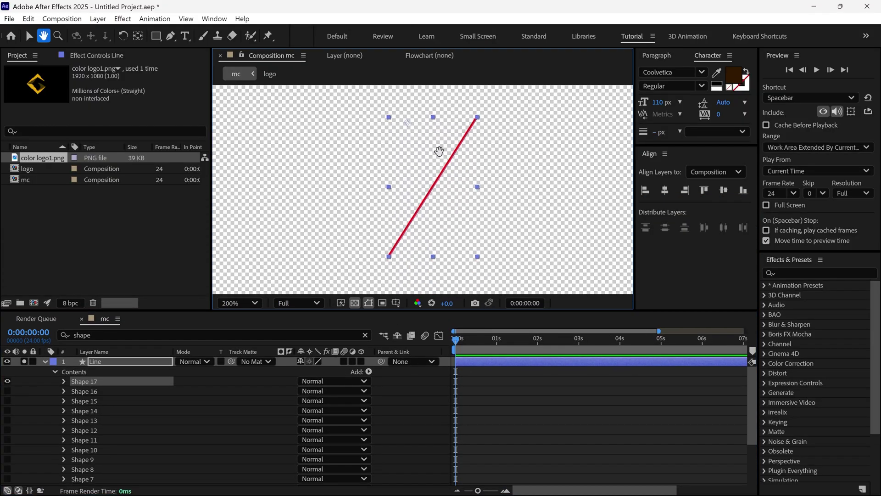
{"action": "key", "text": "ctrl+f"}
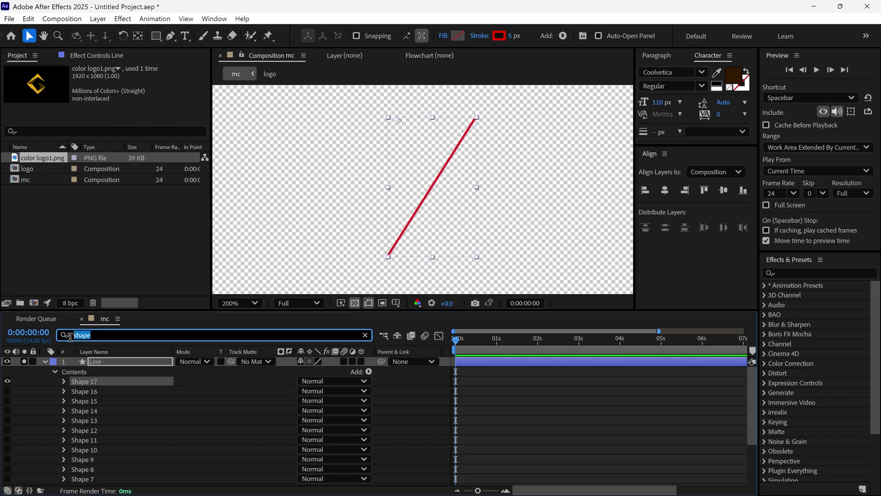
{"action": "type", "text": "taper"}
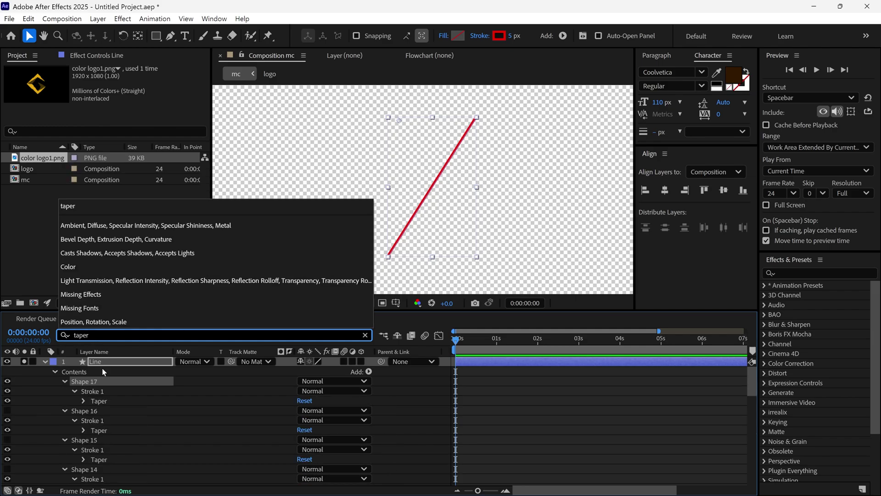
{"action": "left_click", "coordinate": [83, 401]}
{"action": "left_click", "coordinate": [84, 401]}
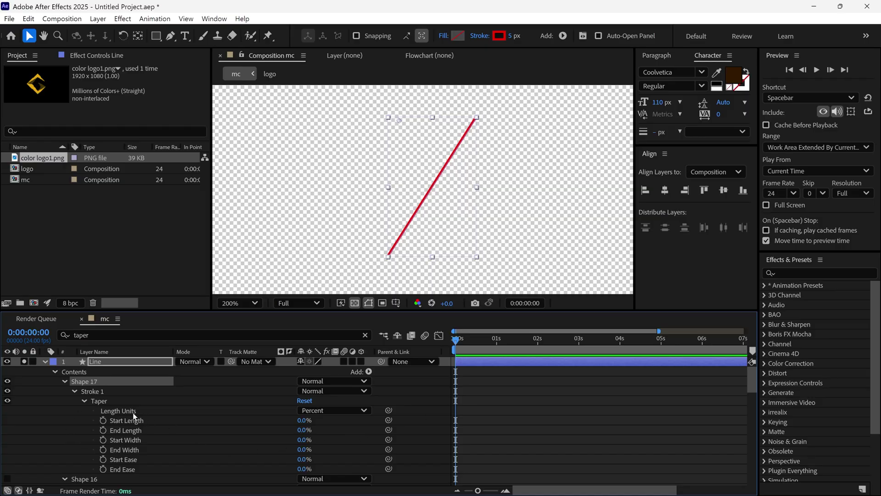
Set the taper Start Length and End Length of Shape 17's stroke to 70%.
{"action": "left_click_drag", "start_coordinate": [302, 421], "coordinate": [365, 418]}
{"action": "left_click", "coordinate": [305, 420]}
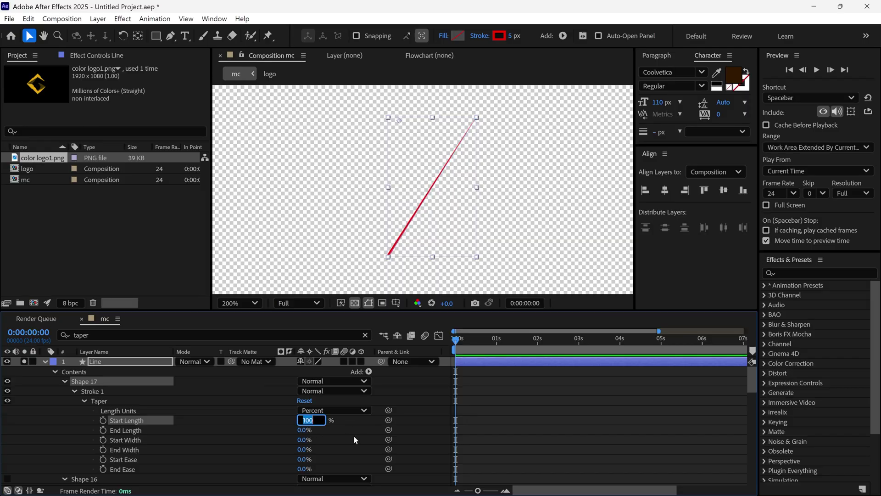
{"action": "type", "text": "70"}
{"action": "key", "text": "Return"}
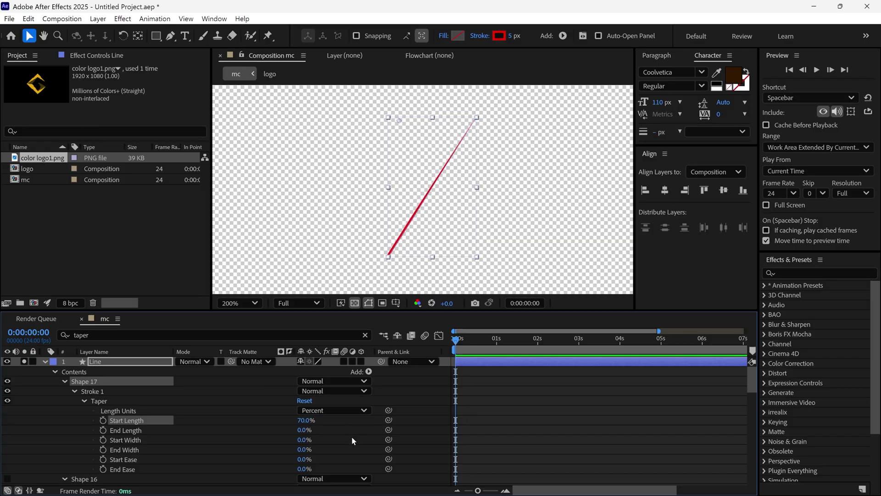
{"action": "left_click", "coordinate": [301, 429]}
{"action": "type", "text": "70"}
{"action": "key", "text": "Return"}
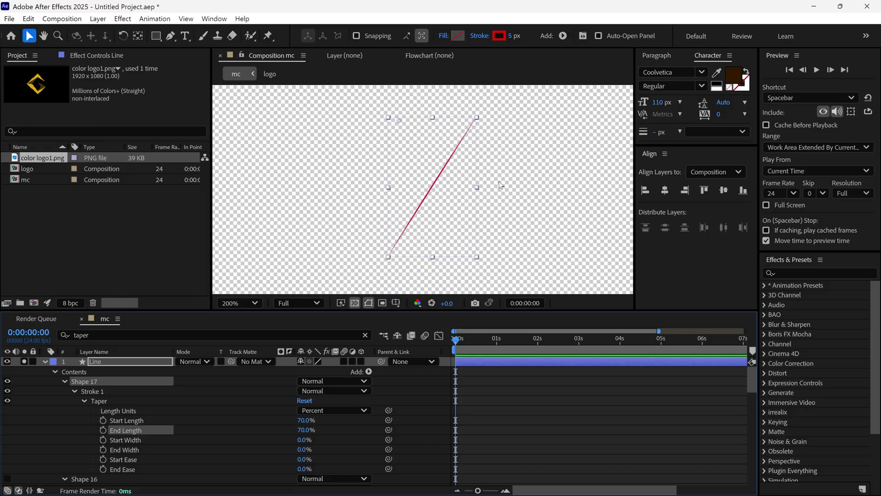
Copy the taper settings from Shape 17's stroke and paste them onto the strokes of Shape 16 through Shape 1.
{"action": "left_click", "coordinate": [84, 401]}
{"action": "left_click", "coordinate": [94, 400]}
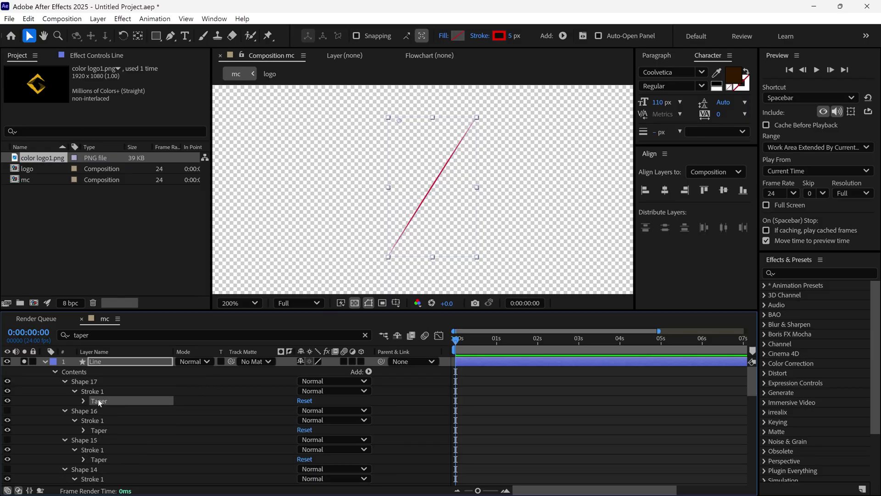
{"action": "key", "text": "ctrl+c"}
{"action": "left_click_drag", "start_coordinate": [180, 311], "coordinate": [180, 148]}
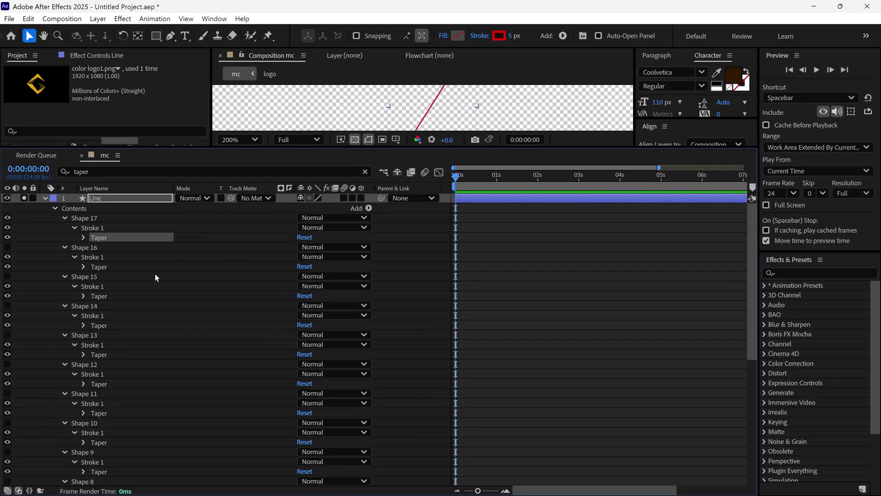
{"action": "left_click", "coordinate": [99, 267]}
{"action": "key", "text": "ctrl"}
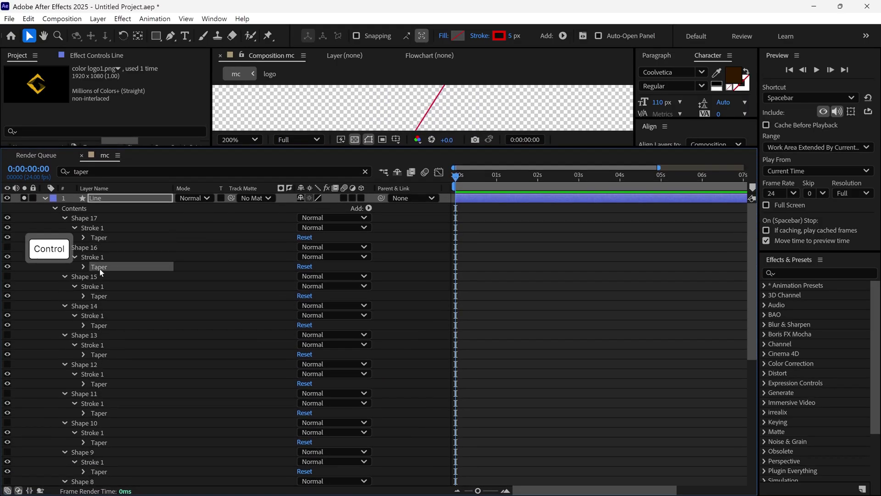
{"action": "left_click", "coordinate": [104, 296], "text": "ctrl"}
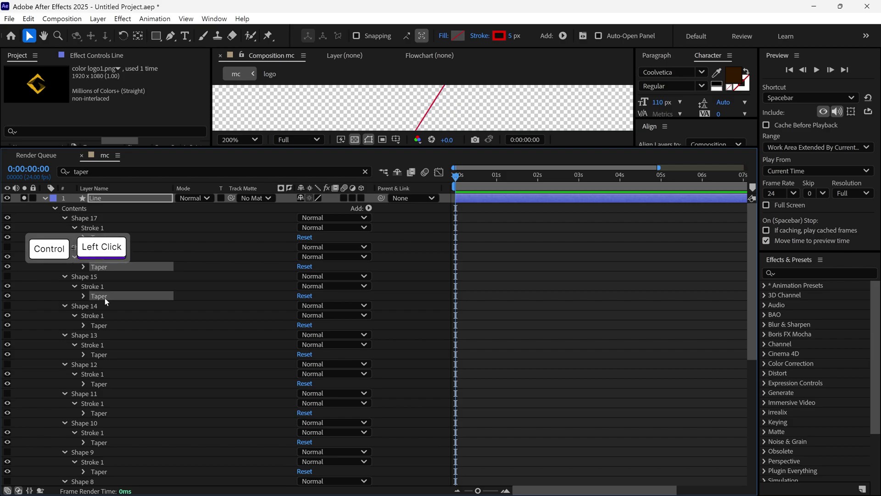
{"action": "left_click", "coordinate": [101, 325], "text": "ctrl"}
{"action": "left_click", "coordinate": [101, 354], "text": "ctrl"}
{"action": "left_click", "coordinate": [100, 383], "text": "ctrl"}
{"action": "left_click", "coordinate": [102, 413], "text": "ctrl"}
{"action": "key", "text": "grave"}
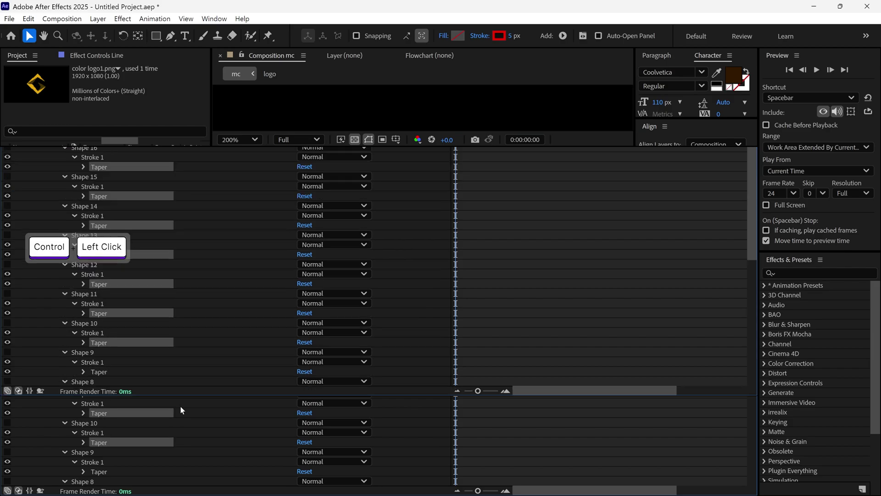
{"action": "left_click", "coordinate": [100, 342], "text": "ctrl"}
{"action": "left_click", "coordinate": [100, 371], "text": "ctrl"}
{"action": "left_click", "coordinate": [104, 401], "text": "ctrl"}
{"action": "left_click", "coordinate": [102, 430], "text": "ctrl"}
{"action": "scroll", "coordinate": [101, 430], "scroll_direction": "down", "scroll_amount": 4}
{"action": "left_click", "coordinate": [109, 343], "text": "ctrl"}
{"action": "left_click", "coordinate": [103, 371], "text": "ctrl"}
{"action": "left_click", "coordinate": [101, 401], "text": "ctrl"}
{"action": "left_click", "coordinate": [101, 430], "text": "ctrl"}
{"action": "left_click", "coordinate": [98, 442], "text": "ctrl"}
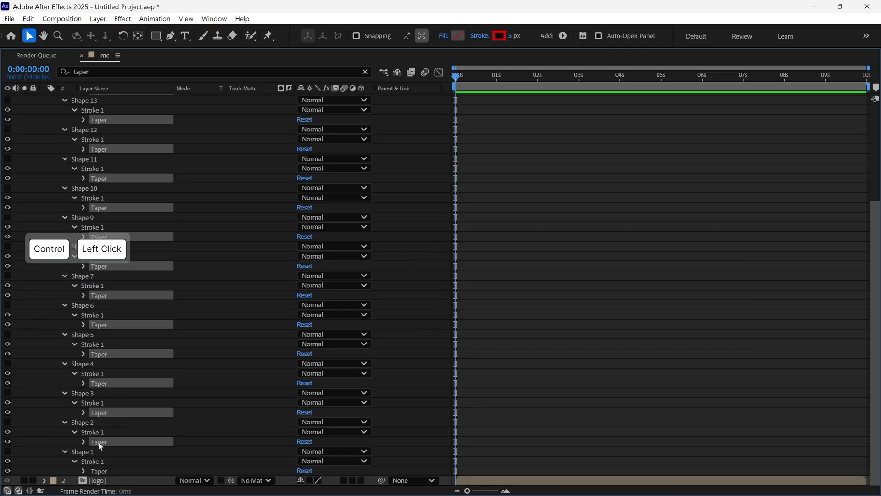
{"action": "left_click", "coordinate": [99, 470], "text": "ctrl"}
{"action": "key", "text": "ctrl"}
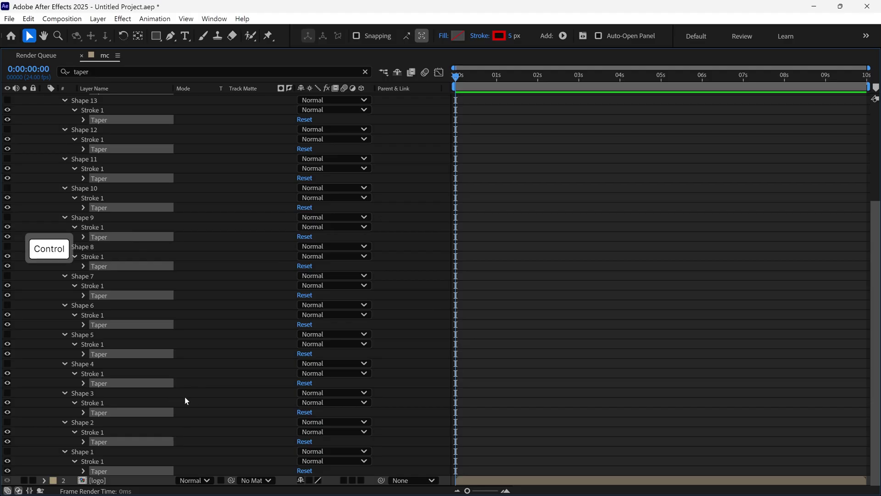
{"action": "key", "text": "ctrl+v"}
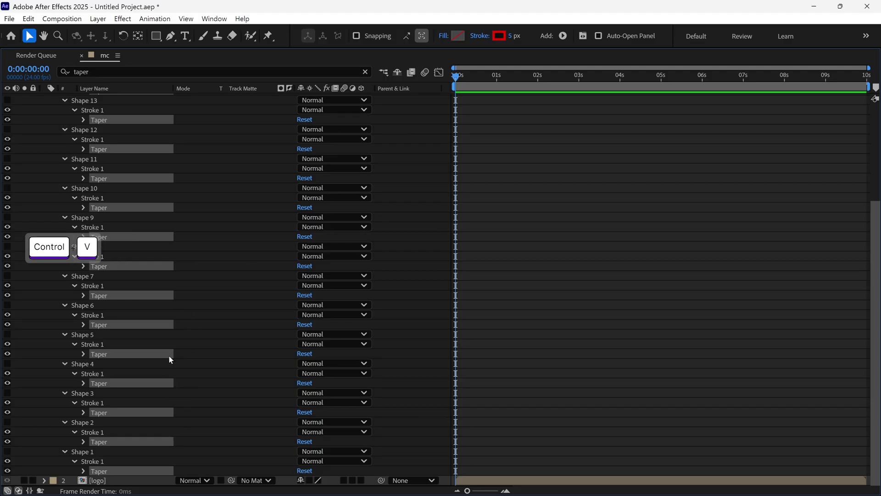
Filter the Line layer's contents by shape and turn the visibility of Shape 16 through Shape 1 back on.
{"action": "key", "text": "ctrl+f"}
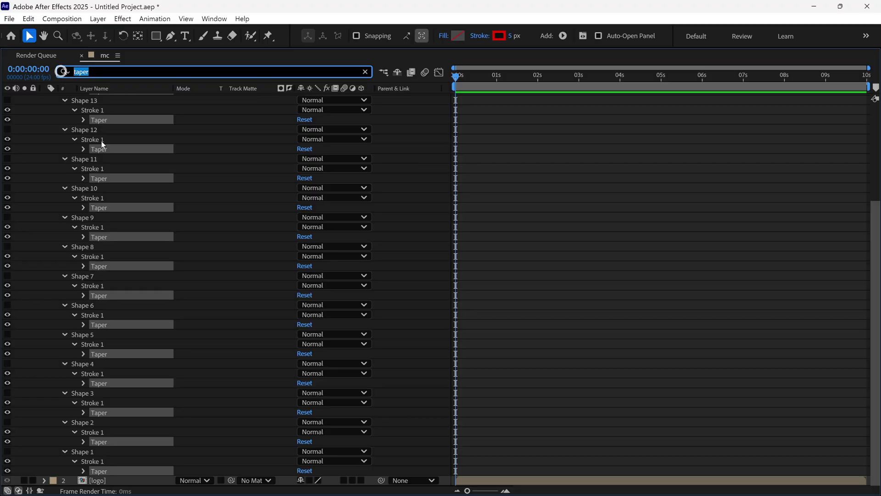
{"action": "type", "text": "sha"}
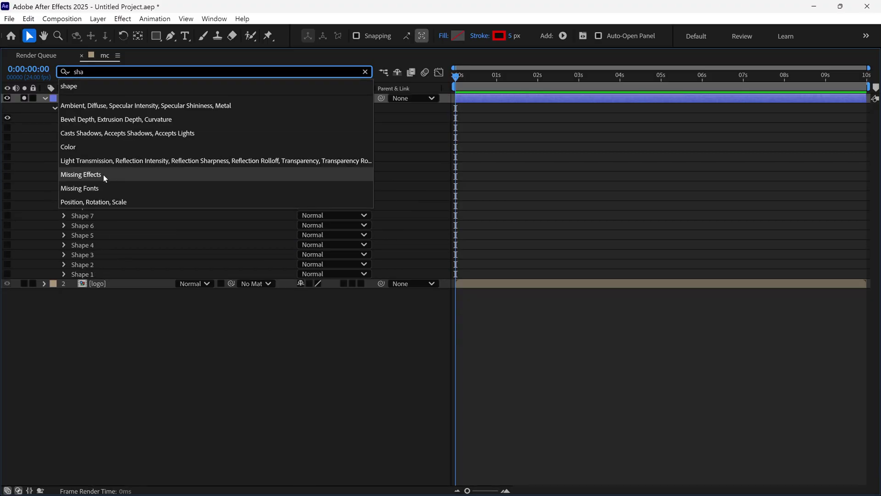
{"action": "type", "text": "pe"}
{"action": "left_click", "coordinate": [93, 356]}
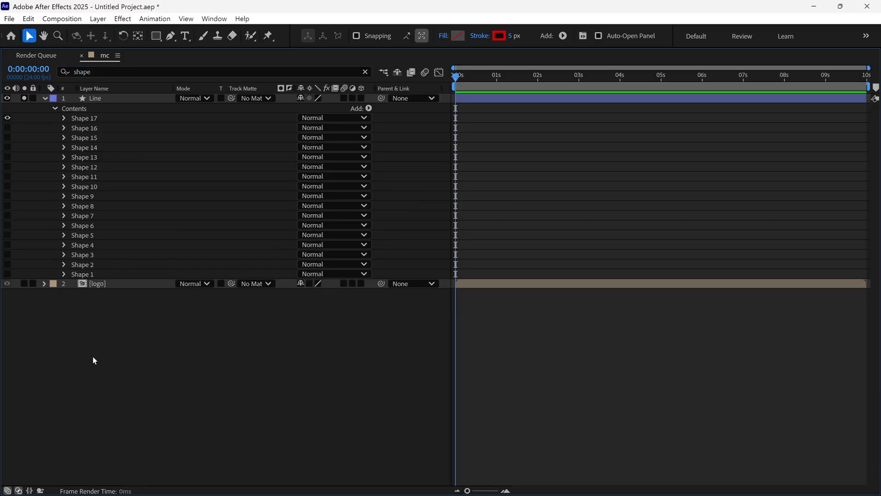
{"action": "left_click_drag", "start_coordinate": [8, 131], "coordinate": [16, 167]}
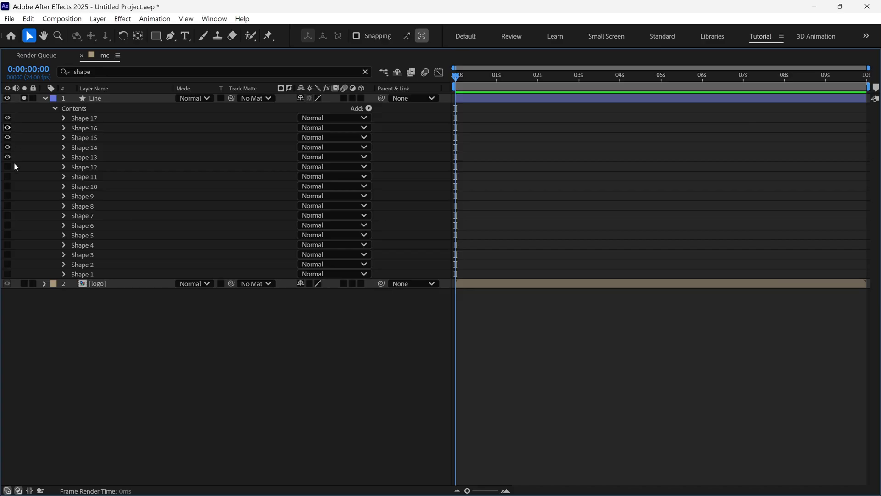
{"action": "key", "text": "grave"}
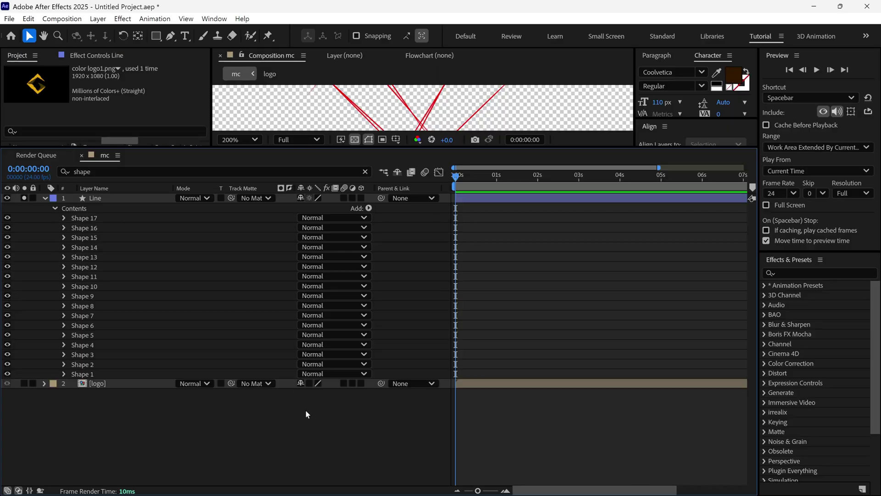
{"action": "left_click_drag", "start_coordinate": [469, 270], "coordinate": [466, 299]}
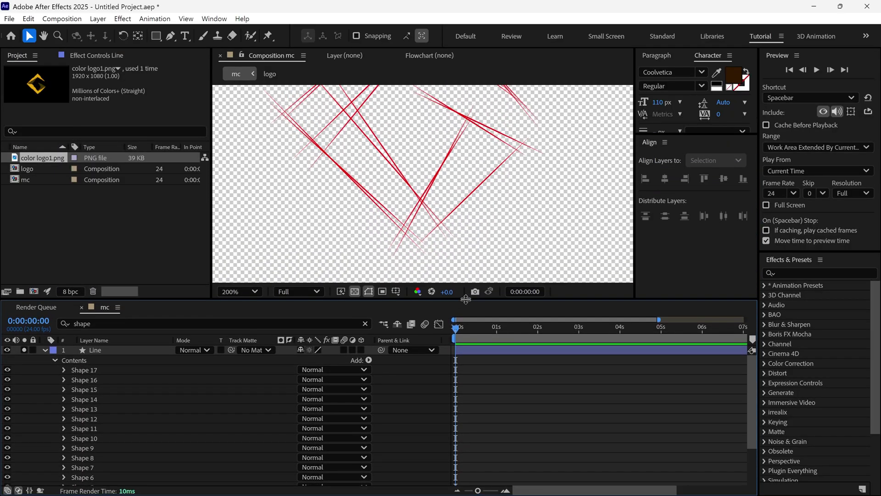
{"action": "key", "text": "shift+slash"}
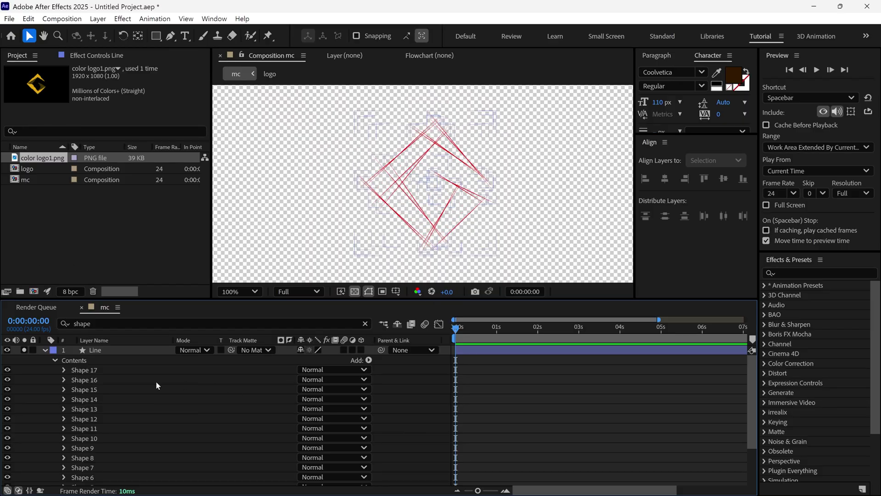
Collapse the Line layer's contents and add a Trim Paths operator to the whole layer.
{"action": "left_click", "coordinate": [45, 350]}
{"action": "left_click", "coordinate": [126, 351]}
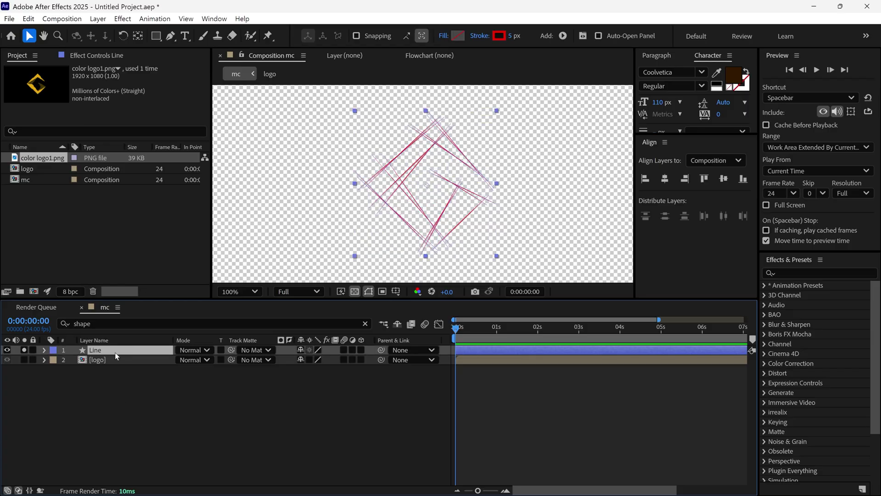
{"action": "left_click", "coordinate": [562, 36]}
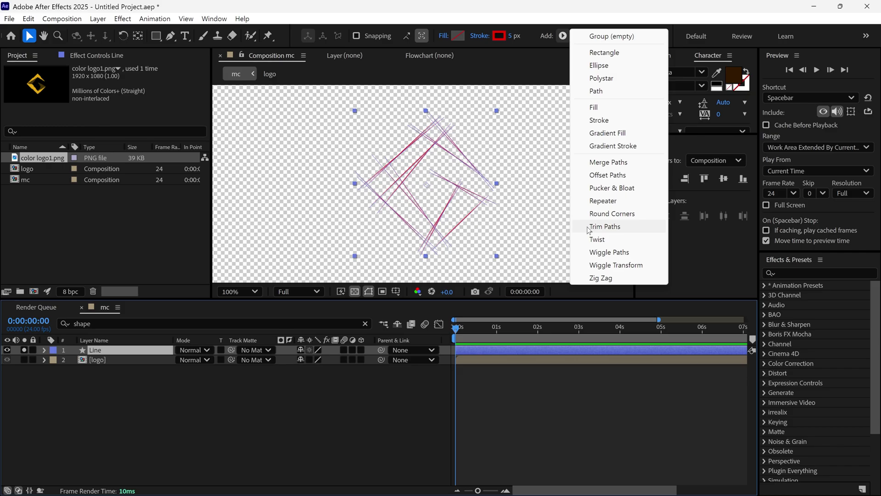
{"action": "left_click", "coordinate": [604, 227]}
{"action": "scroll", "coordinate": [165, 443], "scroll_direction": "down", "scroll_amount": 1}
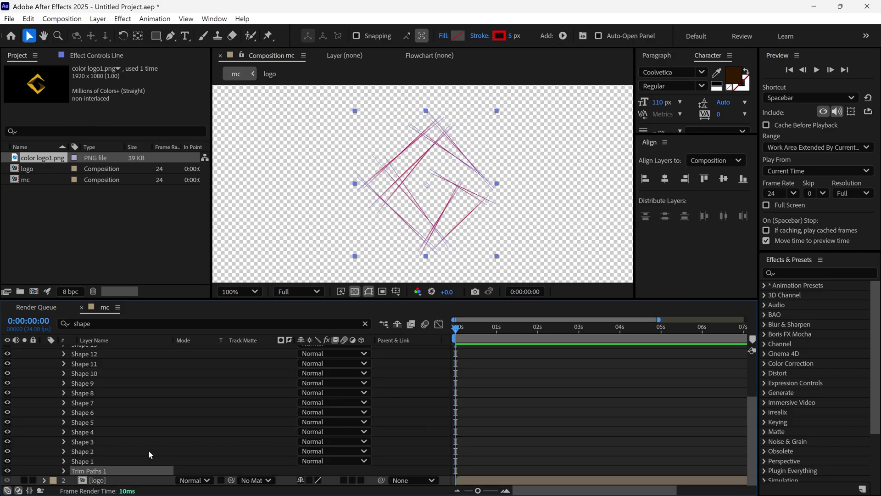
Keyframe the Trim Paths End from 0% at 0 seconds to 100% at 2 seconds, and preview the animation.
{"action": "left_click", "coordinate": [63, 471]}
{"action": "scroll", "coordinate": [65, 465], "scroll_direction": "down", "scroll_amount": 1}
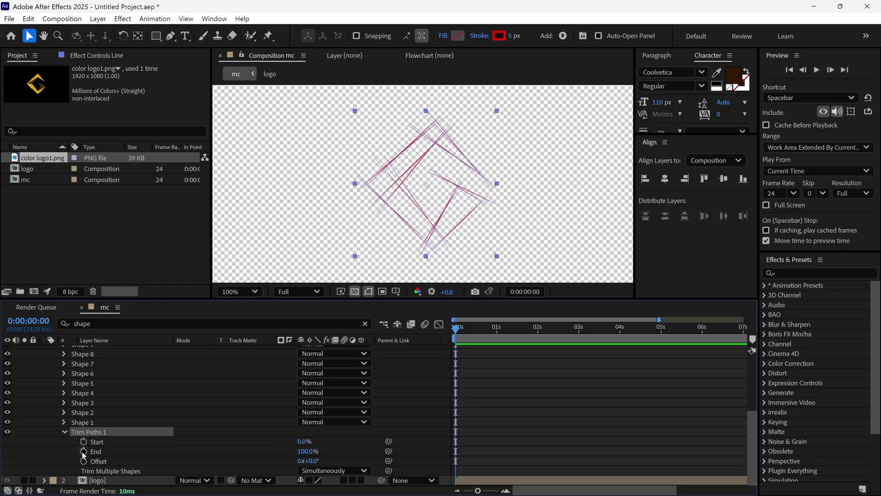
{"action": "left_click", "coordinate": [83, 451]}
{"action": "left_click_drag", "start_coordinate": [304, 451], "coordinate": [214, 451]}
{"action": "left_click_drag", "start_coordinate": [457, 329], "coordinate": [540, 339]}
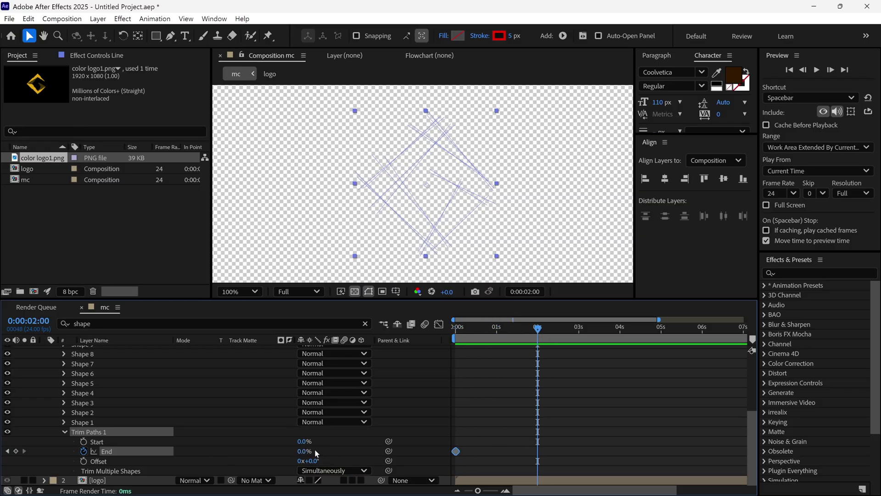
{"action": "left_click_drag", "start_coordinate": [300, 450], "coordinate": [422, 439]}
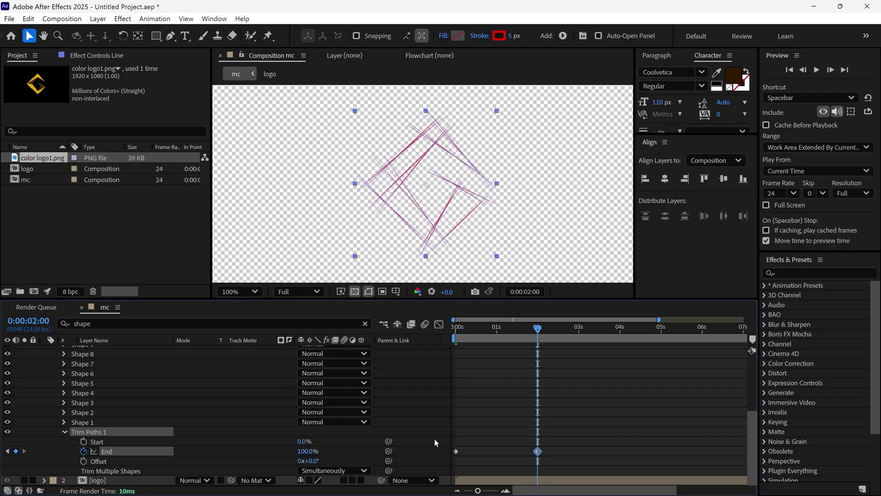
{"action": "key", "text": "space"}
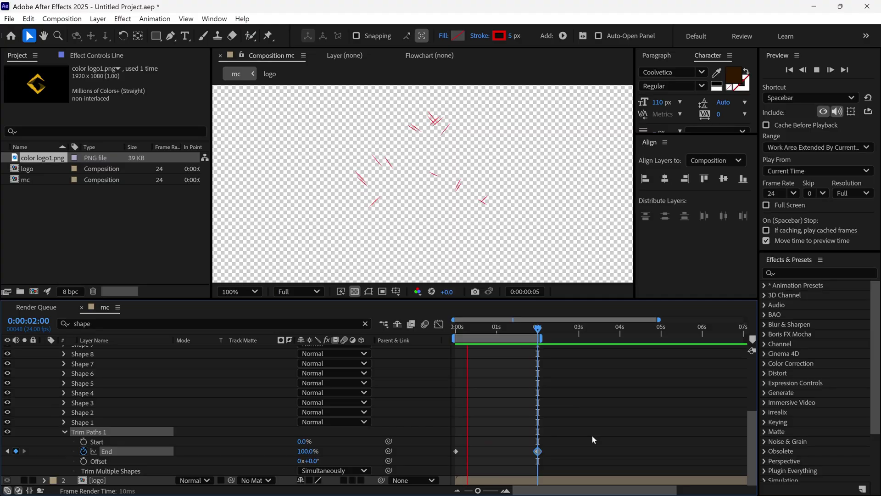
{"action": "key", "text": "space"}
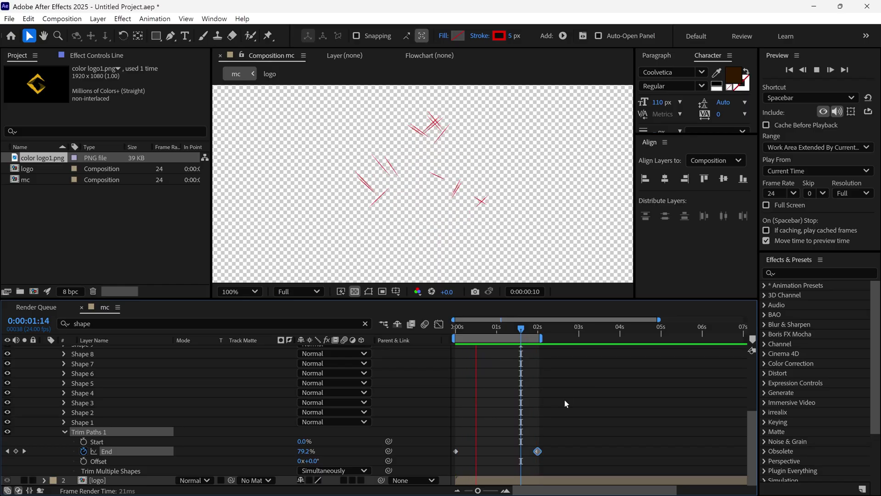
{"action": "key", "text": "space"}
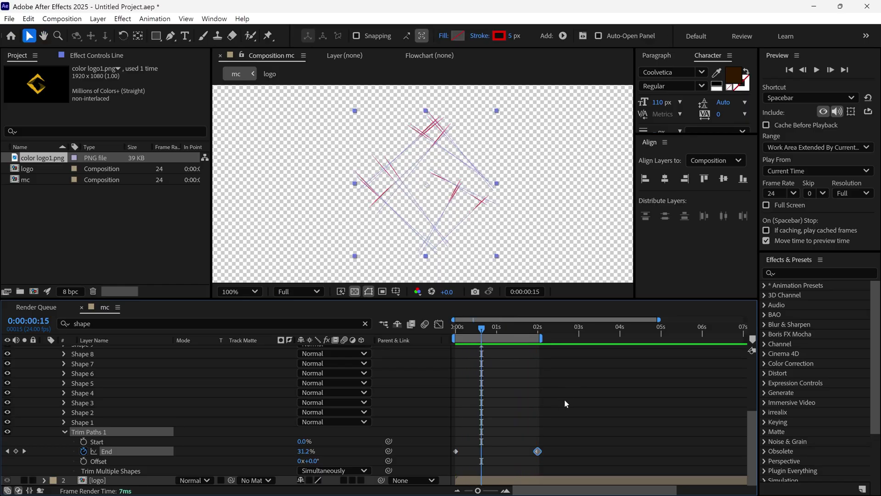
Set the Trim Paths option Trim Multiple Shapes to Individually and preview the lines drawing one after another.
{"action": "left_click", "coordinate": [350, 474]}
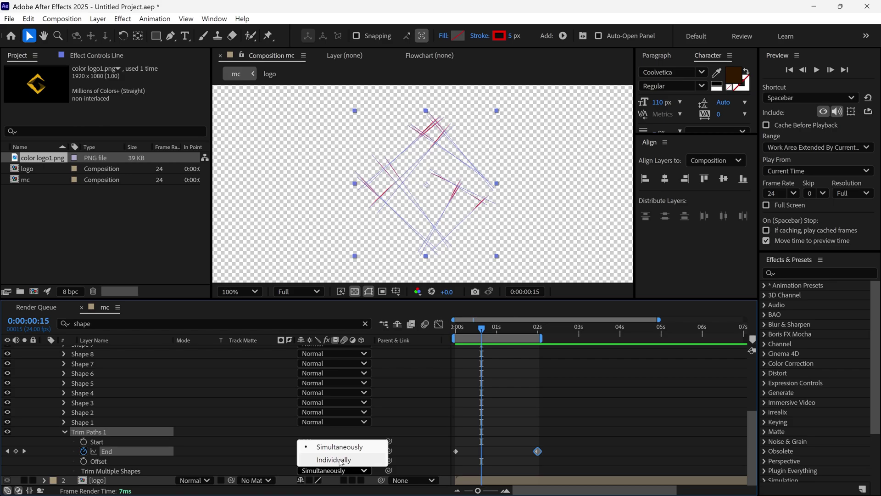
{"action": "left_click", "coordinate": [334, 459]}
{"action": "key", "text": "space"}
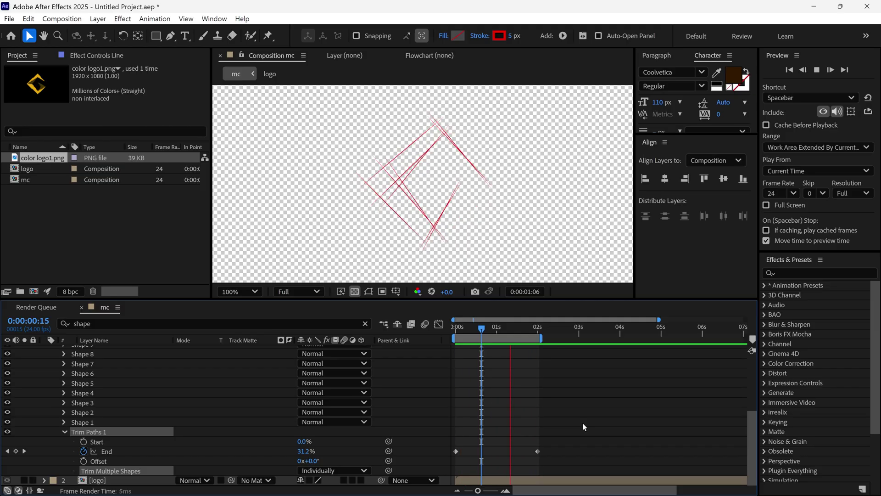
{"action": "key", "text": "space"}
{"action": "scroll", "coordinate": [554, 395], "scroll_direction": "down", "scroll_amount": 3}
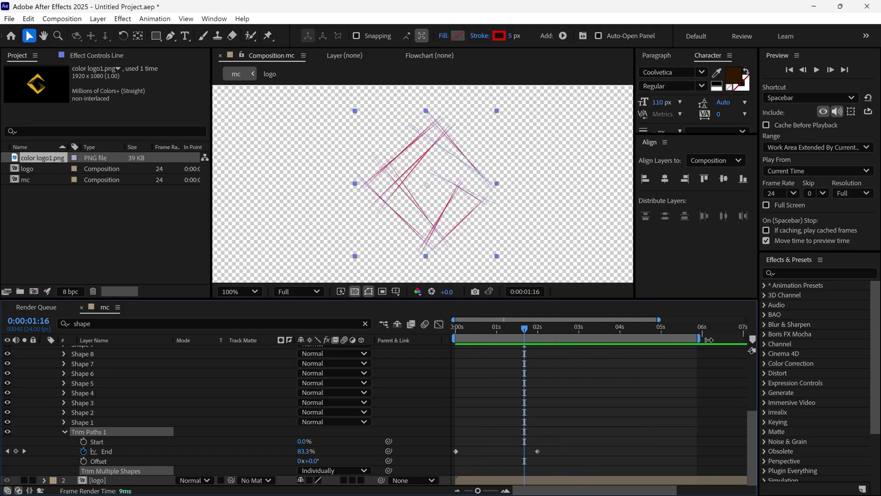
Move the Trim Paths End 100% keyframe to 4 seconds and preview the slower line drawing from the start.
{"action": "left_click_drag", "start_coordinate": [513, 451], "coordinate": [559, 451]}
{"action": "left_click", "coordinate": [573, 339]}
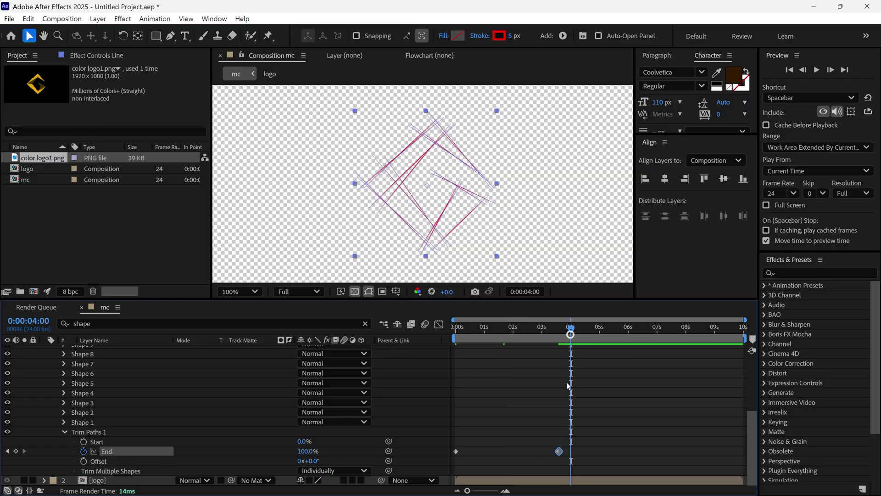
{"action": "key", "text": "alt+shift+Right"}
{"action": "key", "text": "Home"}
{"action": "key", "text": "space"}
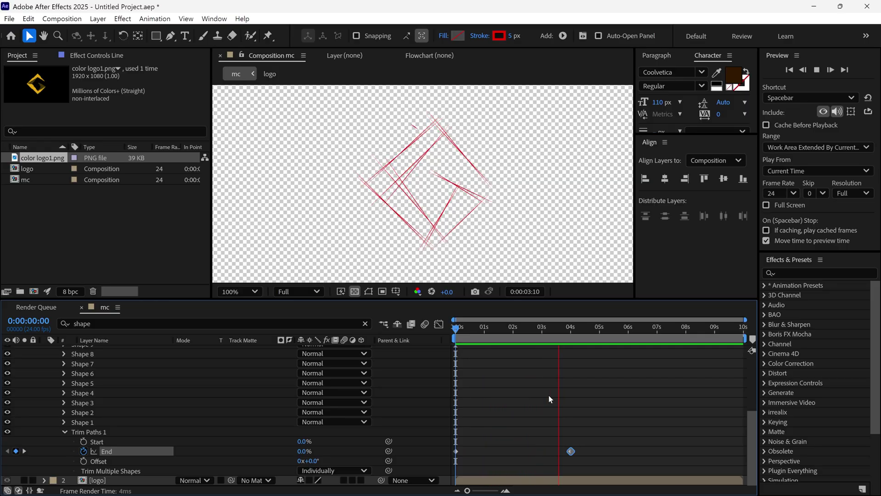
{"action": "key", "text": "space"}
Collapse the Line layer's properties and set its stroke width to 7 px.
{"action": "left_click", "coordinate": [569, 328]}
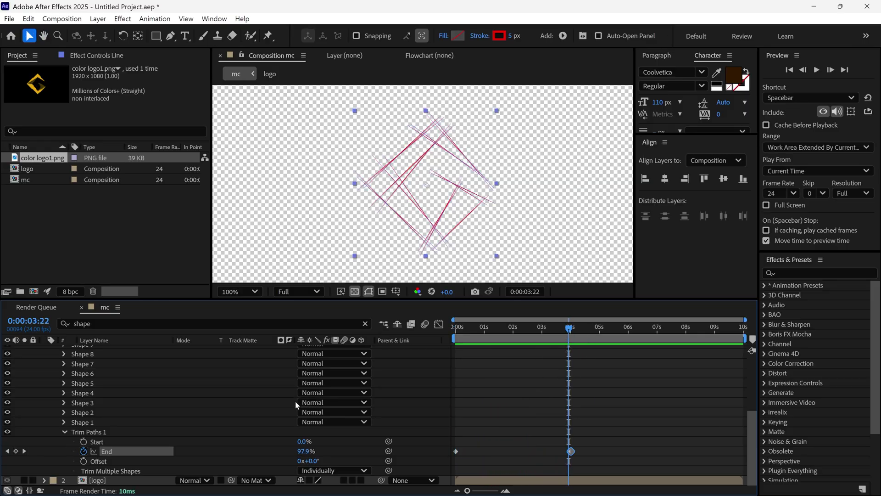
{"action": "key", "text": "u"}
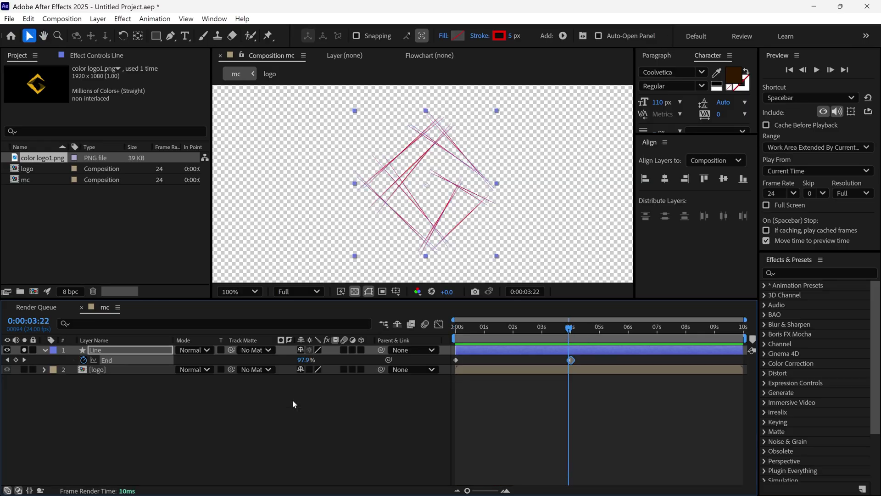
{"action": "left_click", "coordinate": [45, 350]}
{"action": "key", "text": "period"}
{"action": "left_click", "coordinate": [514, 35]}
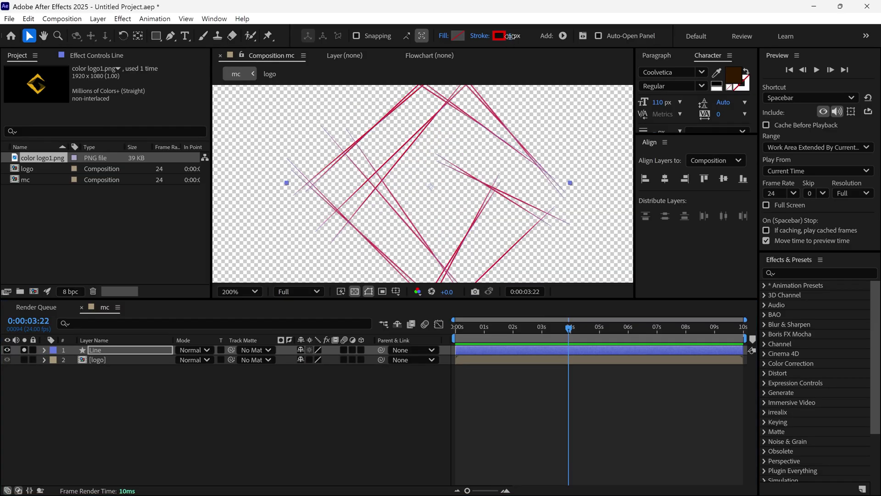
{"action": "key", "text": "Return"}
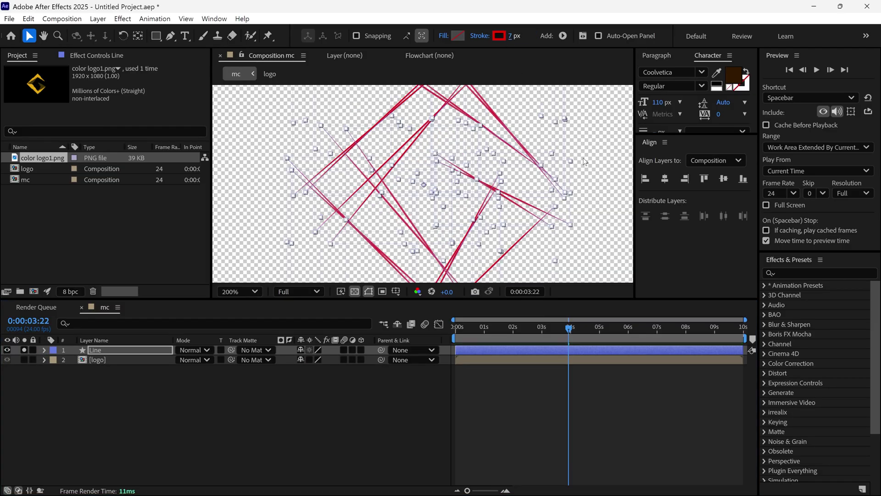
{"action": "left_click", "coordinate": [313, 394]}
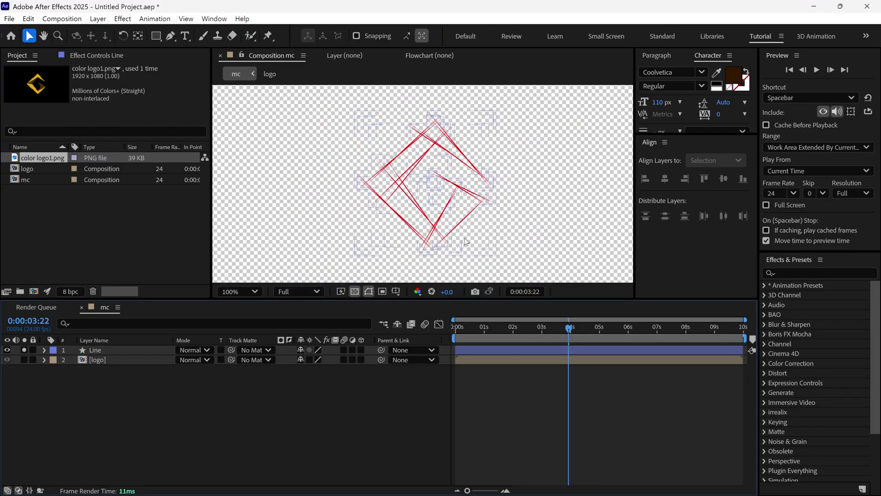
Apply the Turbulent Displace effect to the Line layer with Amount 2 and Size 40.
{"action": "left_click_drag", "start_coordinate": [414, 299], "coordinate": [413, 341]}
{"action": "scroll", "coordinate": [435, 265], "scroll_direction": "up", "scroll_amount": 2}
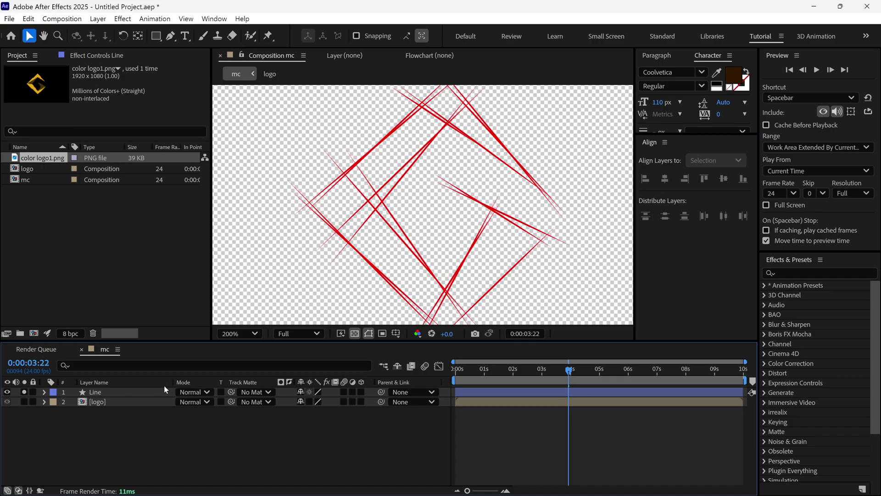
{"action": "left_click", "coordinate": [804, 274]}
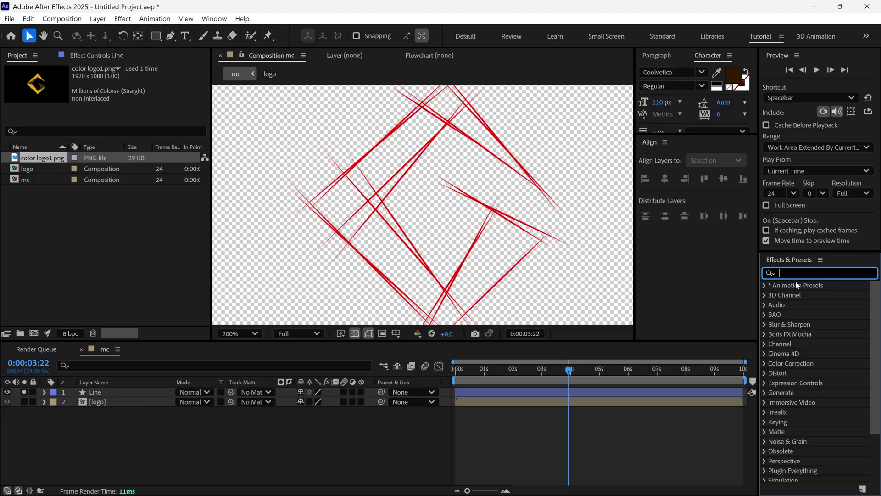
{"action": "type", "text": "turbu"}
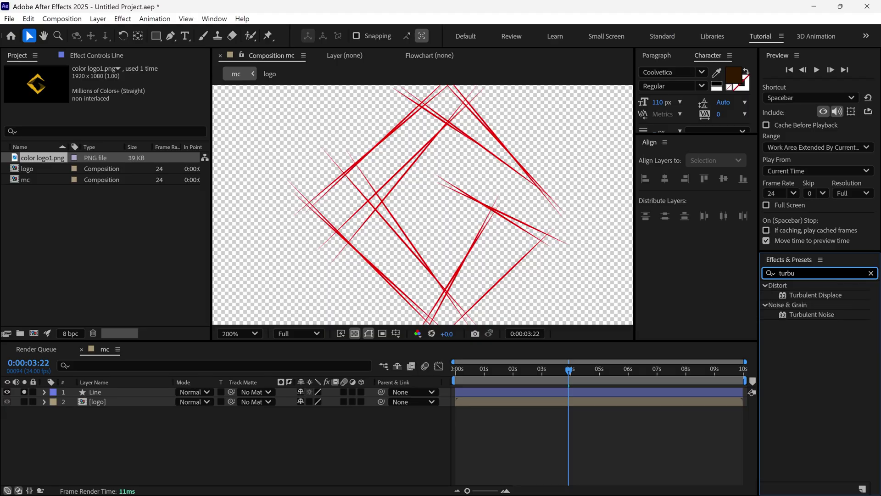
{"action": "mouse_move", "coordinate": [820, 296]}
{"action": "left_mouse_down"}
{"action": "mouse_move", "coordinate": [220, 317]}
{"action": "mouse_move", "coordinate": [126, 392]}
{"action": "left_mouse_up"}
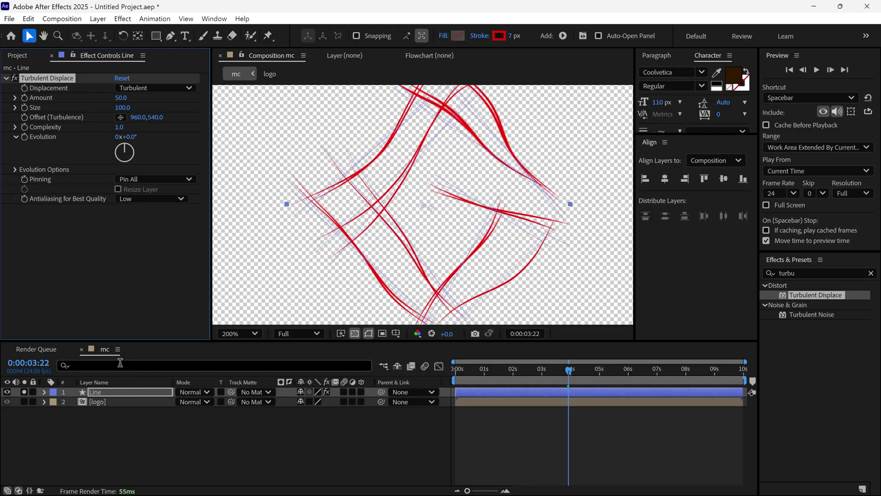
{"action": "left_click", "coordinate": [121, 98]}
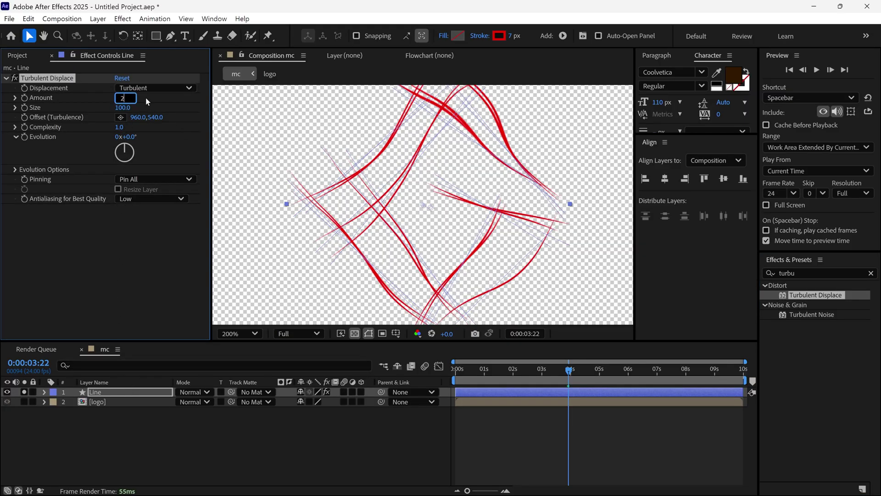
{"action": "key", "text": "Tab"}
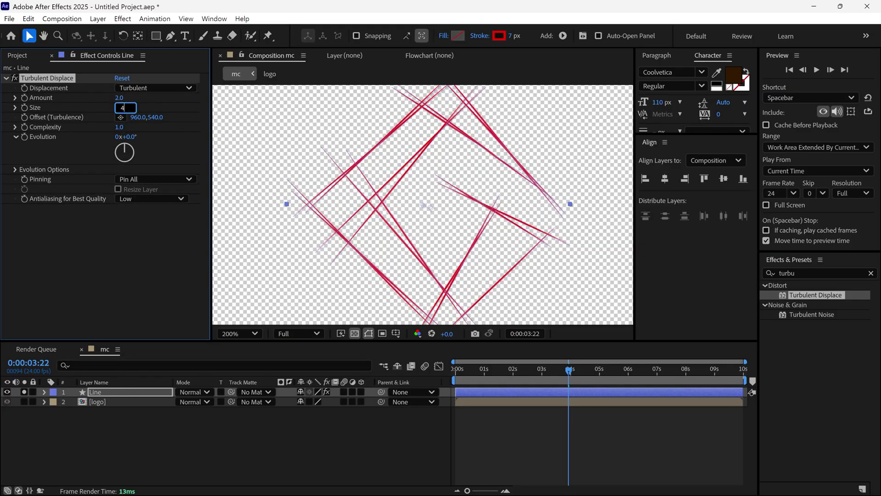
{"action": "key", "text": "Return"}
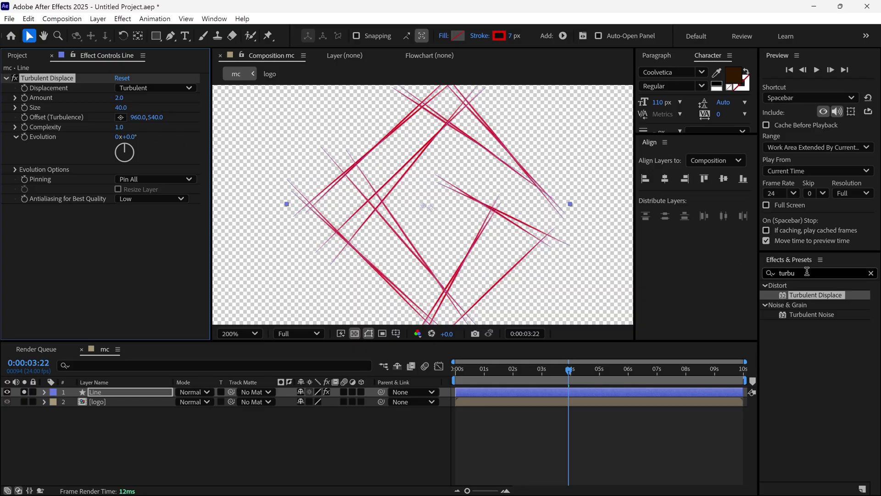
Add the Roughen Edges effect to the Line layer with Border 1.5 and Scale 400.
{"action": "left_click", "coordinate": [769, 273]}
{"action": "type", "text": "roug"}
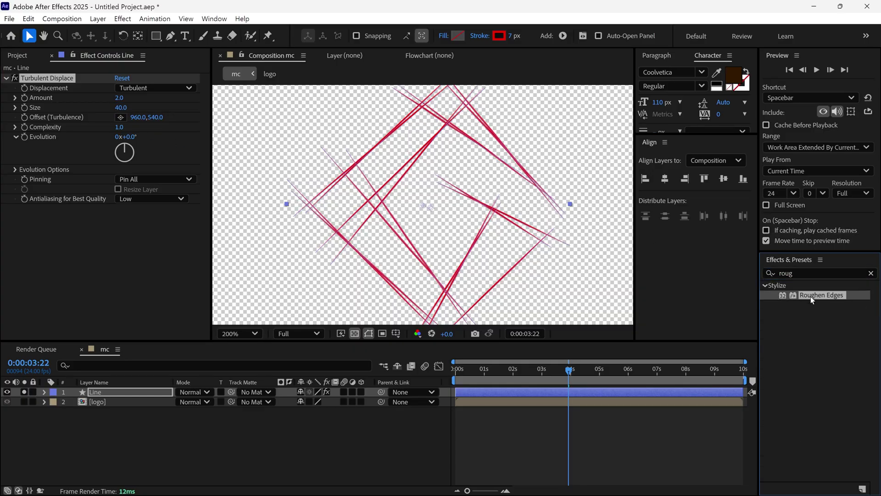
{"action": "left_click_drag", "start_coordinate": [811, 296], "coordinate": [118, 243]}
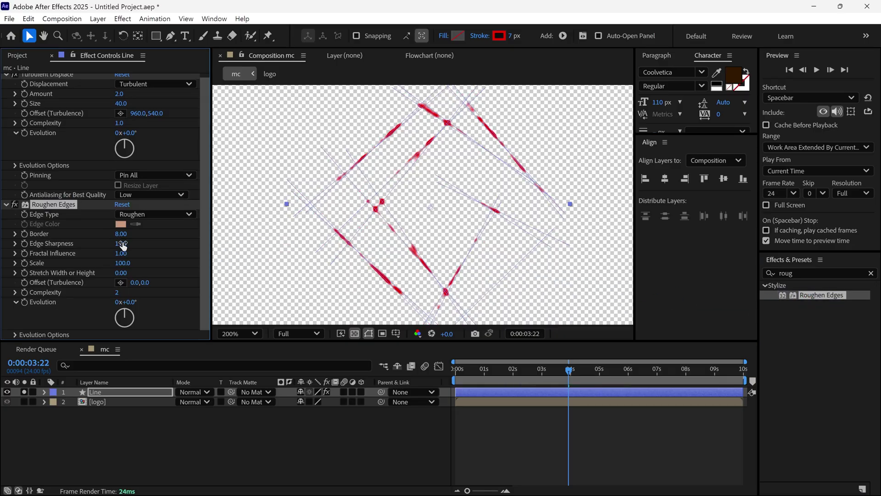
{"action": "left_click", "coordinate": [121, 233]}
{"action": "type", "text": "1.5"}
{"action": "key", "text": "Return"}
{"action": "left_click", "coordinate": [123, 263]}
{"action": "type", "text": "400"}
{"action": "key", "text": "Return"}
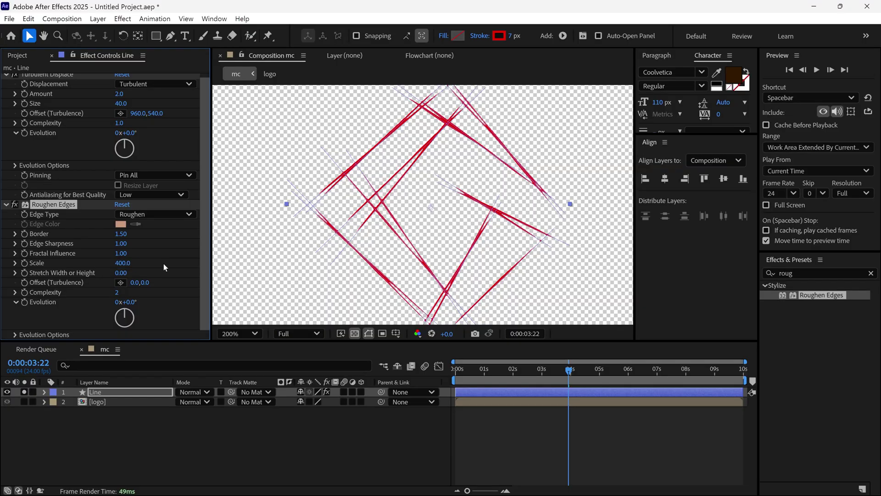
Set the Line layer's stroke color to the dark brown 2F1F00.
{"action": "left_click", "coordinate": [499, 36]}
{"action": "left_click_drag", "start_coordinate": [439, 180], "coordinate": [622, 140]}
{"action": "left_click", "coordinate": [655, 236]}
{"action": "left_click_drag", "start_coordinate": [658, 246], "coordinate": [656, 279]}
{"action": "mouse_move", "coordinate": [633, 238]}
{"action": "left_mouse_down"}
{"action": "mouse_move", "coordinate": [650, 242]}
{"action": "mouse_move", "coordinate": [653, 271]}
{"action": "left_mouse_up"}
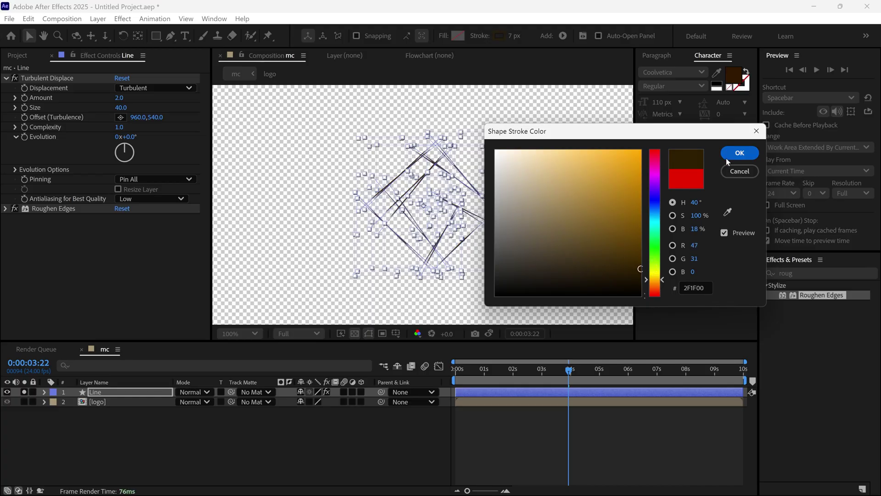
{"action": "left_click", "coordinate": [739, 152]}
{"action": "left_click", "coordinate": [275, 449]}
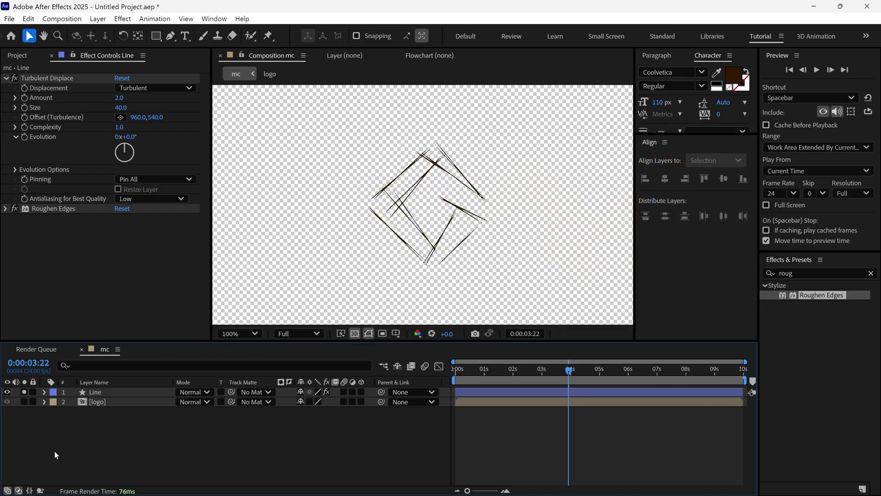
Solo the logo layer as well and import the sepia-plasterboard-texture image from the Paper Texture folder.
{"action": "left_click", "coordinate": [25, 401]}
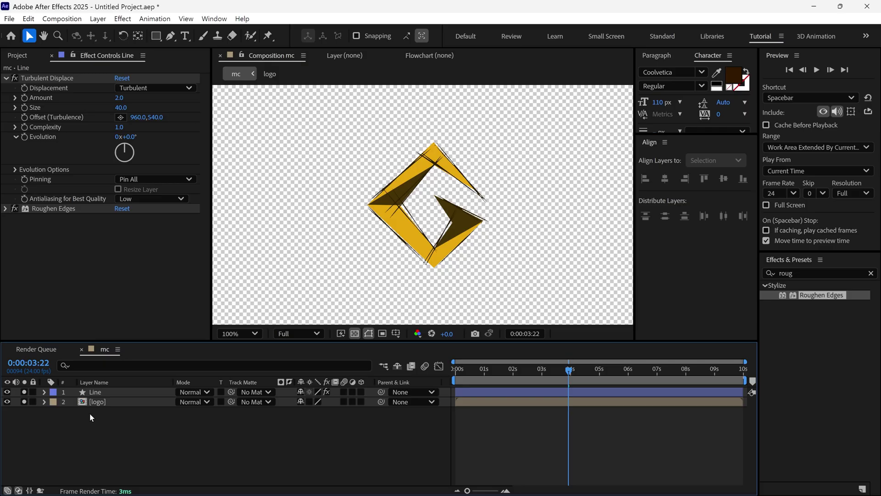
{"action": "left_click", "coordinate": [22, 59]}
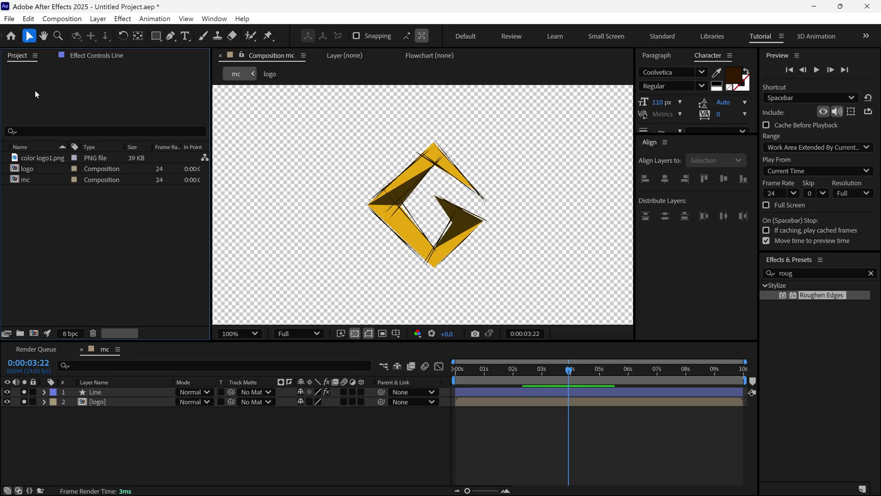
{"action": "double_click", "coordinate": [67, 209]}
{"action": "left_click", "coordinate": [207, 53]}
{"action": "double_click", "coordinate": [169, 127]}
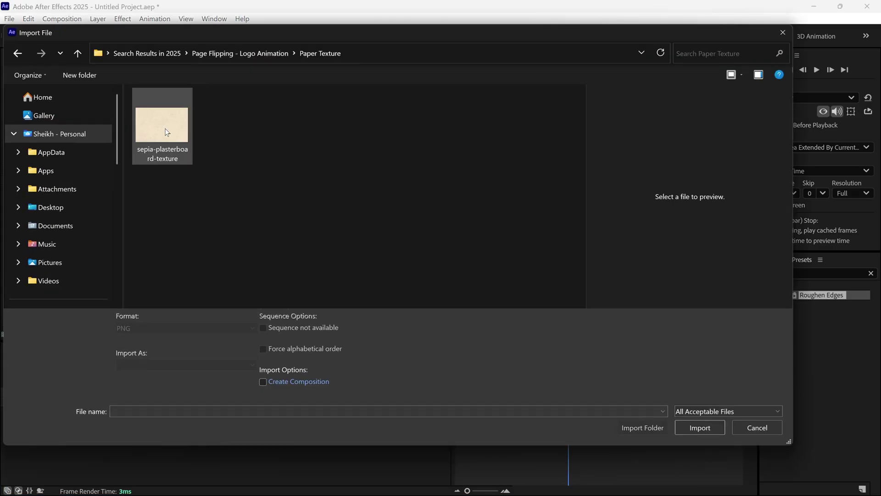
{"action": "left_click", "coordinate": [166, 131]}
{"action": "left_click", "coordinate": [685, 423]}
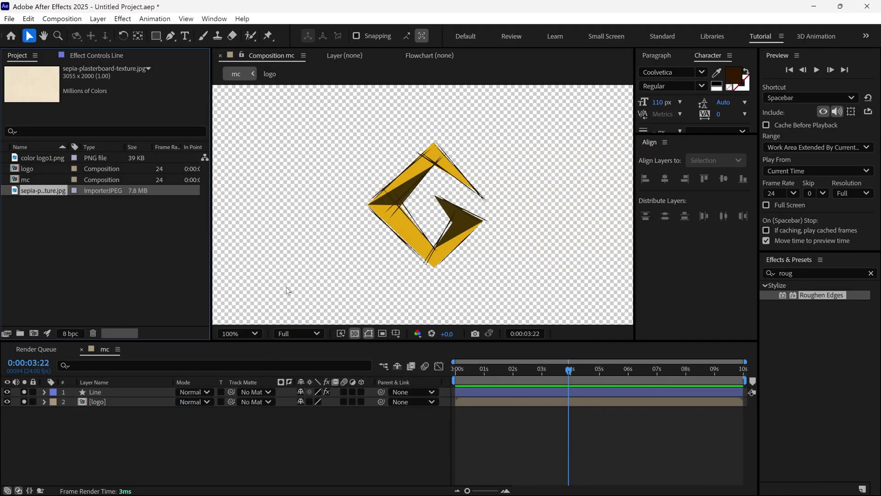
Place the sepia-plasterboard-texture image between the Line and logo layers and fit it to the composition.
{"action": "left_click_drag", "start_coordinate": [49, 195], "coordinate": [95, 402]}
{"action": "scroll", "coordinate": [301, 296], "scroll_direction": "down", "scroll_amount": 2}
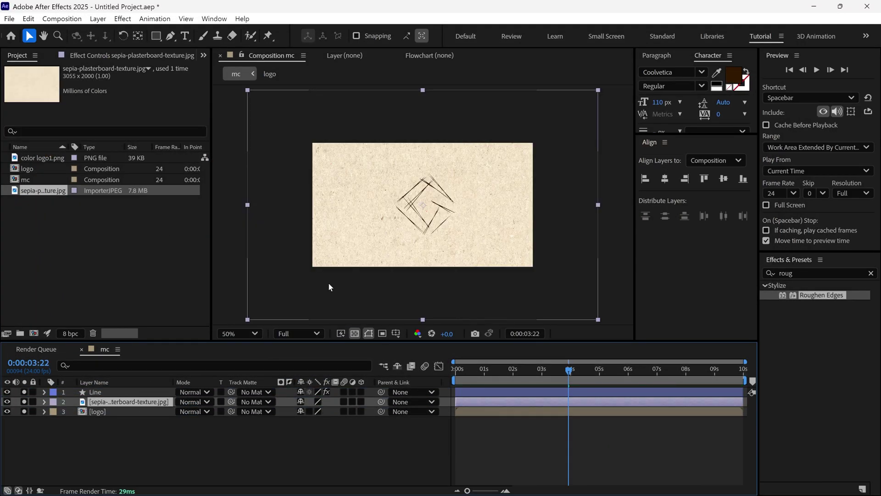
{"action": "right_click", "coordinate": [134, 401]}
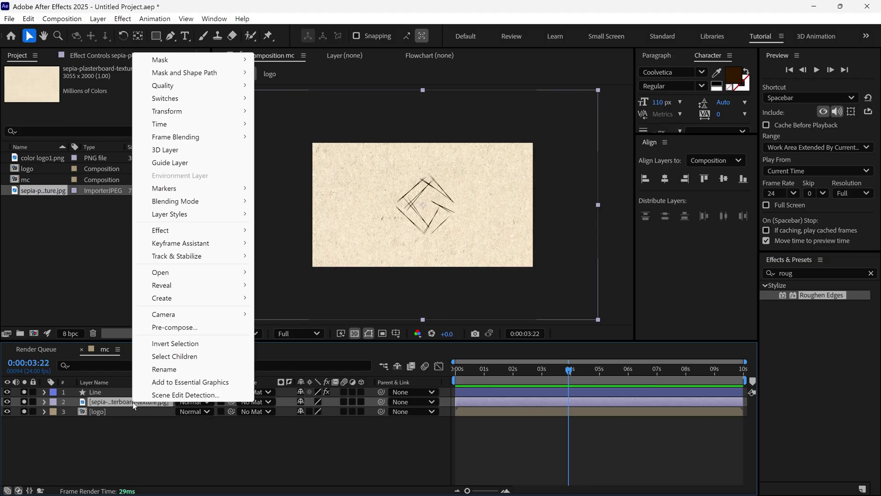
{"action": "mouse_move", "coordinate": [202, 111]}
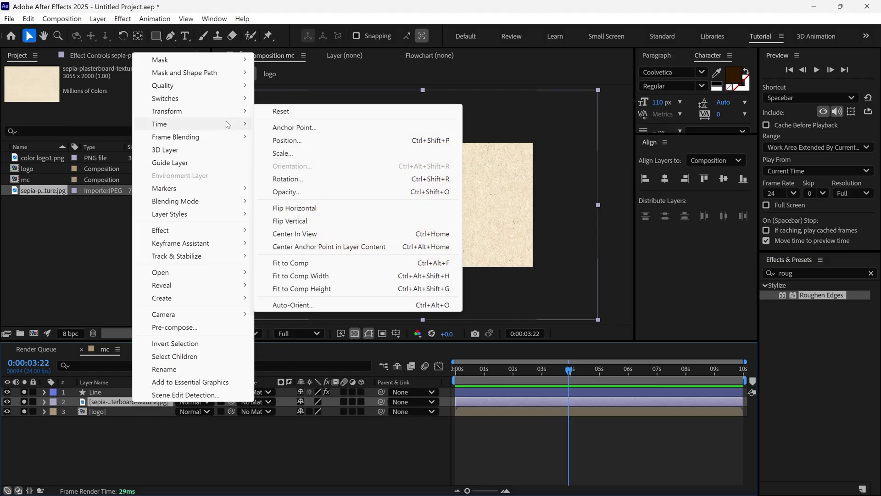
{"action": "left_click", "coordinate": [319, 266]}
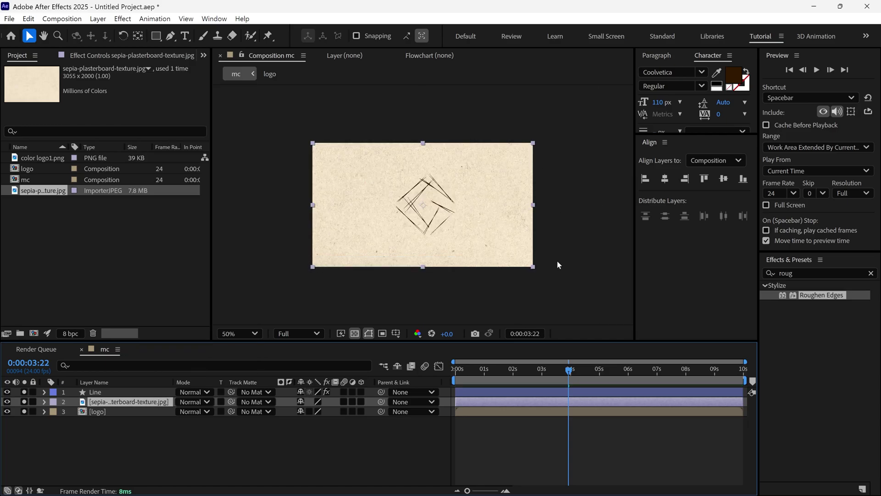
{"action": "key", "text": "shift+slash"}
Set the Line layer's blending mode to Vivid Light.
{"action": "left_click", "coordinate": [115, 391]}
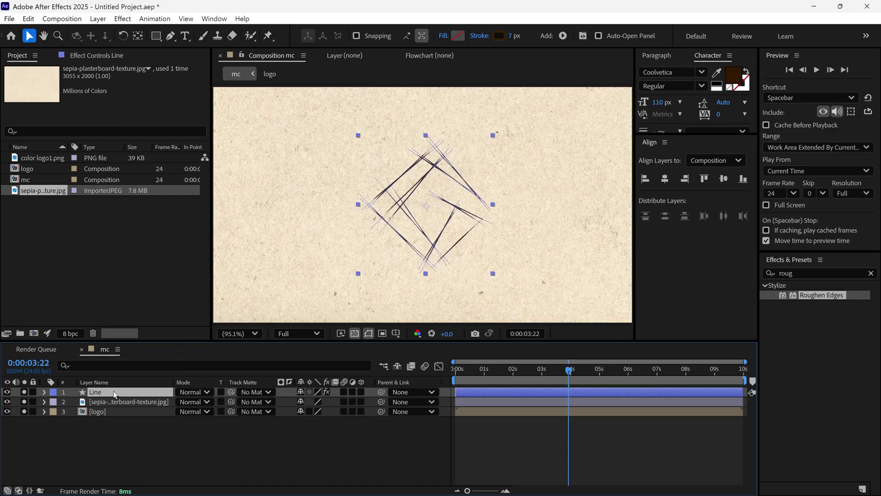
{"action": "left_click", "coordinate": [193, 392]}
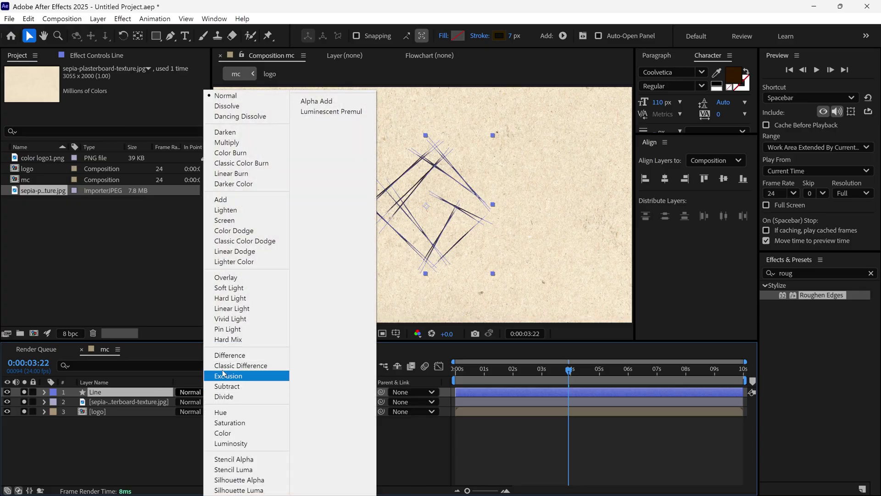
{"action": "left_click", "coordinate": [248, 322]}
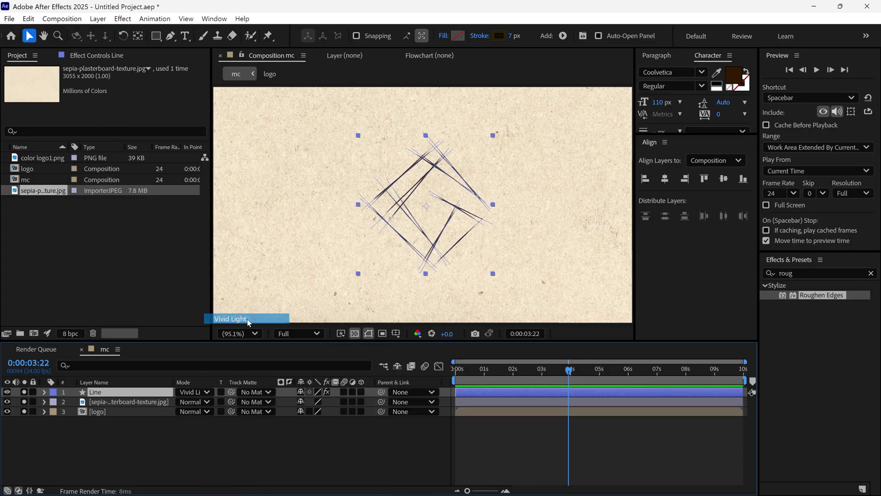
Darken the Line layer's stroke color to 190F00 and preview the lines over the paper texture.
{"action": "left_click", "coordinate": [126, 392]}
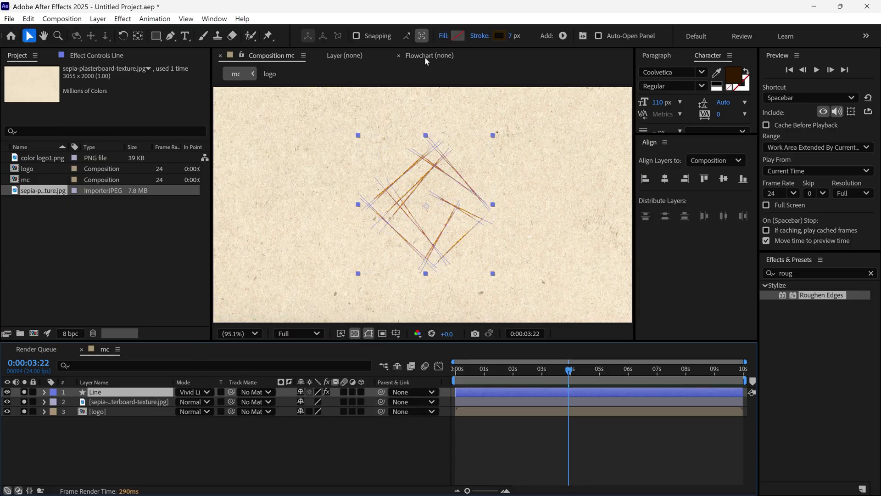
{"action": "left_click", "coordinate": [499, 36]}
{"action": "left_click_drag", "start_coordinate": [367, 159], "coordinate": [573, 141]}
{"action": "left_click", "coordinate": [680, 297]}
{"action": "left_click_drag", "start_coordinate": [680, 301], "coordinate": [680, 290]}
{"action": "left_click", "coordinate": [663, 290]}
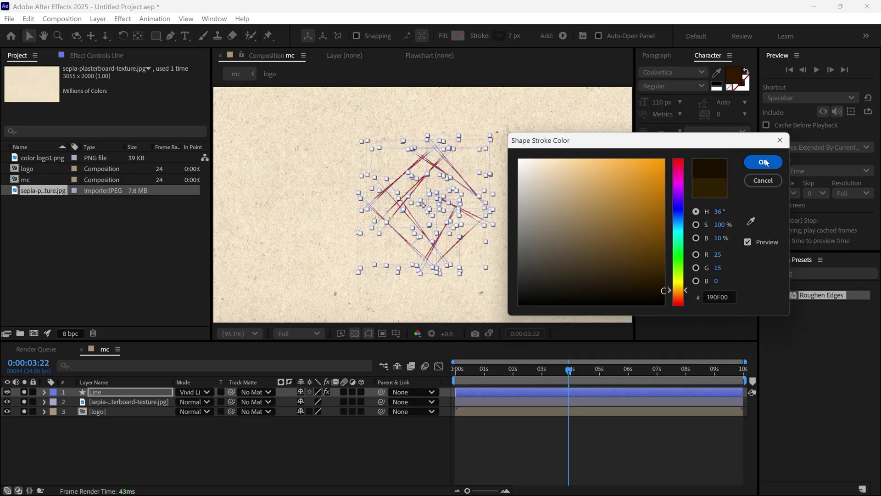
{"action": "left_click", "coordinate": [763, 162]}
{"action": "key", "text": "space"}
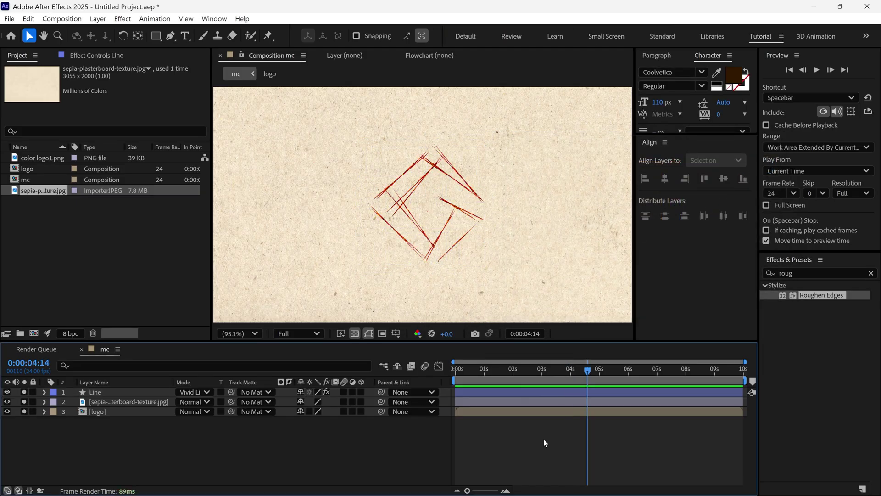
Move the logo layer above the paper texture and draw a rectangular mask around the whole logo at 0:00:03:00.
{"action": "left_click_drag", "start_coordinate": [103, 414], "coordinate": [112, 400]}
{"action": "mouse_move", "coordinate": [588, 385]}
{"action": "left_mouse_down"}
{"action": "mouse_move", "coordinate": [507, 397]}
{"action": "mouse_move", "coordinate": [541, 392]}
{"action": "left_mouse_up"}
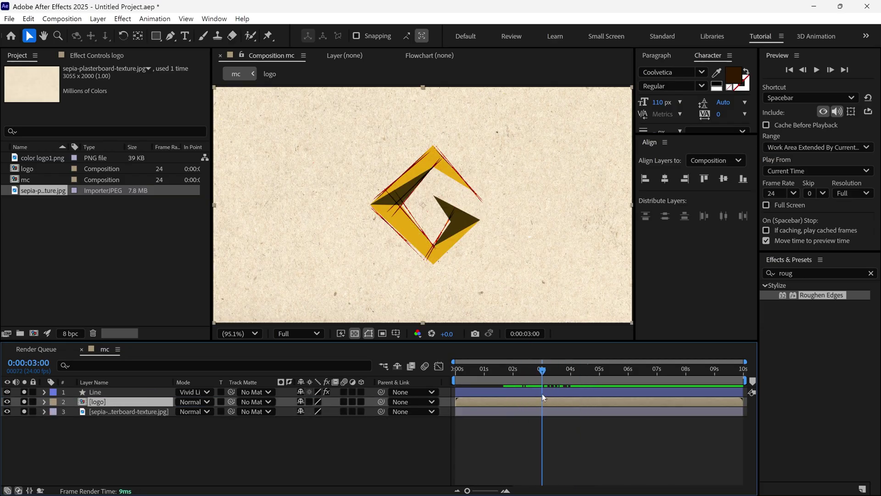
{"action": "left_click", "coordinate": [156, 36]}
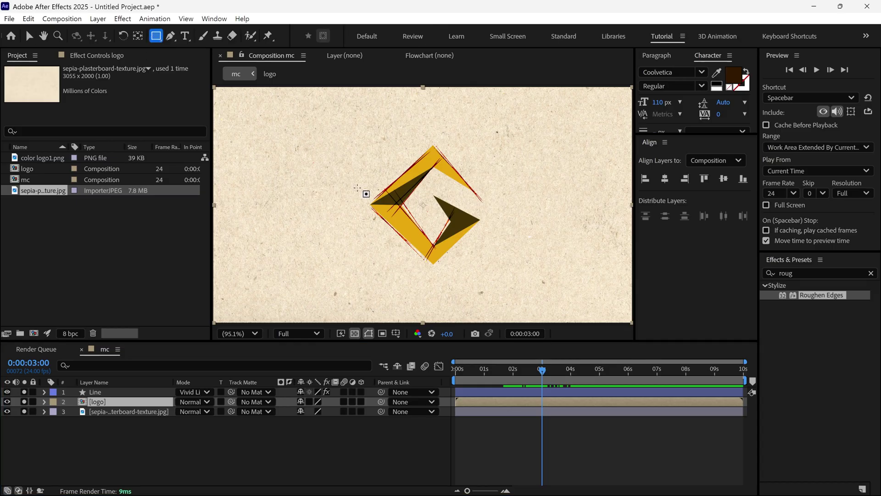
{"action": "left_click_drag", "start_coordinate": [332, 112], "coordinate": [519, 302]}
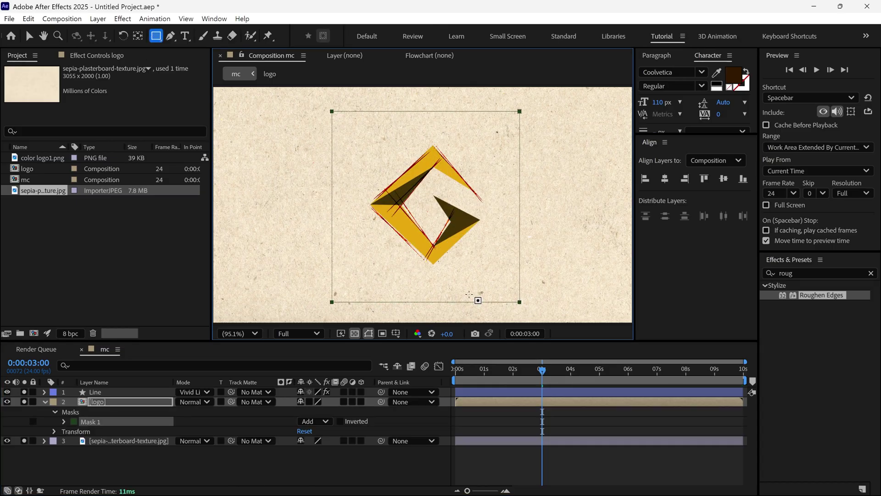
Keyframe the logo's Mask Path at 0:00:03:00 with the mask moved down below the logo artwork.
{"action": "left_click", "coordinate": [63, 422]}
{"action": "left_click", "coordinate": [83, 431]}
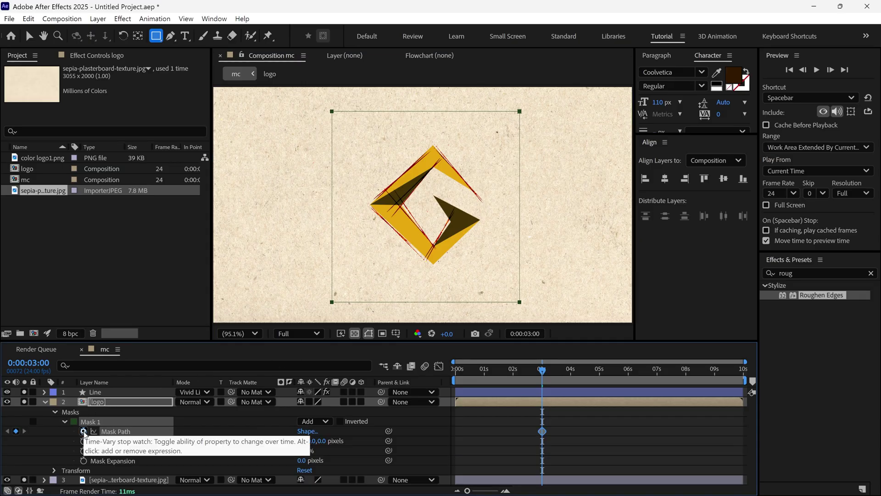
{"action": "key", "text": "v"}
{"action": "left_click_drag", "start_coordinate": [500, 112], "coordinate": [500, 285]}
At 0:00:06:00, move the mask back up over the entire logo to animate the reveal, and scrub through it.
{"action": "left_click", "coordinate": [559, 369]}
{"action": "left_click_drag", "start_coordinate": [567, 379], "coordinate": [630, 385]}
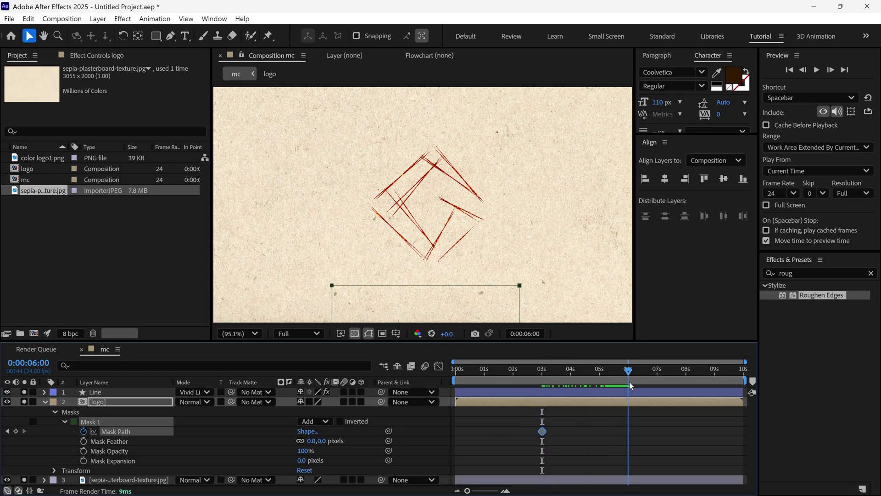
{"action": "left_click", "coordinate": [519, 290]}
{"action": "left_click_drag", "start_coordinate": [512, 298], "coordinate": [493, 126]}
{"action": "left_click_drag", "start_coordinate": [628, 382], "coordinate": [594, 381]}
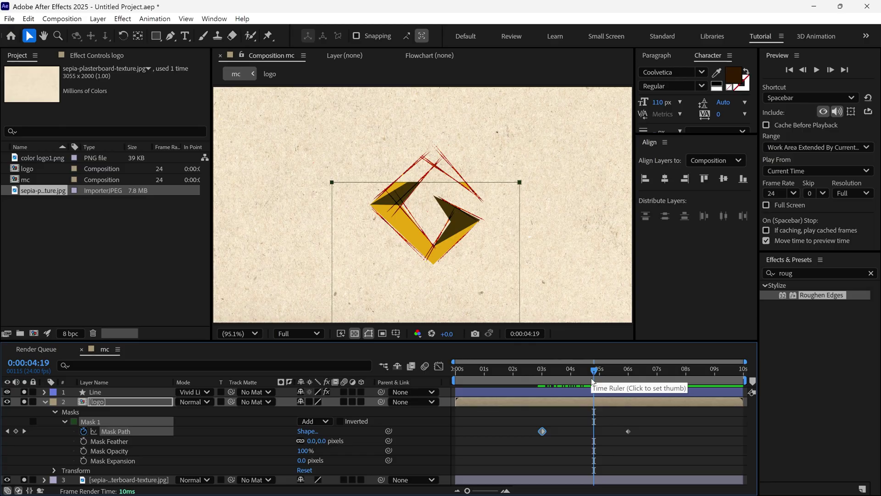
Set the logo mask's feather to 74 pixels, check the reveal, and turn off soloing for all three layers.
{"action": "key", "text": "f"}
{"action": "left_click_drag", "start_coordinate": [310, 422], "coordinate": [350, 421]}
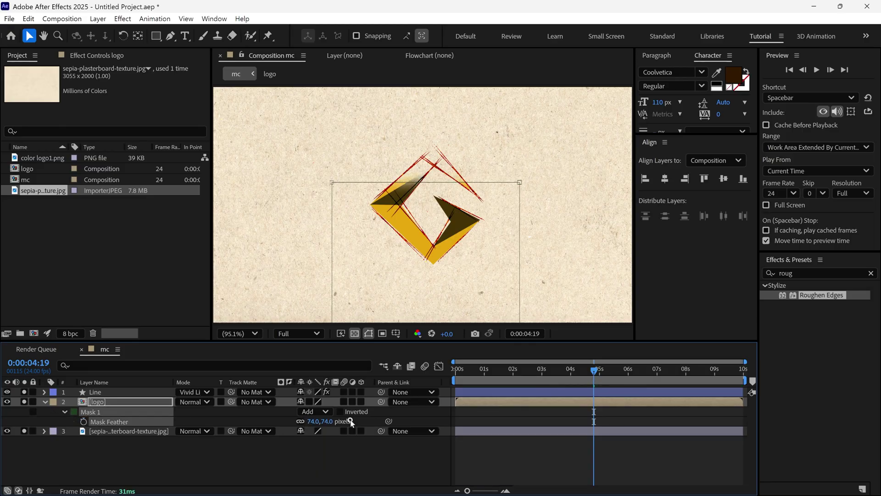
{"action": "left_click_drag", "start_coordinate": [593, 380], "coordinate": [623, 379]}
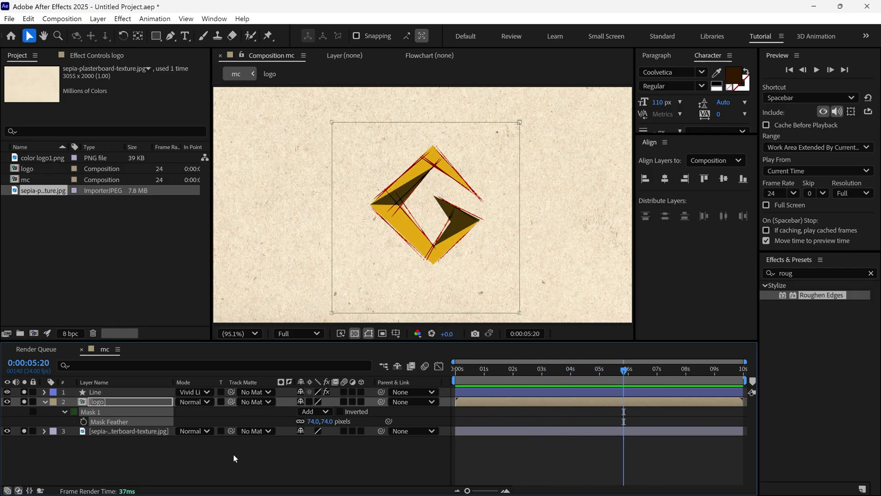
{"action": "left_click", "coordinate": [45, 402]}
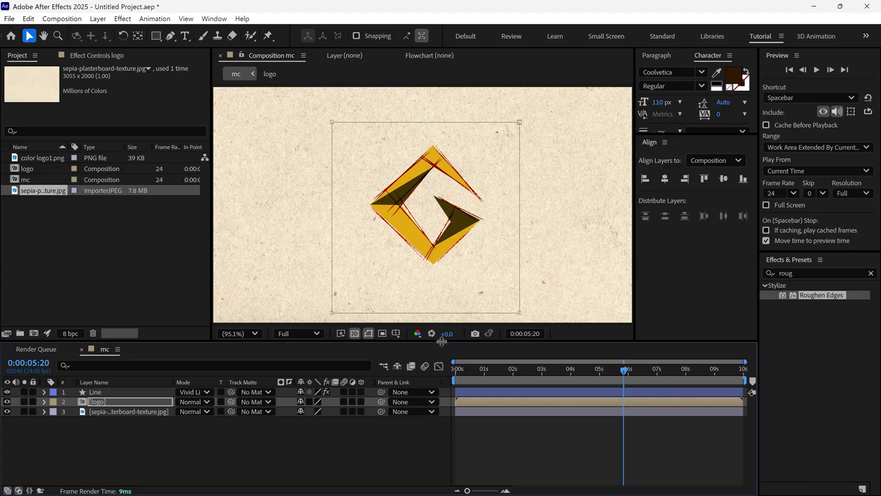
Pre-compose the sepia-plasterboard-texture layer as Texture, moving all attributes into the new composition.
{"action": "left_click_drag", "start_coordinate": [439, 340], "coordinate": [440, 304]}
{"action": "left_click", "coordinate": [101, 373]}
{"action": "right_click", "coordinate": [123, 377]}
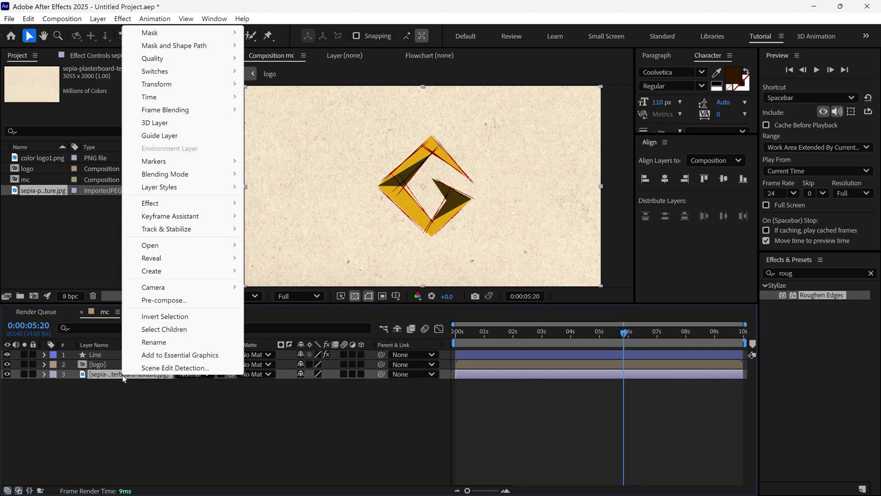
{"action": "left_click", "coordinate": [192, 321]}
{"action": "type", "text": "Tex"}
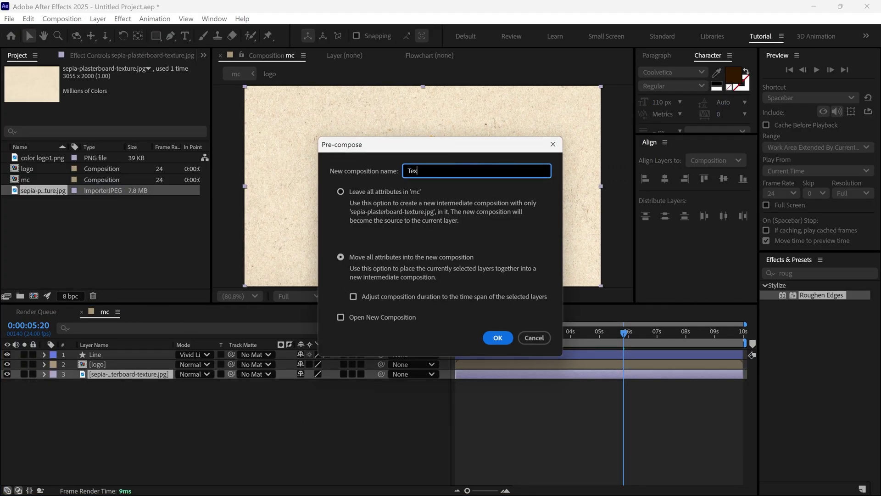
{"action": "type", "text": "ture"}
{"action": "left_click", "coordinate": [497, 337]}
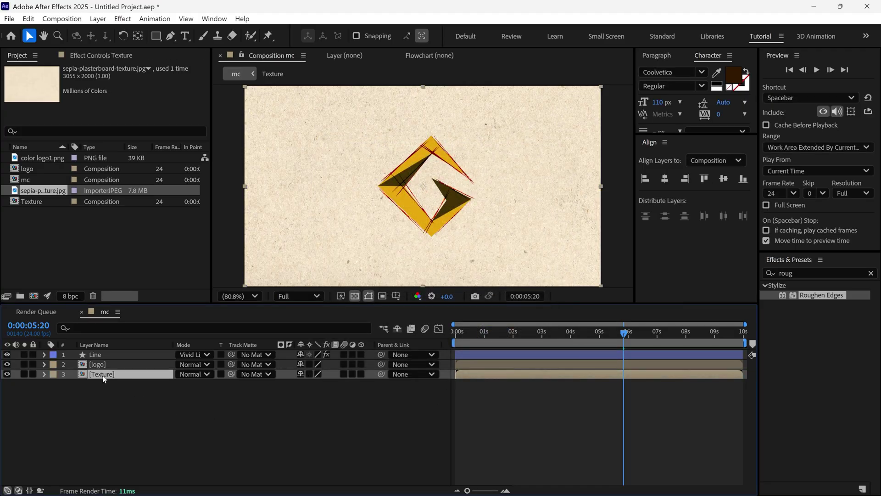
Inside the Texture composition, apply Curves to the paper image and pull the RGB curve down to darken it.
{"action": "double_click", "coordinate": [103, 374]}
{"action": "left_click", "coordinate": [762, 276]}
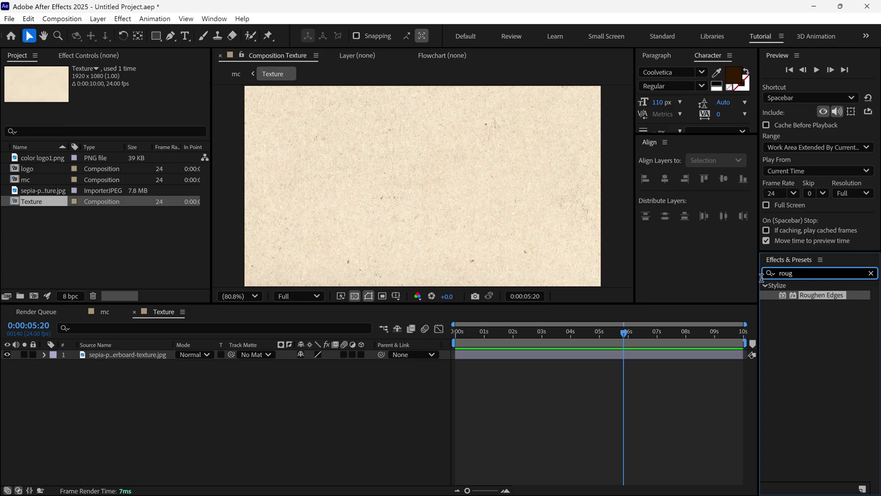
{"action": "type", "text": "curves"}
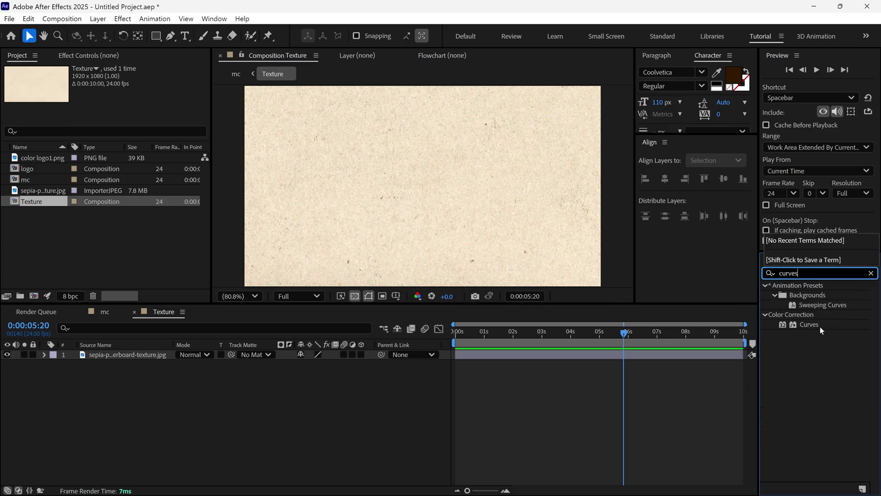
{"action": "left_click_drag", "start_coordinate": [819, 326], "coordinate": [126, 356]}
{"action": "left_click_drag", "start_coordinate": [31, 262], "coordinate": [44, 263]}
{"action": "left_click_drag", "start_coordinate": [99, 191], "coordinate": [111, 207]}
{"action": "left_click_drag", "start_coordinate": [84, 238], "coordinate": [74, 228]}
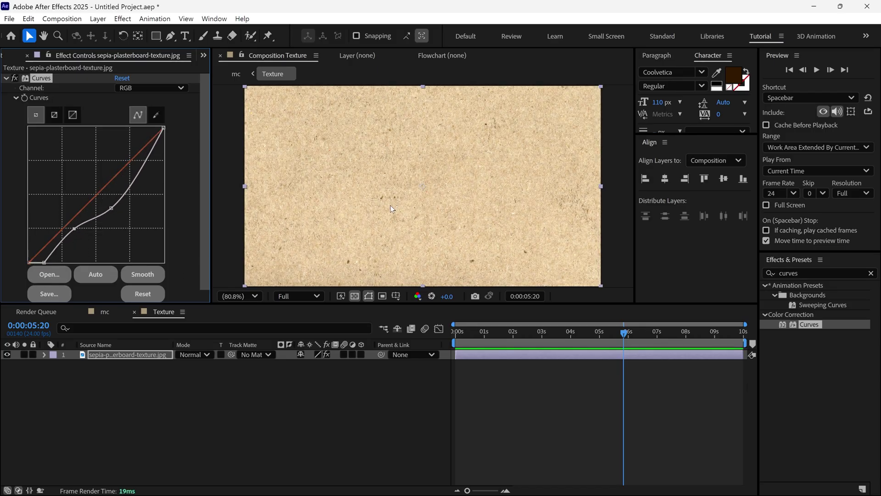
In the mc composition, pre-compose the Line, logo and Texture layers together as Flip.
{"action": "left_click", "coordinate": [106, 312]}
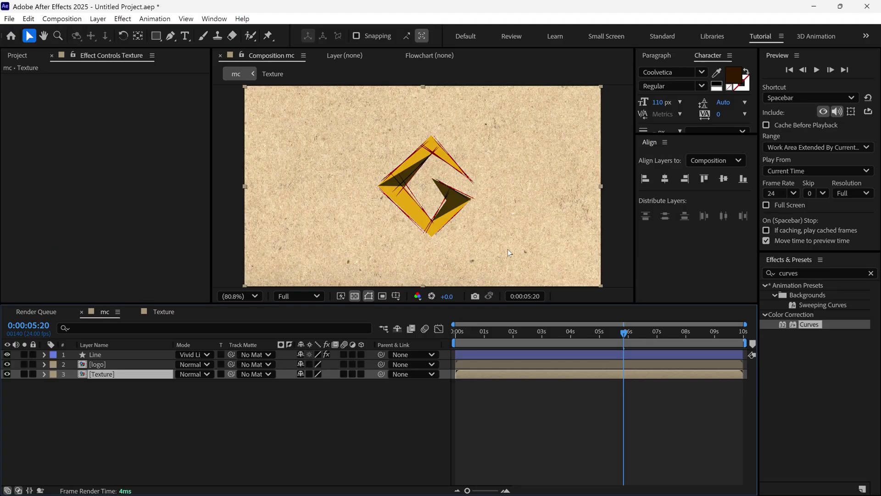
{"action": "left_click", "coordinate": [120, 406]}
{"action": "left_click_drag", "start_coordinate": [119, 405], "coordinate": [113, 356]}
{"action": "right_click", "coordinate": [113, 356]}
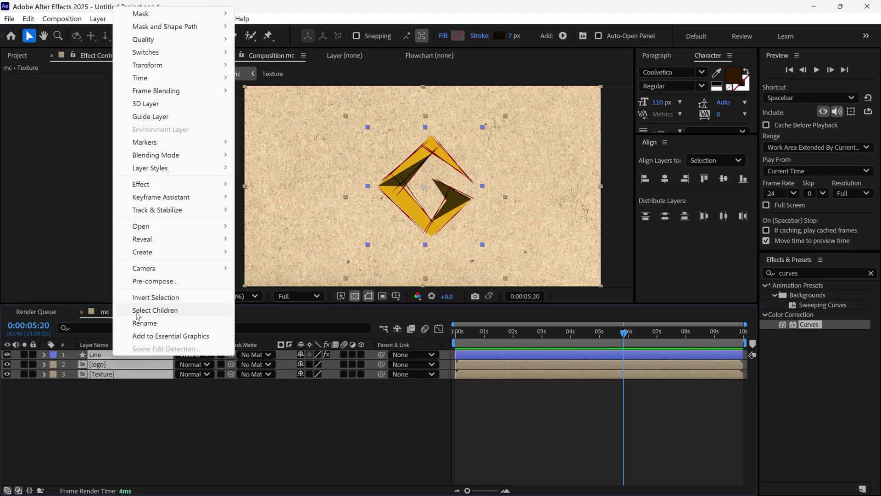
{"action": "left_click", "coordinate": [140, 281]}
{"action": "type", "text": "Flip"}
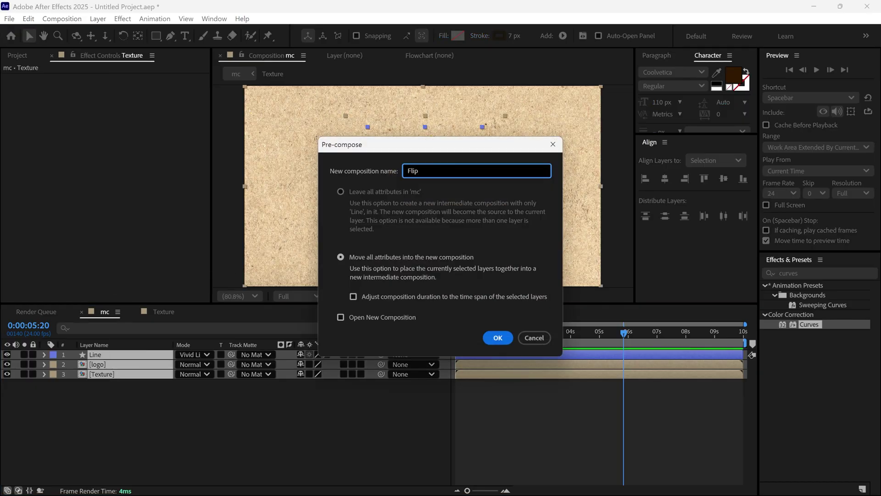
{"action": "left_click", "coordinate": [496, 338]}
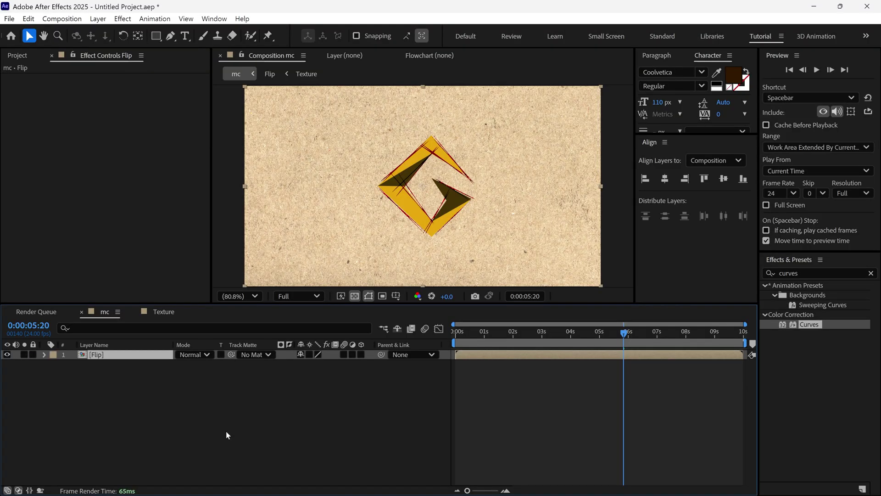
Return to 0:00:00:00, duplicate the Flip layer and rename the upper copy Flip Front Page.
{"action": "left_click_drag", "start_coordinate": [617, 338], "coordinate": [446, 354]}
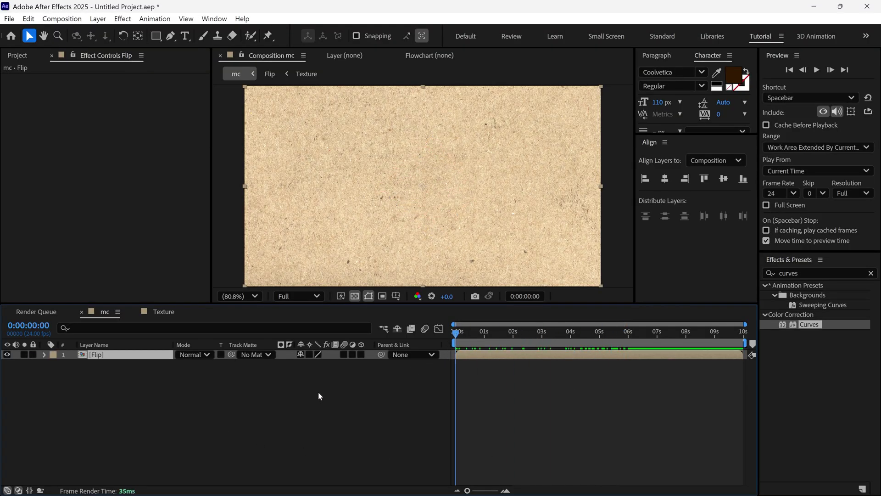
{"action": "key", "text": "ctrl+d"}
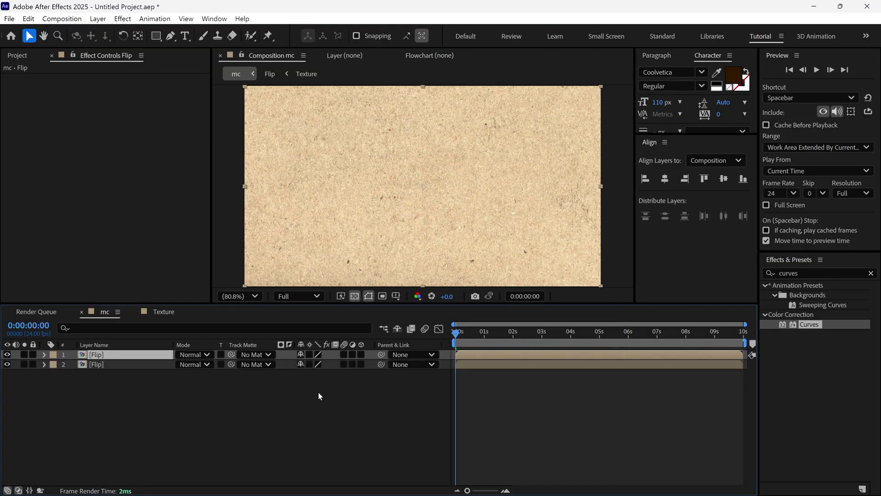
{"action": "key", "text": "Return"}
{"action": "type", "text": "Flip "}
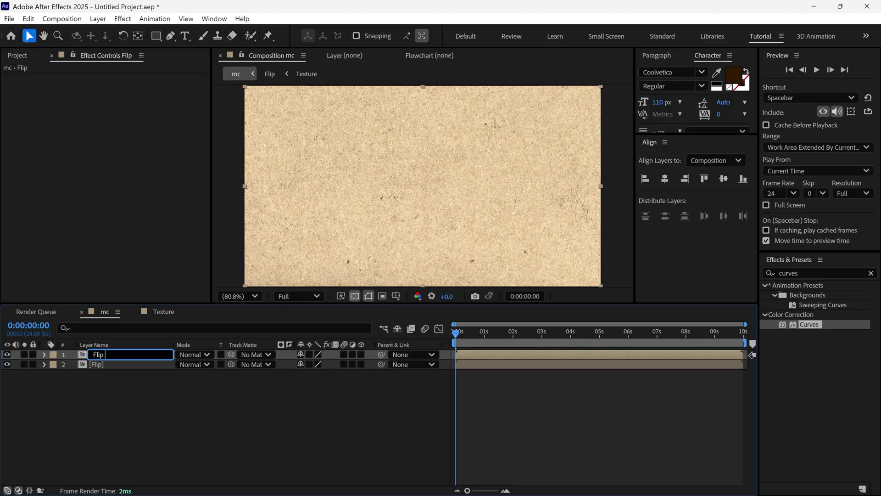
{"action": "type", "text": "Front Page"}
{"action": "key", "text": "Return"}
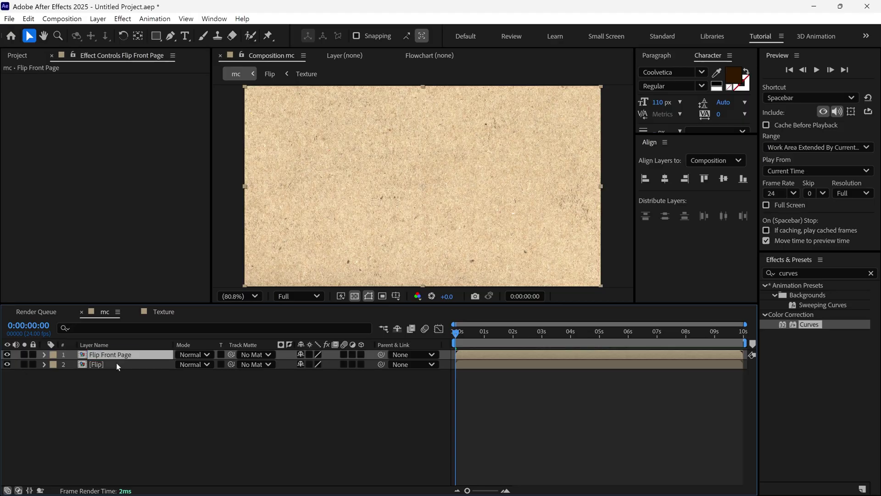
Hide and lock the original Flip layer, and freeze the Flip Front Page layer on its first frame.
{"action": "left_click", "coordinate": [7, 364]}
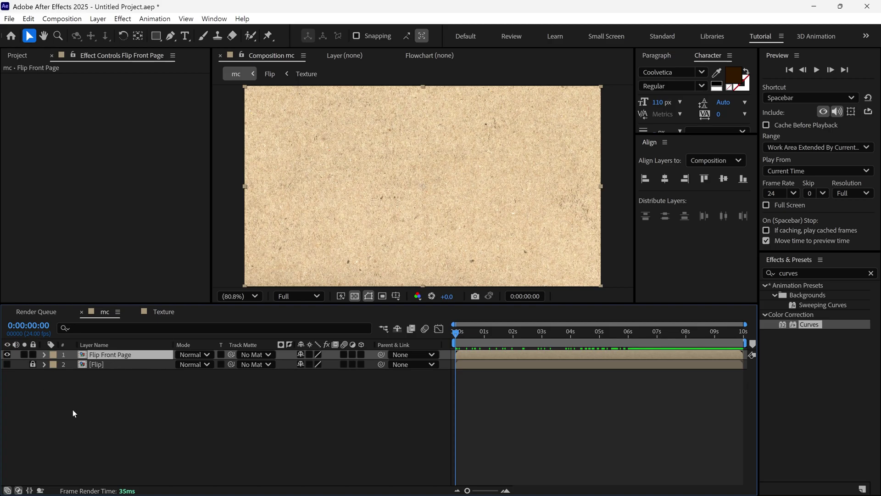
{"action": "right_click", "coordinate": [471, 357]}
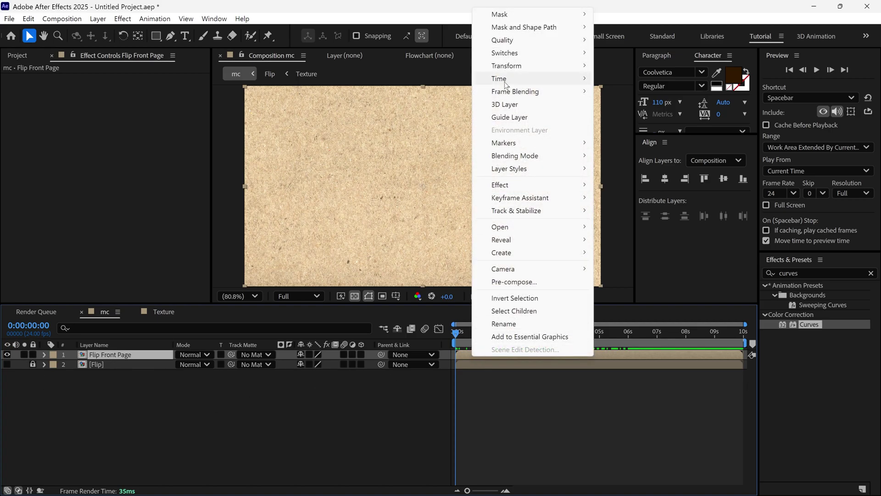
{"action": "mouse_move", "coordinate": [506, 82]}
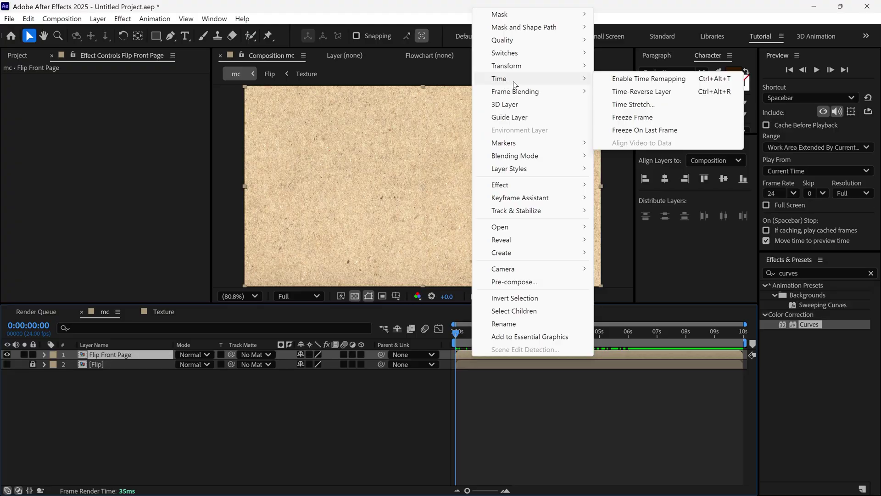
{"action": "left_click", "coordinate": [638, 118]}
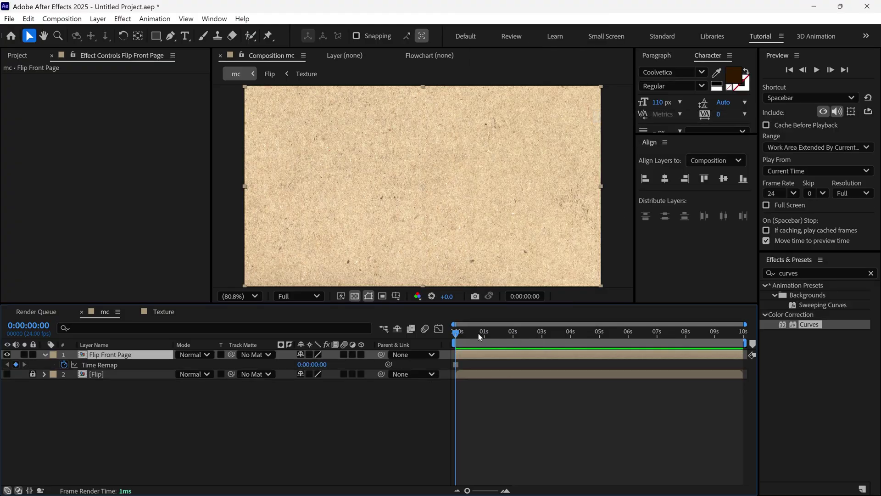
{"action": "left_click_drag", "start_coordinate": [464, 334], "coordinate": [449, 351]}
{"action": "left_click", "coordinate": [45, 354]}
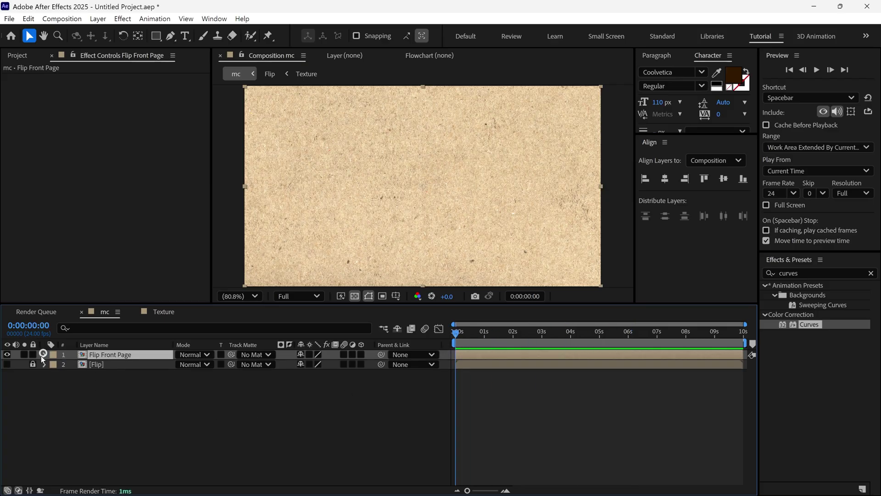
Draw an unfilled square with a 10 px stroke on a new shape layer and center it in the composition.
{"action": "left_click", "coordinate": [169, 376]}
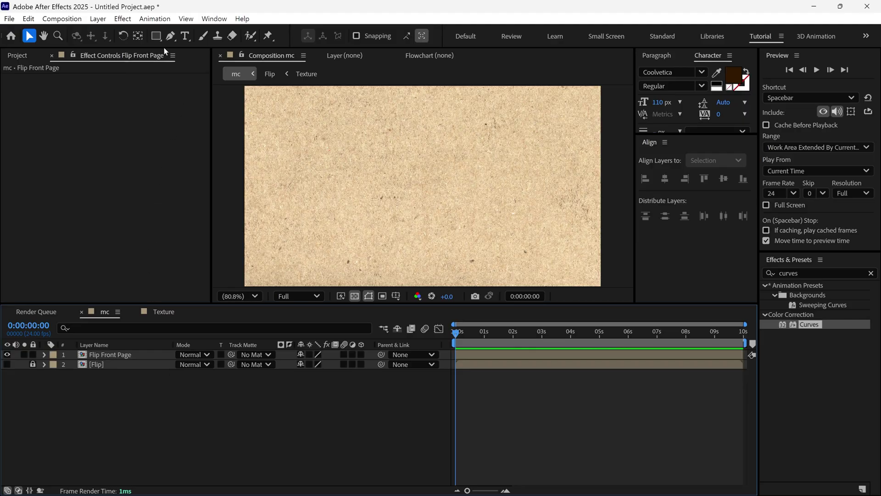
{"action": "left_click", "coordinate": [156, 36]}
{"action": "left_click_drag", "start_coordinate": [430, 187], "coordinate": [469, 228]}
{"action": "left_click", "coordinate": [414, 37]}
{"action": "type", "text": "10"}
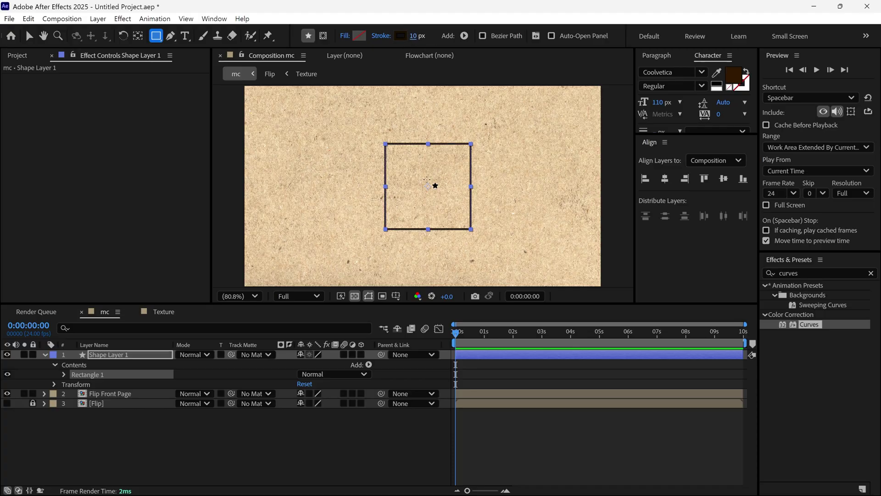
{"action": "left_click", "coordinate": [665, 178]}
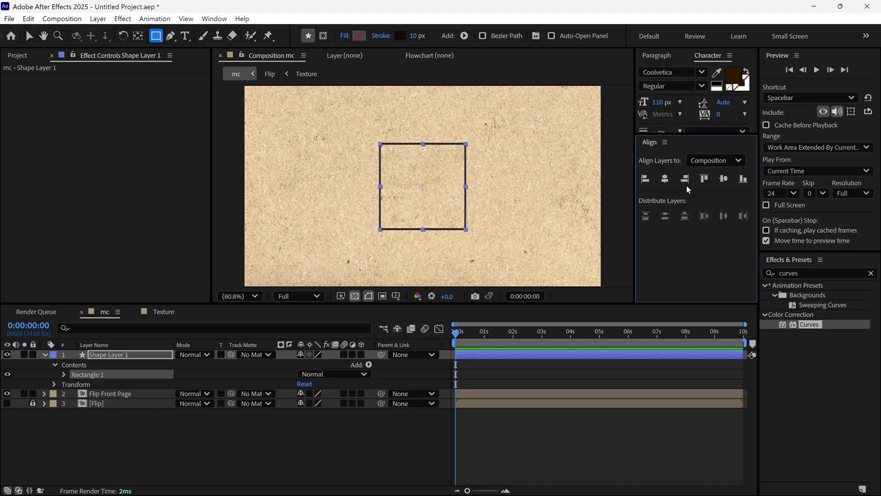
{"action": "left_click", "coordinate": [724, 179]}
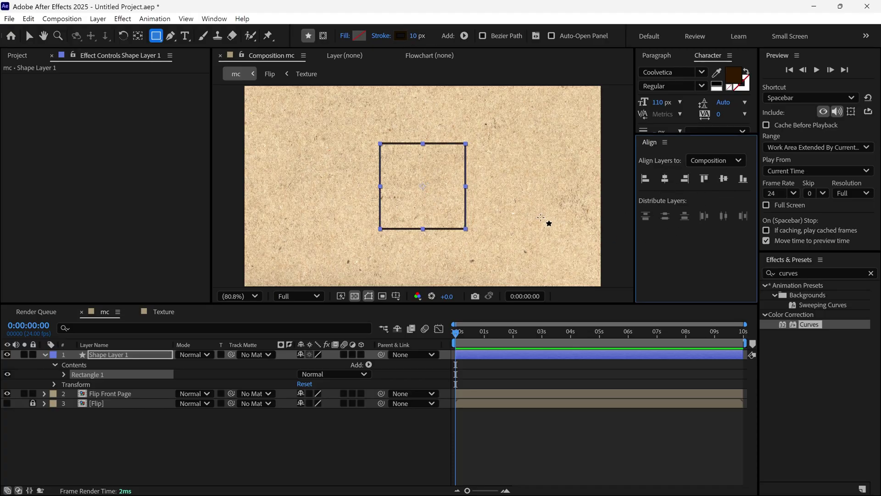
Add a circle slightly larger than the square to the same shape layer and center it in the composition.
{"action": "left_click", "coordinate": [43, 355]}
{"action": "left_click_drag", "start_coordinate": [156, 36], "coordinate": [207, 60]}
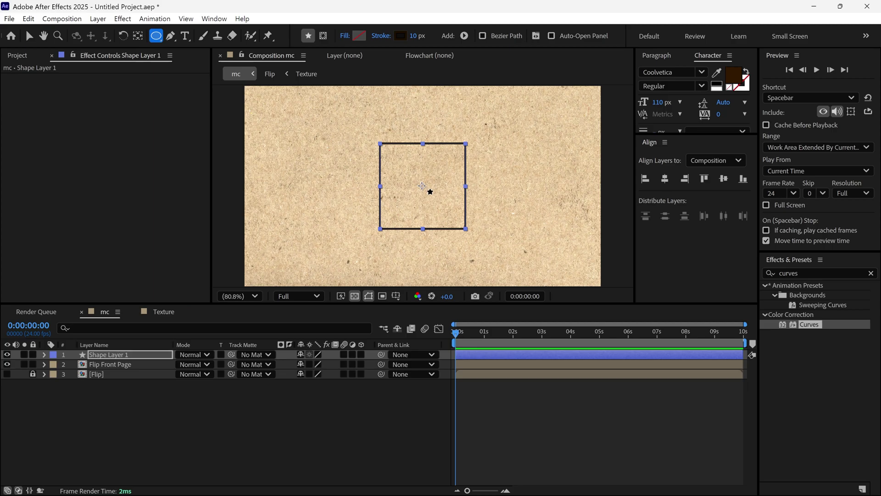
{"action": "left_click_drag", "start_coordinate": [422, 186], "coordinate": [471, 229]}
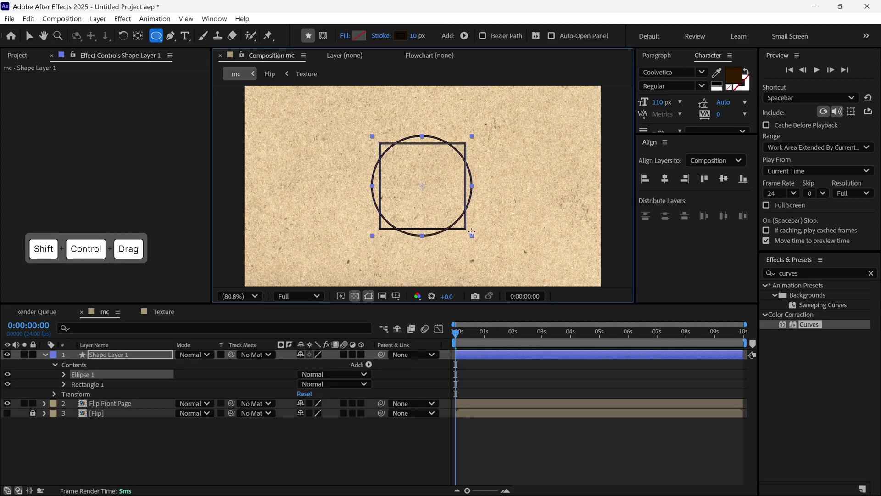
{"action": "key", "text": "v"}
{"action": "left_click", "coordinate": [665, 179]}
{"action": "left_click", "coordinate": [723, 178]}
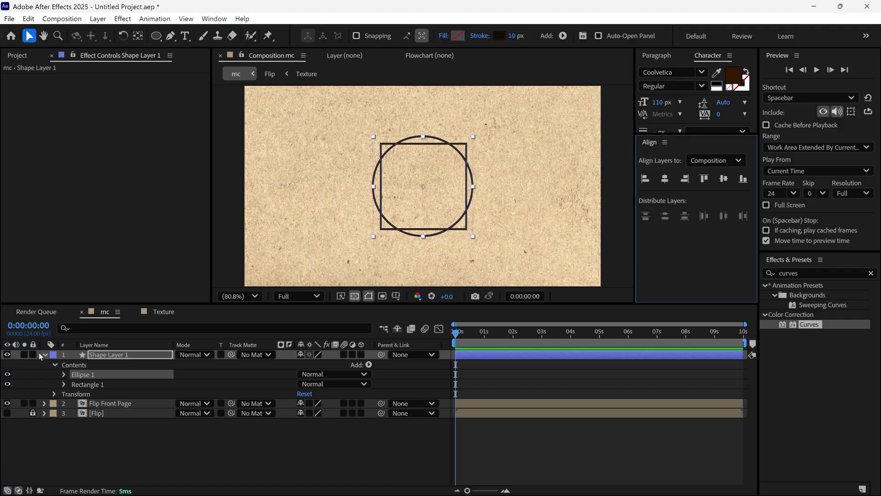
Rename the shape layer holding the square and circle as Shape and collapse its properties.
{"action": "left_click", "coordinate": [118, 358]}
{"action": "key", "text": "Return"}
{"action": "type", "text": "Shapr"}
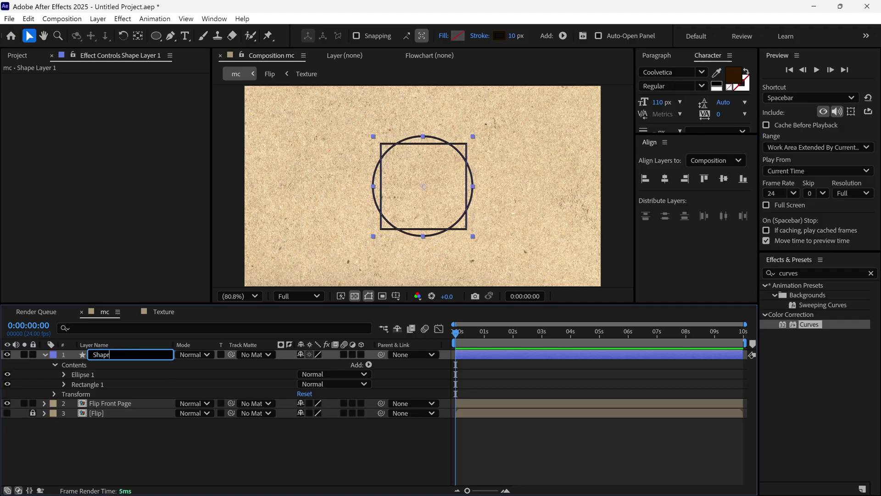
{"action": "key", "text": "Return"}
{"action": "left_click", "coordinate": [45, 354]}
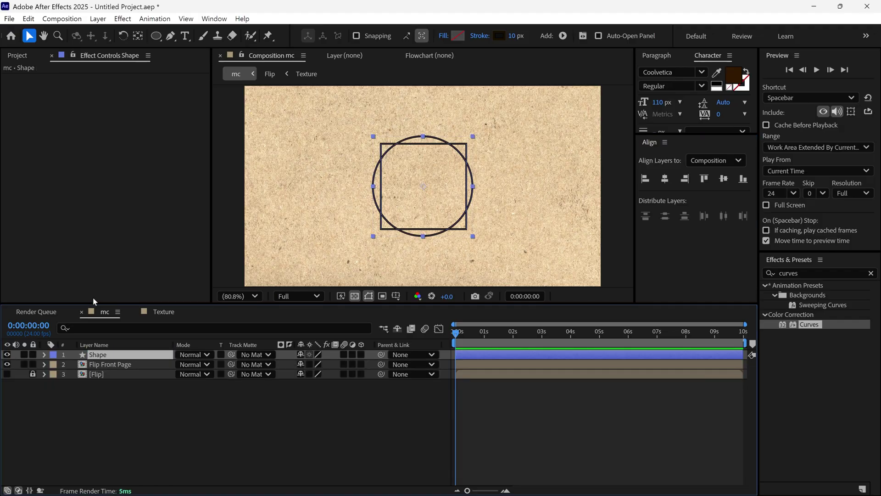
Open the logo composition and auto-trace the color logo1.png layer's alpha channel for the current frame onto a new layer.
{"action": "left_click", "coordinate": [18, 56]}
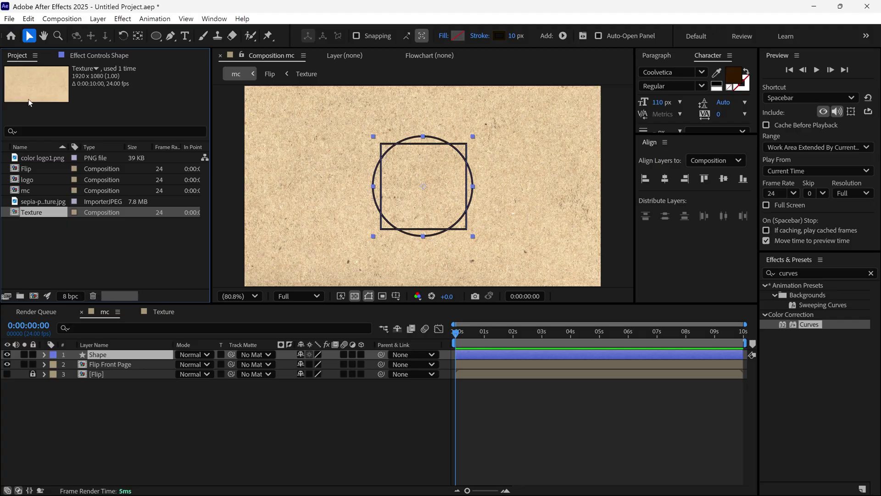
{"action": "double_click", "coordinate": [28, 180]}
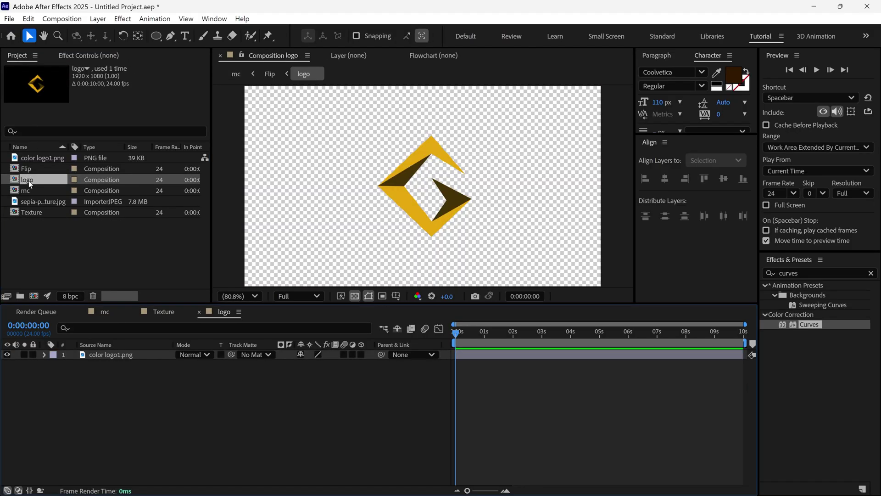
{"action": "left_click", "coordinate": [118, 358]}
{"action": "left_click", "coordinate": [97, 18]}
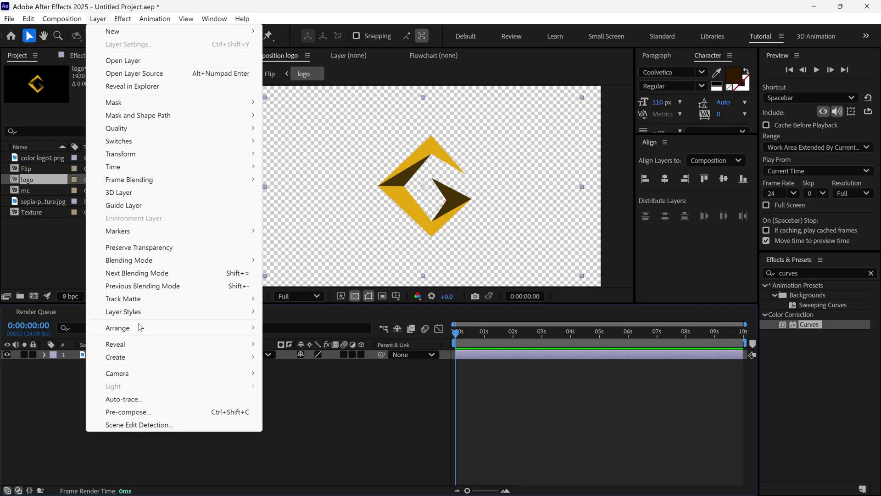
{"action": "left_click", "coordinate": [123, 403]}
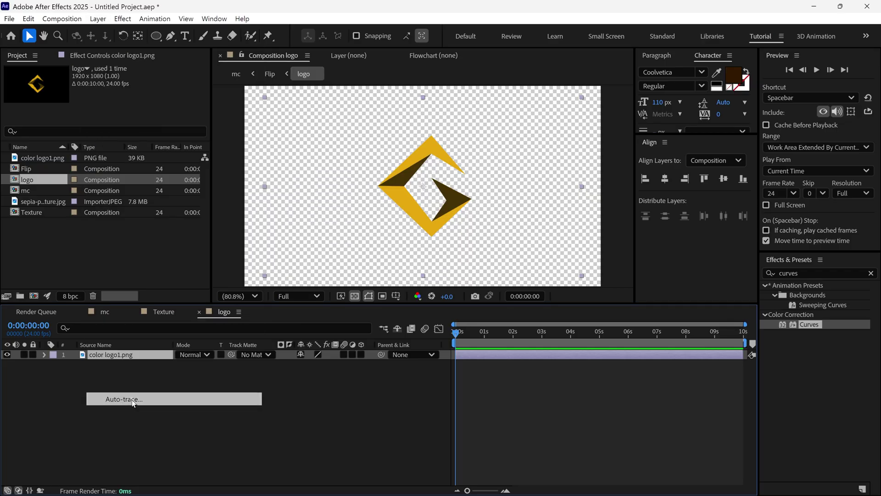
{"action": "left_click_drag", "start_coordinate": [453, 134], "coordinate": [695, 125]}
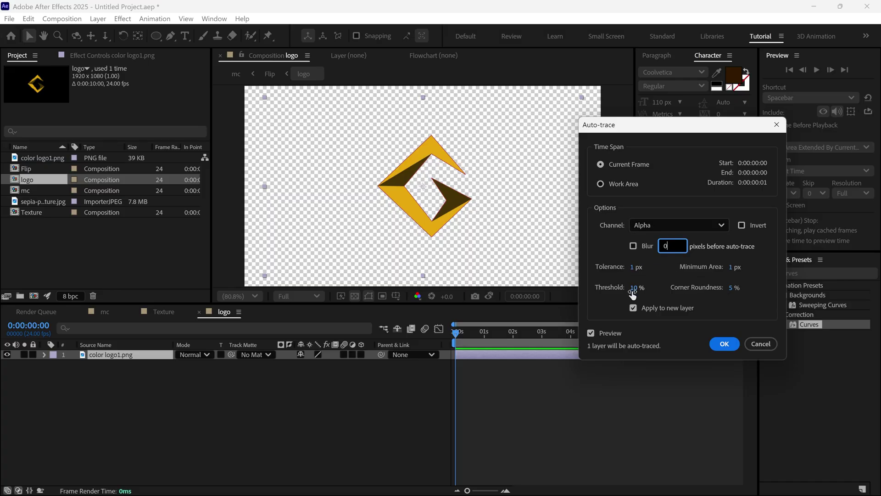
{"action": "left_click", "coordinate": [724, 347]}
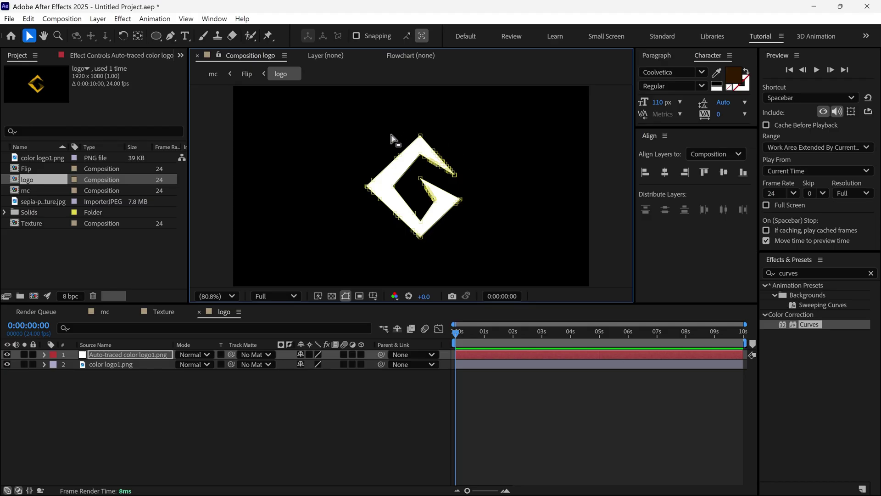
Rename the auto-traced layer as MASK lOGO.
{"action": "left_click", "coordinate": [105, 351]}
{"action": "key", "text": "Return"}
{"action": "type", "text": "MA"}
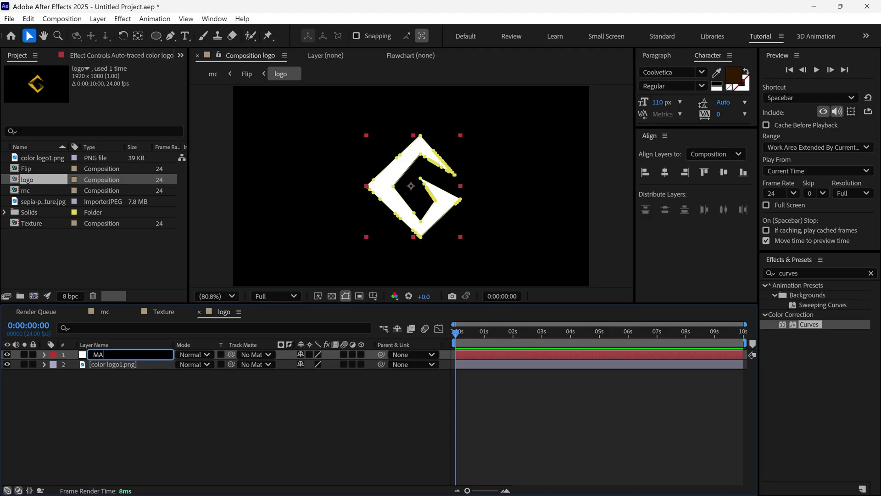
{"action": "type", "text": "SK lOGO"}
{"action": "key", "text": "Return"}
Move the MASK lOGO layer from the logo composition into mc, scale it to 52% and nudge it left within the square.
{"action": "key", "text": "ctrl+c"}
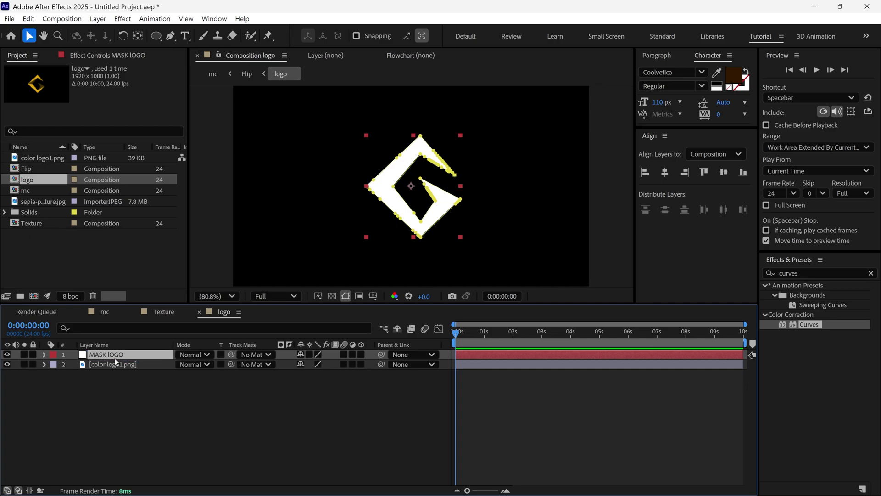
{"action": "key", "text": "Delete"}
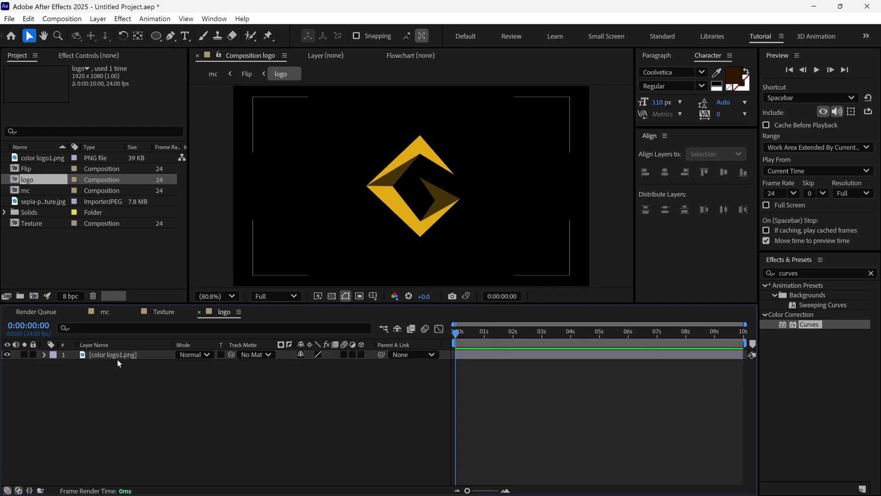
{"action": "left_click", "coordinate": [112, 314]}
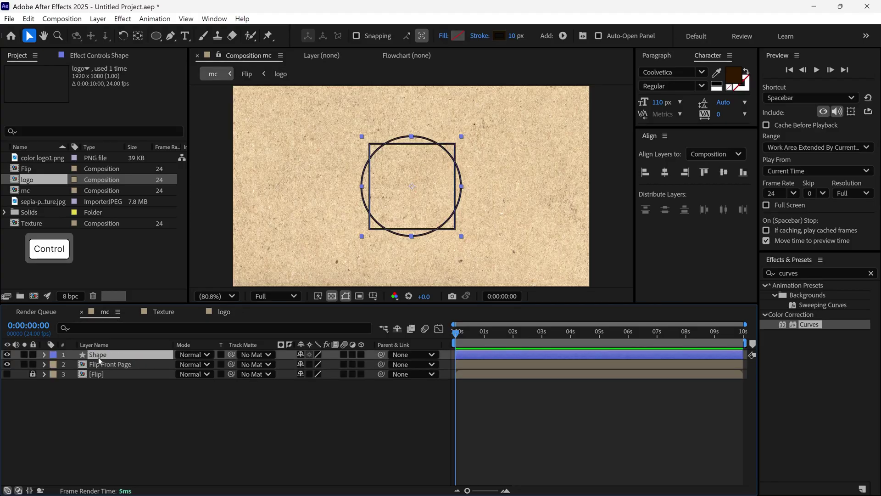
{"action": "key", "text": "ctrl+v"}
{"action": "left_click_drag", "start_coordinate": [312, 364], "coordinate": [292, 367]}
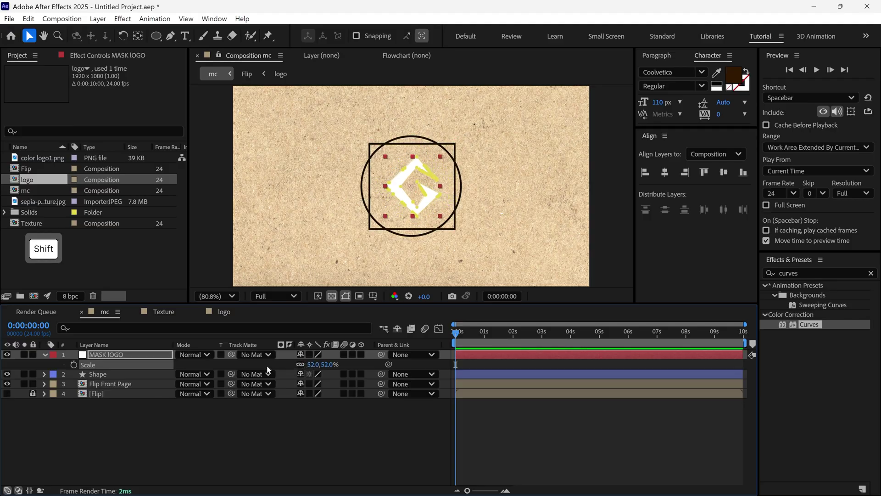
{"action": "key", "text": "shift+Left"}
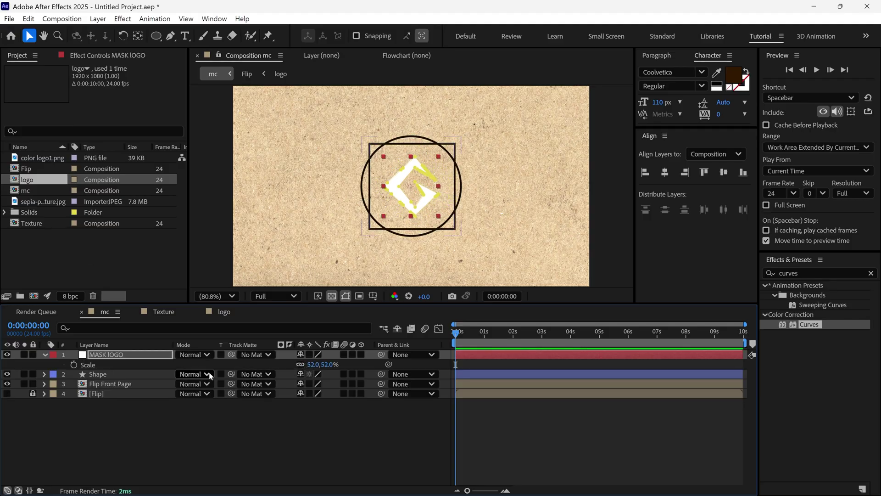
Apply the Stroke effect to the MASK lOGO layer and make it stroke all masks.
{"action": "left_click", "coordinate": [821, 273]}
{"action": "left_click_drag", "start_coordinate": [821, 274], "coordinate": [769, 285]}
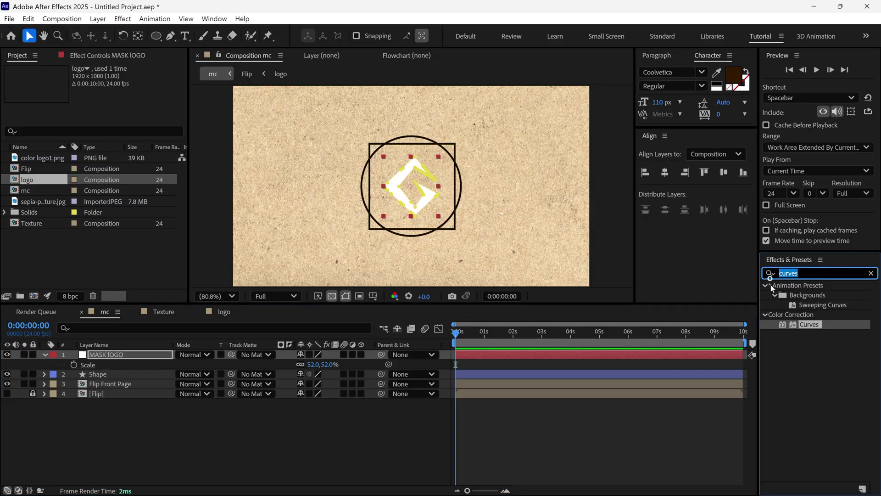
{"action": "type", "text": "stroke"}
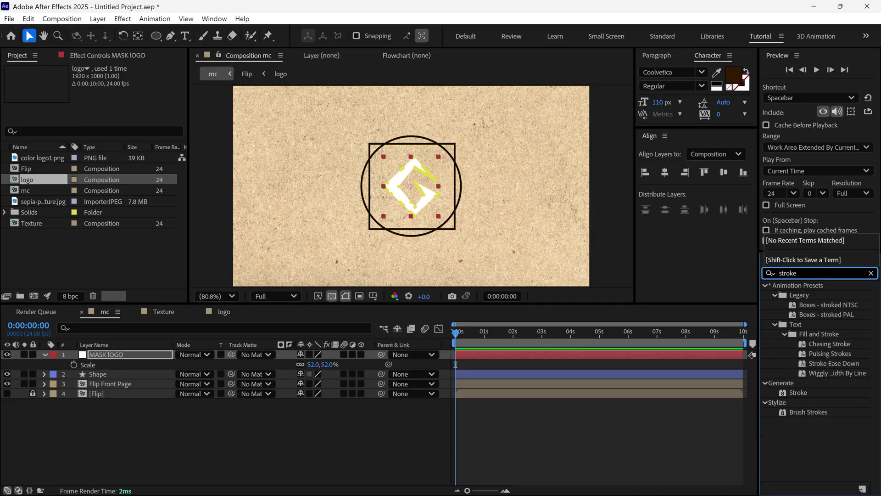
{"action": "left_click_drag", "start_coordinate": [798, 392], "coordinate": [136, 353]}
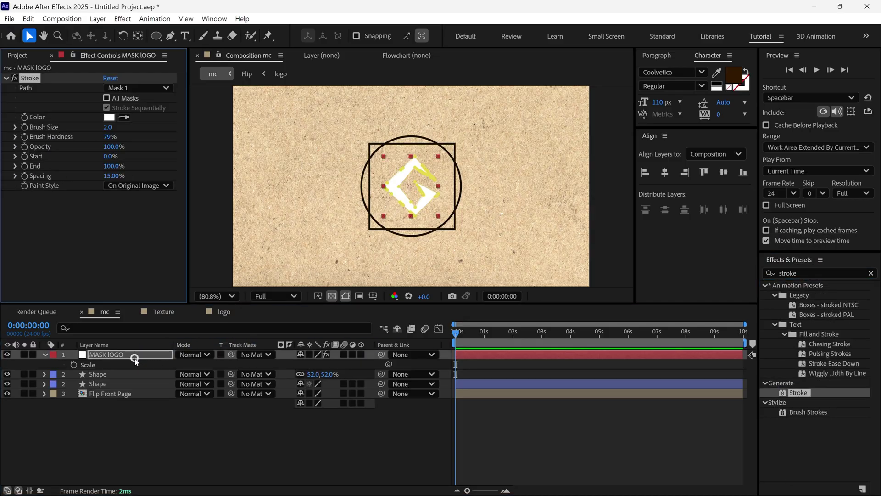
{"action": "left_click", "coordinate": [107, 98]}
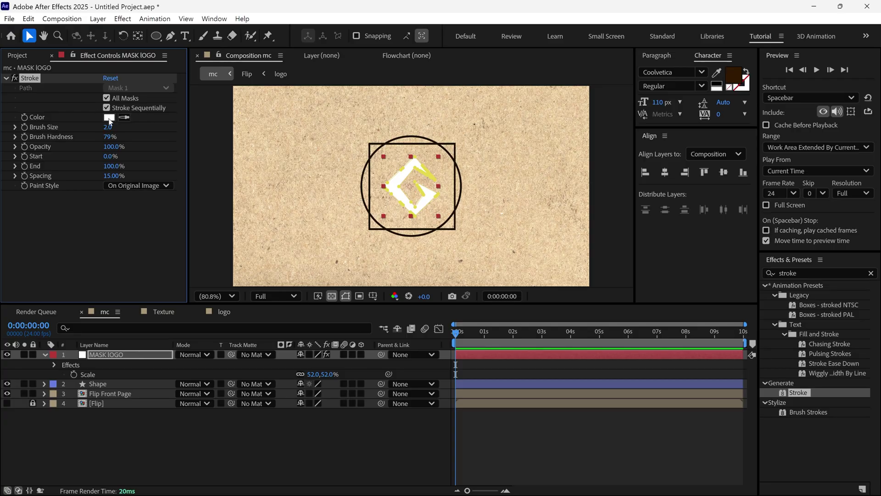
Set the MASK lOGO stroke color to dark brown 1F0C00 and copy its hex code.
{"action": "left_click", "coordinate": [109, 117]}
{"action": "left_click_drag", "start_coordinate": [370, 172], "coordinate": [649, 172]}
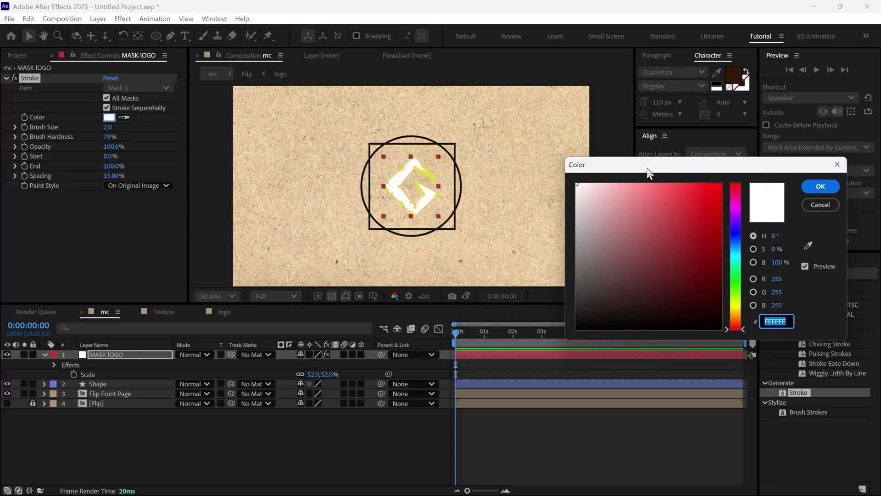
{"action": "mouse_move", "coordinate": [674, 249]}
{"action": "left_mouse_down"}
{"action": "mouse_move", "coordinate": [739, 285]}
{"action": "mouse_move", "coordinate": [736, 320]}
{"action": "left_mouse_up"}
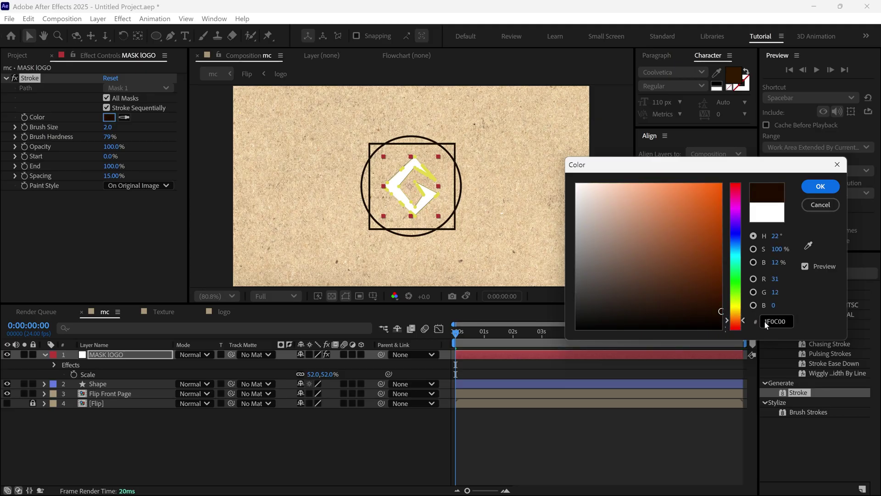
{"action": "left_click", "coordinate": [776, 321]}
{"action": "key", "text": "ctrl+c"}
{"action": "left_click", "coordinate": [817, 187]}
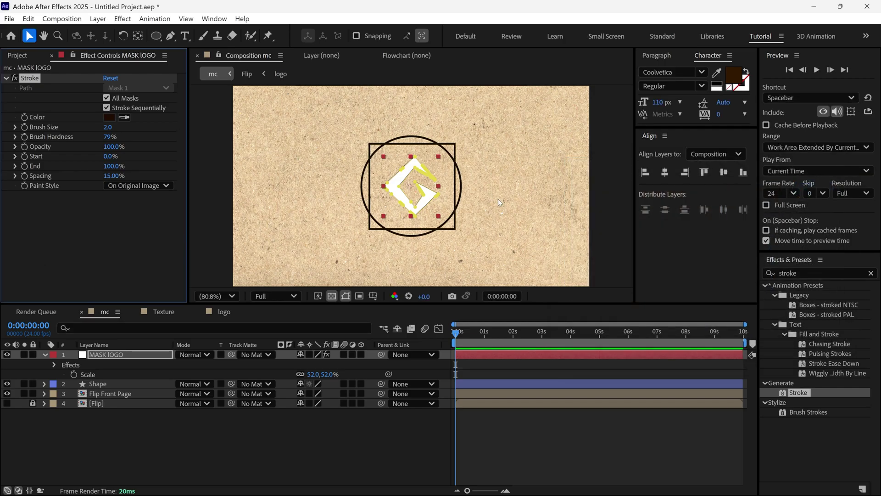
Set the Stroke effect's paint style to On Transparent and its brush size to 12.3.
{"action": "left_click", "coordinate": [135, 186]}
{"action": "left_click", "coordinate": [142, 210]}
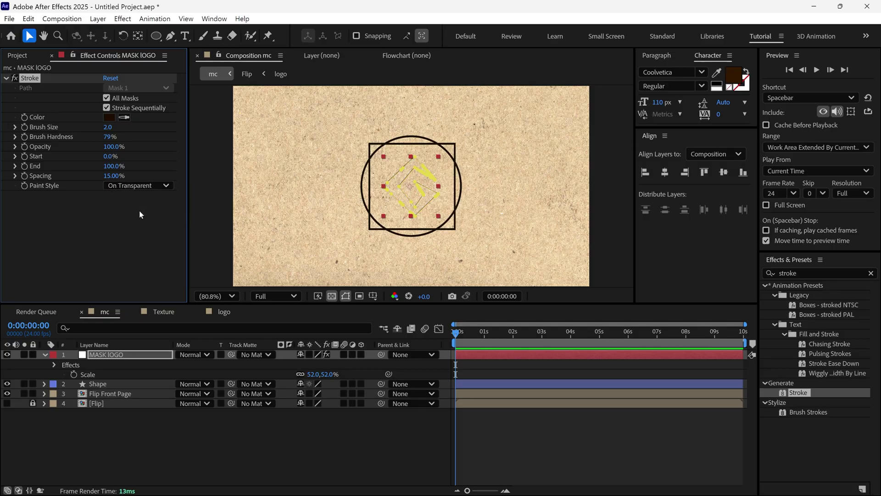
{"action": "left_click_drag", "start_coordinate": [107, 126], "coordinate": [170, 128]}
{"action": "left_click", "coordinate": [167, 467]}
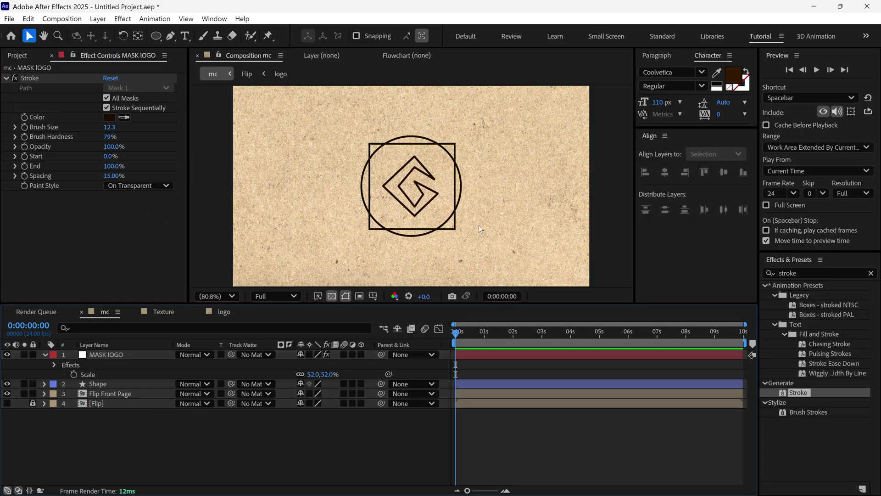
Set the Shape layer's stroke color to the copied hex value 1F0C00.
{"action": "left_click", "coordinate": [45, 354]}
{"action": "left_click", "coordinate": [109, 365]}
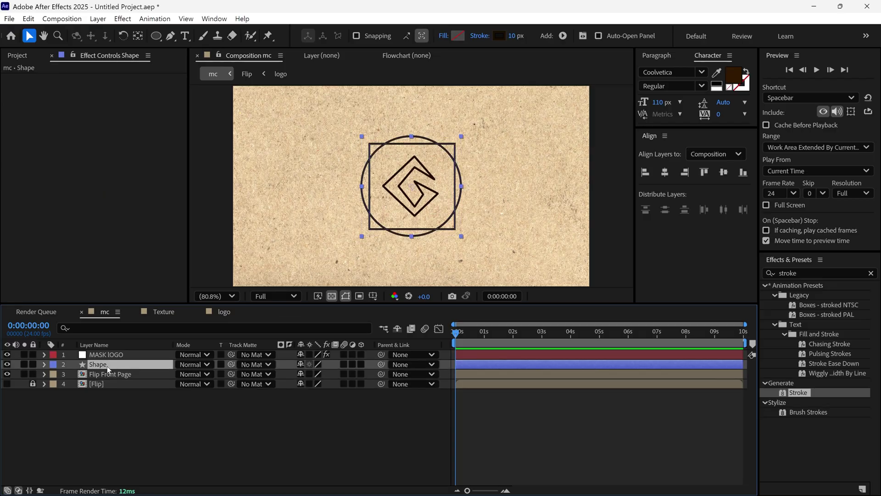
{"action": "left_click", "coordinate": [497, 37]}
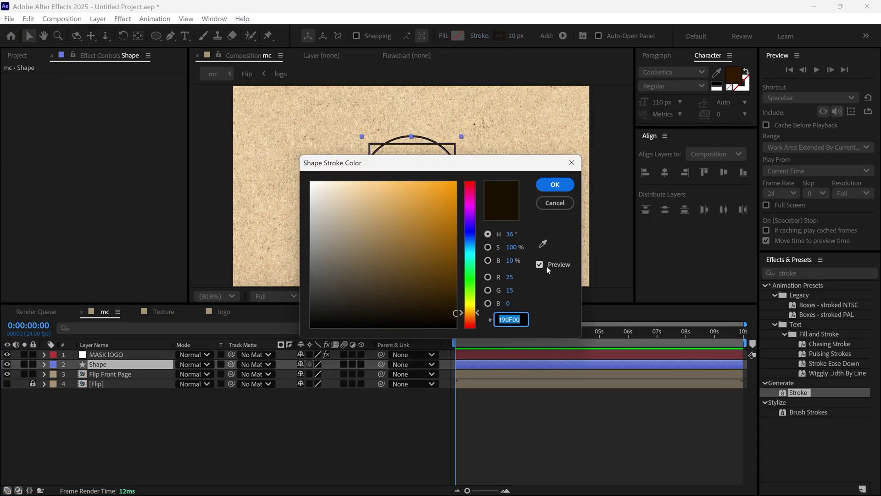
{"action": "key", "text": "ctrl+v"}
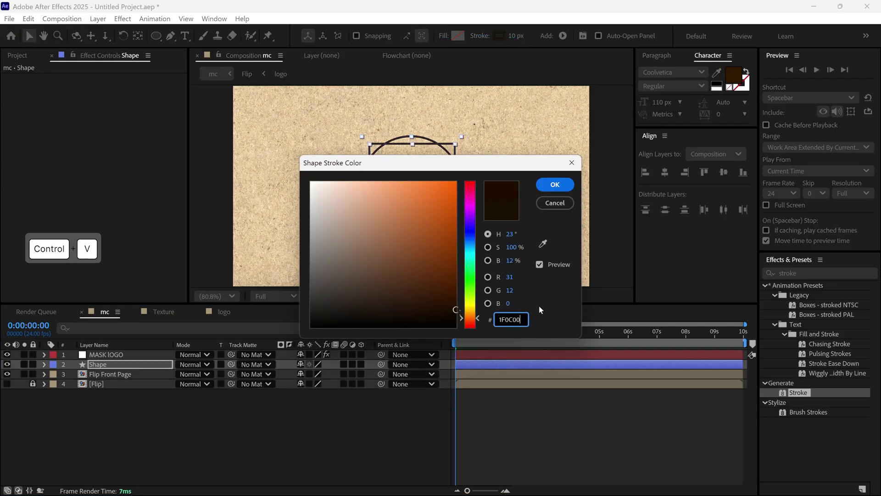
{"action": "left_click", "coordinate": [555, 184]}
Keyframe the MASK lOGO Stroke End from 0% at 0:00:00:00 to 100% at 0:00:02:00 and preview the line drawing.
{"action": "left_click", "coordinate": [119, 356]}
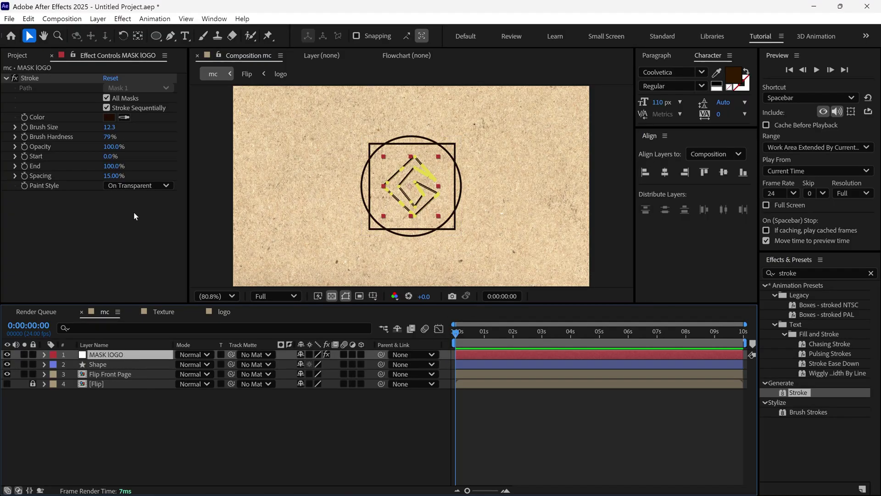
{"action": "left_click_drag", "start_coordinate": [115, 168], "coordinate": [55, 176]}
{"action": "left_click", "coordinate": [24, 166]}
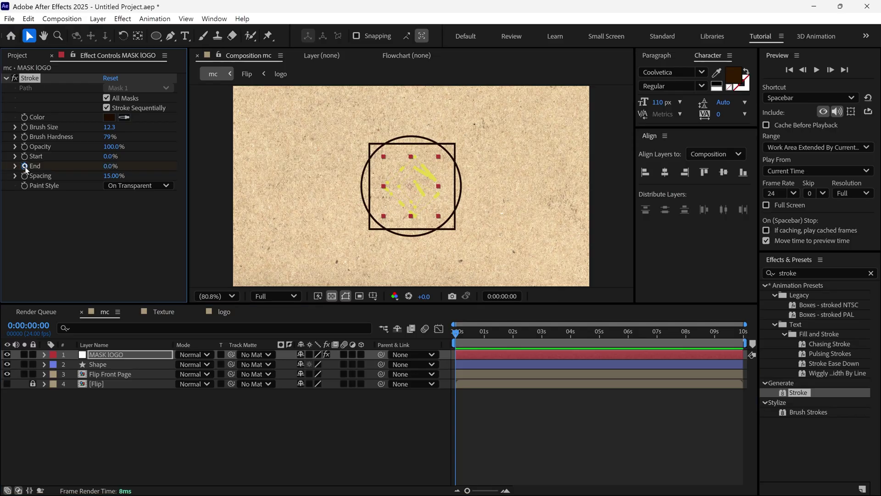
{"action": "left_click_drag", "start_coordinate": [459, 343], "coordinate": [513, 343]}
{"action": "mouse_move", "coordinate": [115, 171]}
{"action": "left_mouse_down"}
{"action": "mouse_move", "coordinate": [154, 171]}
{"action": "mouse_move", "coordinate": [117, 171]}
{"action": "left_mouse_up"}
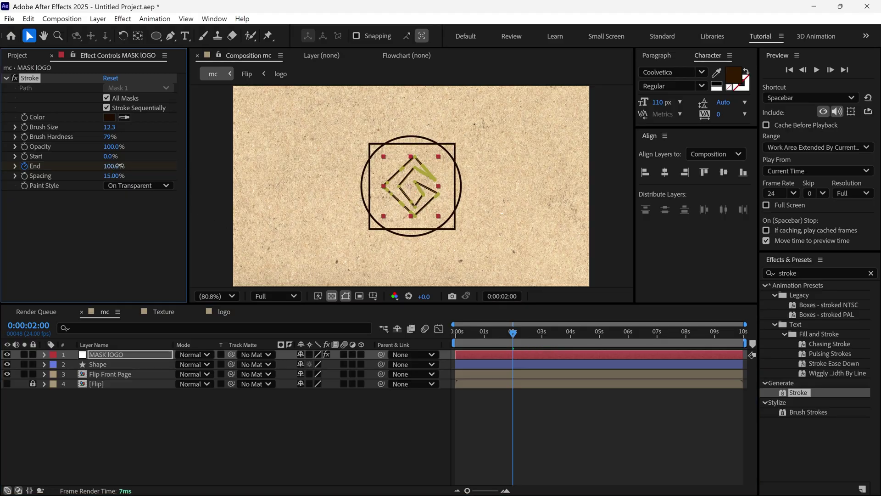
{"action": "left_click_drag", "start_coordinate": [512, 338], "coordinate": [456, 338]}
{"action": "key", "text": "space"}
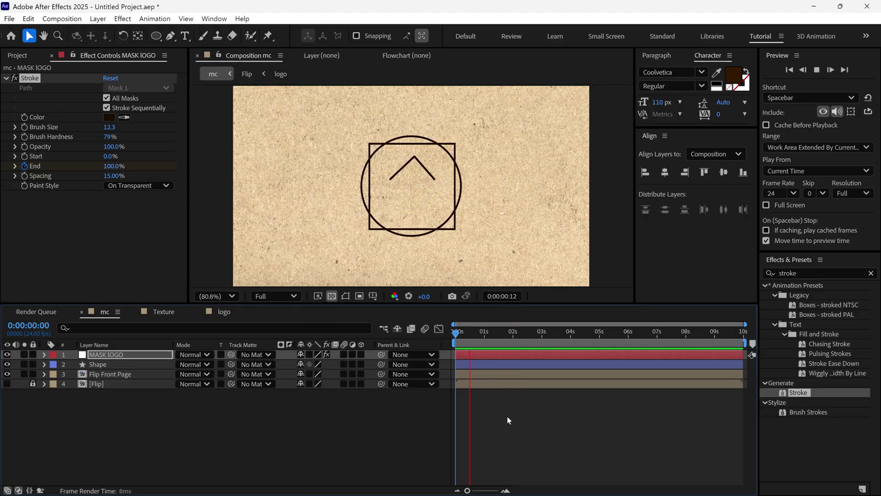
Add Trim Paths to the Shape layer and keyframe its End from 0% at 0:00:00:00 to 100% at 0:00:02:00.
{"action": "left_click_drag", "start_coordinate": [510, 338], "coordinate": [455, 336]}
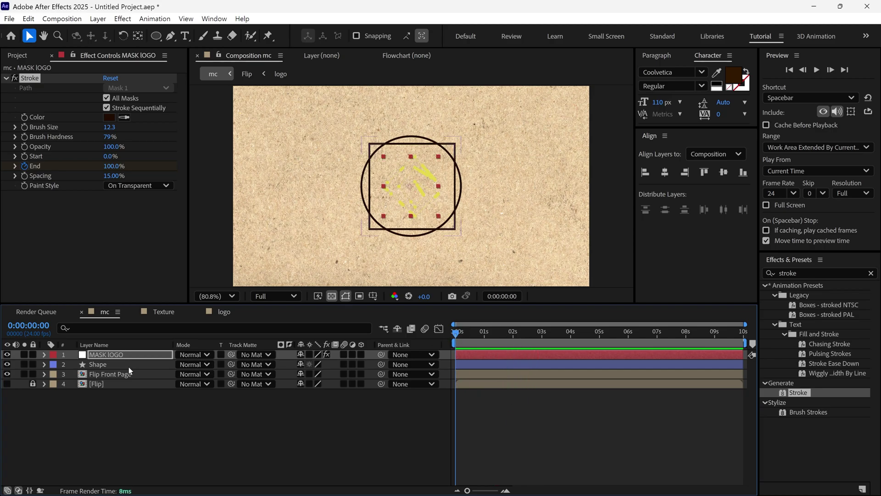
{"action": "left_click", "coordinate": [106, 365]}
{"action": "left_click", "coordinate": [562, 36]}
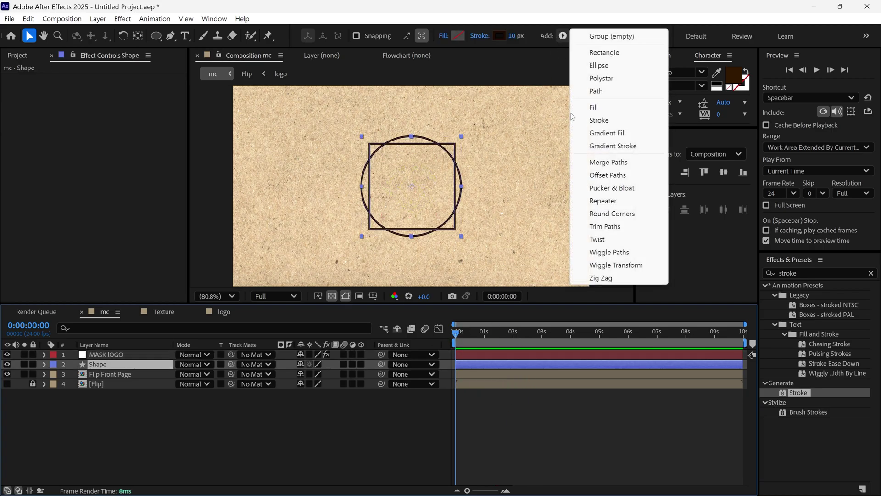
{"action": "left_click", "coordinate": [605, 227]}
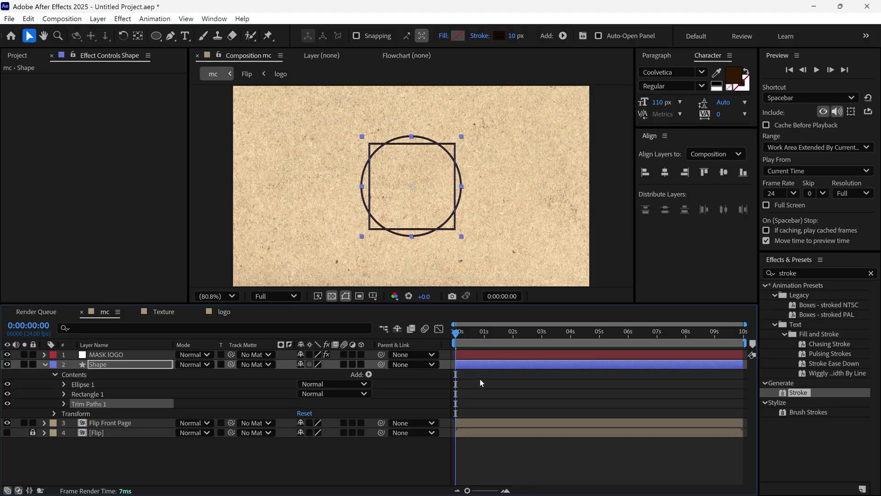
{"action": "left_click", "coordinate": [64, 403]}
{"action": "left_click_drag", "start_coordinate": [304, 423], "coordinate": [271, 423]}
{"action": "left_click", "coordinate": [83, 422]}
{"action": "left_click_drag", "start_coordinate": [455, 332], "coordinate": [512, 331]}
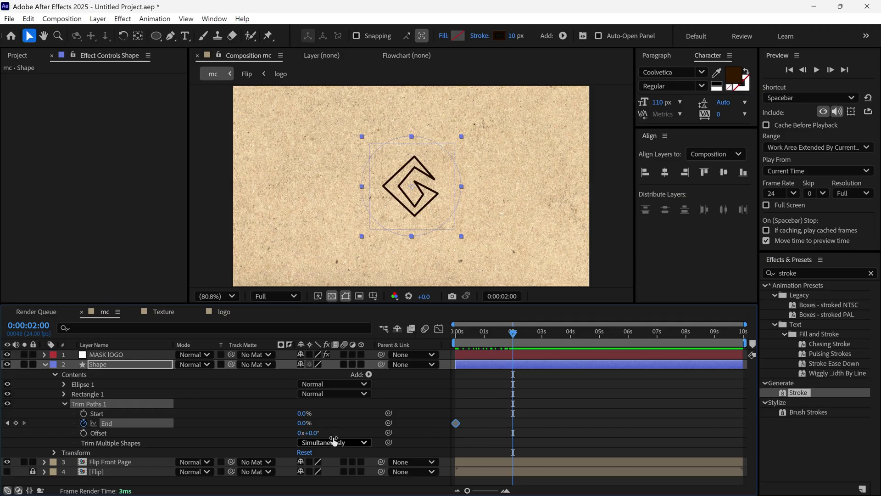
{"action": "left_click_drag", "start_coordinate": [304, 422], "coordinate": [477, 412]}
Show only the keyframed properties of the Shape and MASK lOGO layers in the timeline.
{"action": "key", "text": "u"}
{"action": "left_click", "coordinate": [486, 353]}
{"action": "key", "text": "u"}
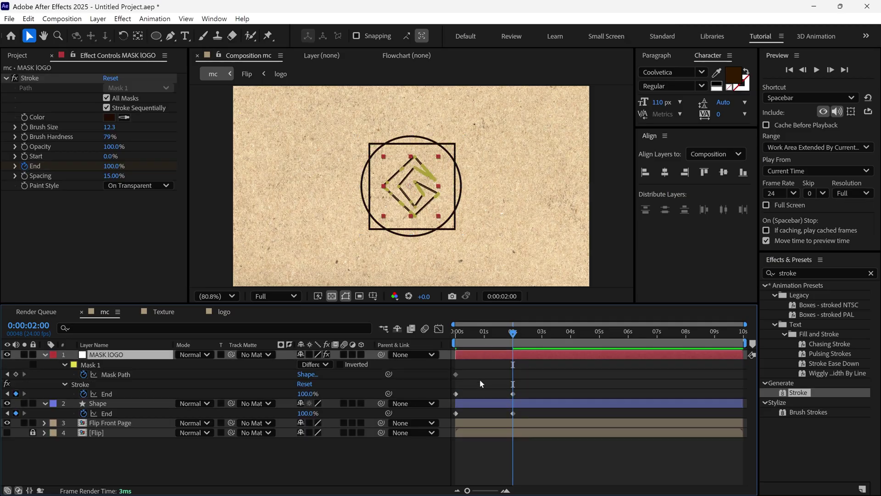
Apply Easy Ease to the End keyframes of the MASK lOGO and Shape layers and preview the line drawing.
{"action": "left_click_drag", "start_coordinate": [511, 336], "coordinate": [442, 345]}
{"action": "key", "text": "space"}
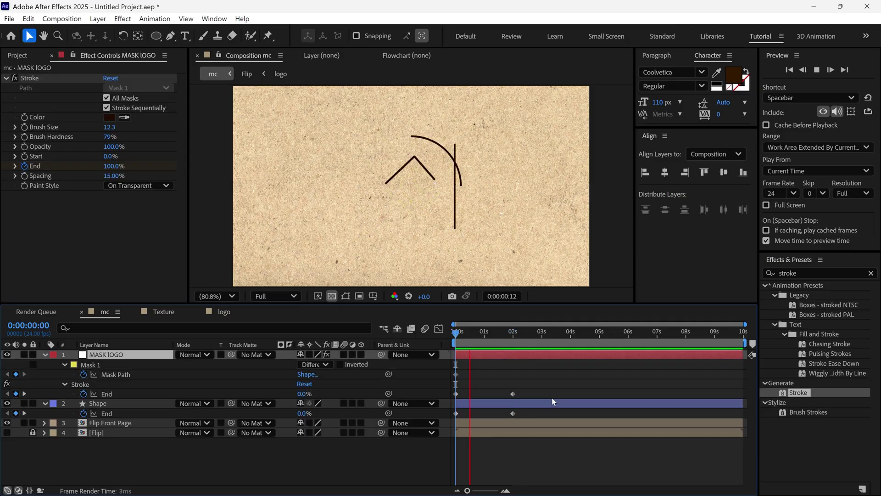
{"action": "left_click_drag", "start_coordinate": [531, 385], "coordinate": [446, 411]}
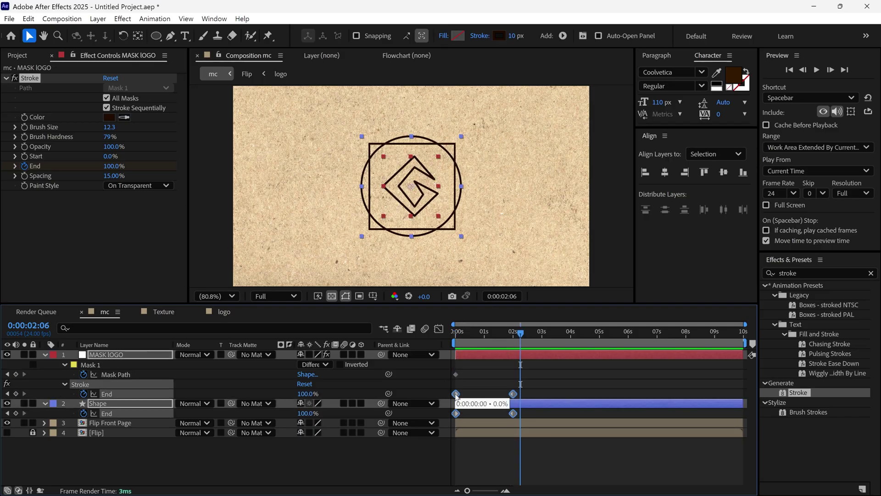
{"action": "right_click", "coordinate": [456, 393]}
{"action": "mouse_move", "coordinate": [479, 391]}
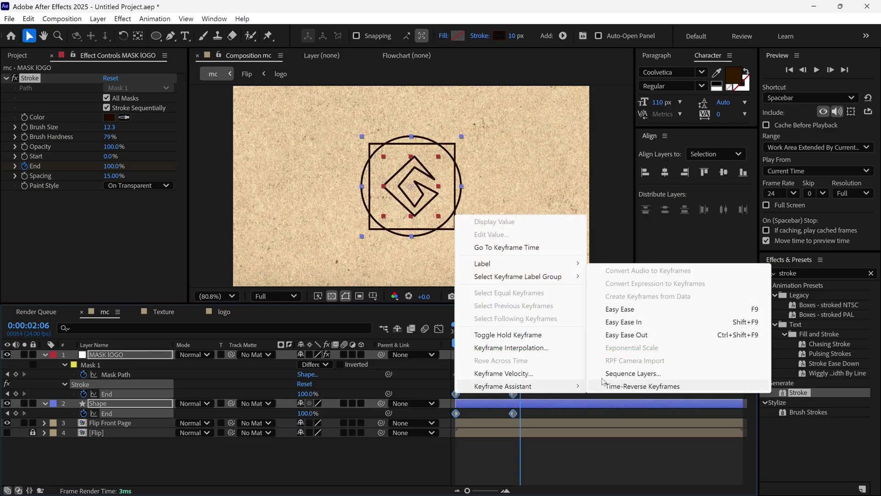
{"action": "left_click", "coordinate": [632, 311]}
{"action": "key", "text": "Home"}
{"action": "key", "text": "space"}
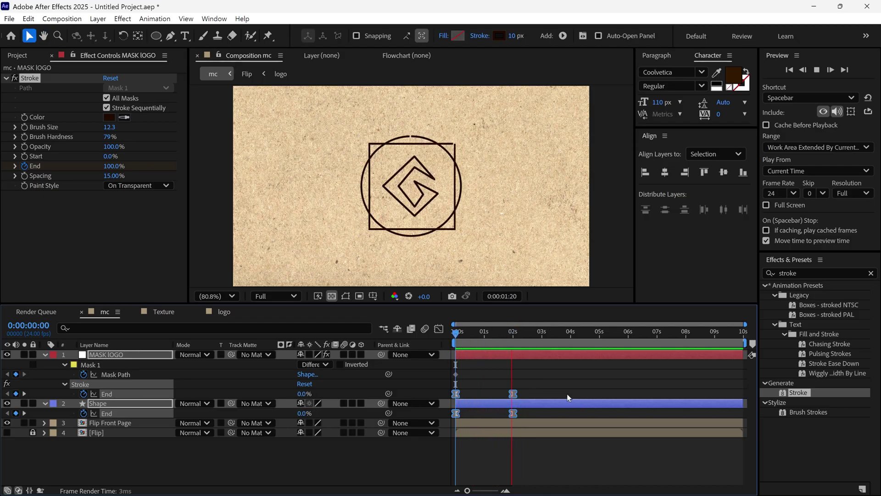
{"action": "key", "text": "space"}
Pre-compose the MASK lOGO and Shape layers as Shape Animation and set its blending mode to Vivid Light.
{"action": "left_click", "coordinate": [44, 354]}
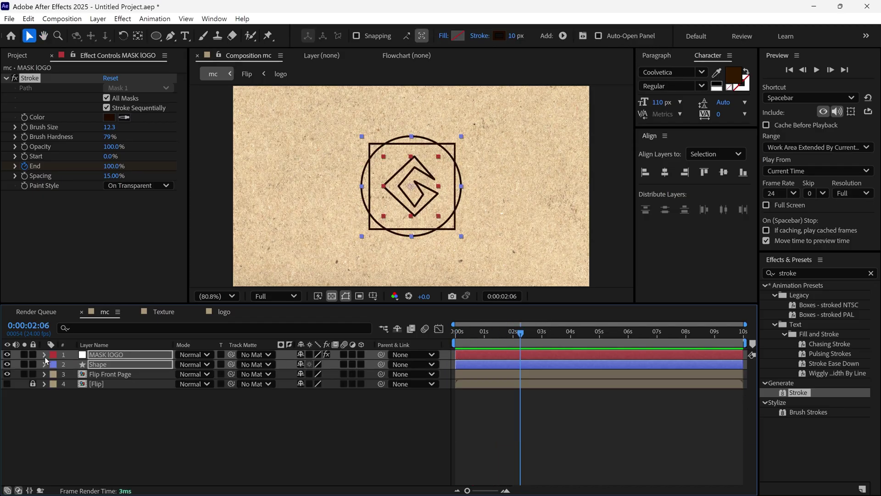
{"action": "right_click", "coordinate": [114, 367]}
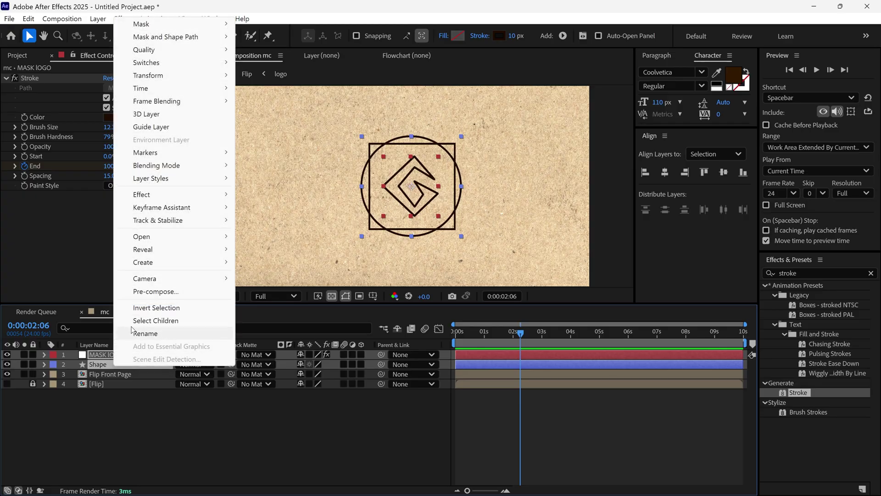
{"action": "left_click", "coordinate": [145, 289]}
{"action": "type", "text": "Shape Animation"}
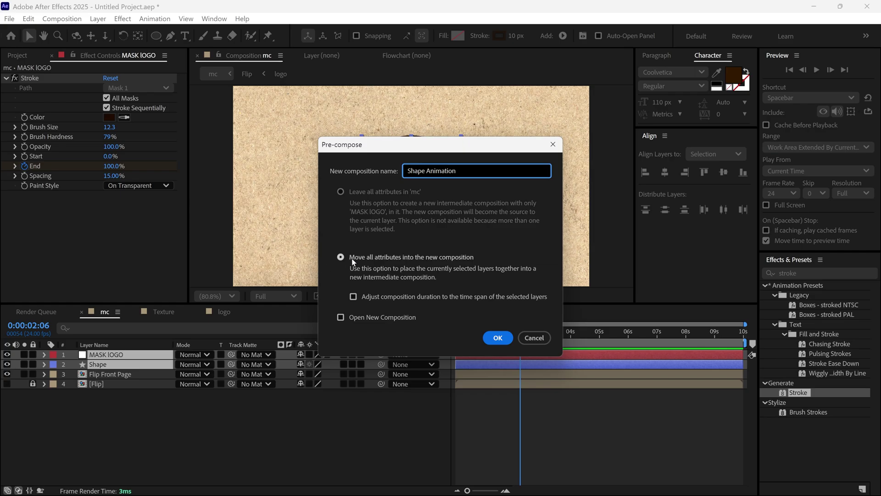
{"action": "left_click", "coordinate": [497, 337]}
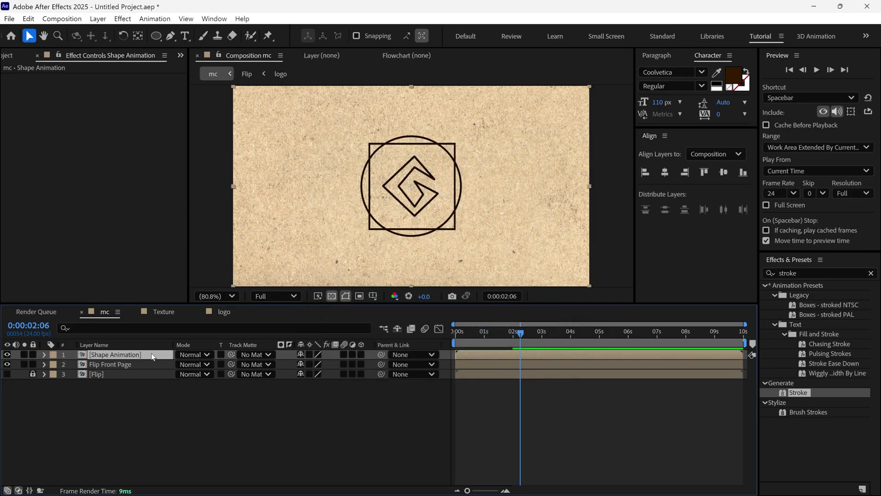
{"action": "left_click", "coordinate": [208, 354]}
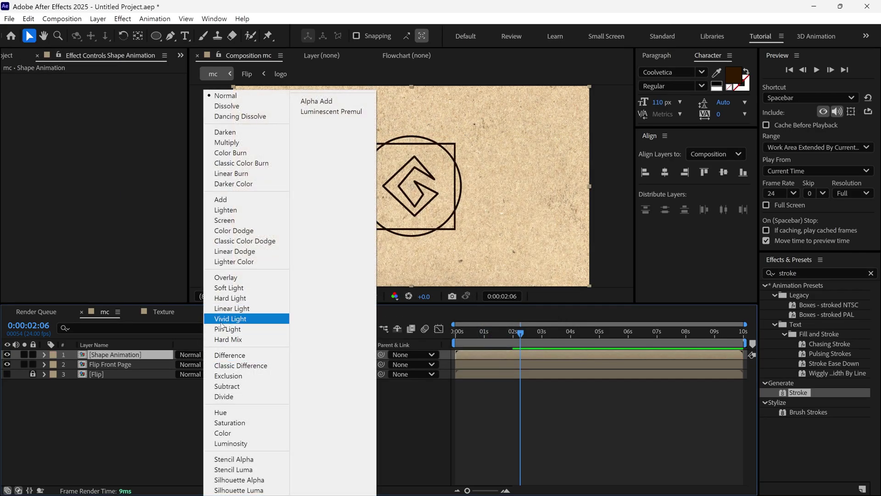
{"action": "left_click", "coordinate": [238, 321]}
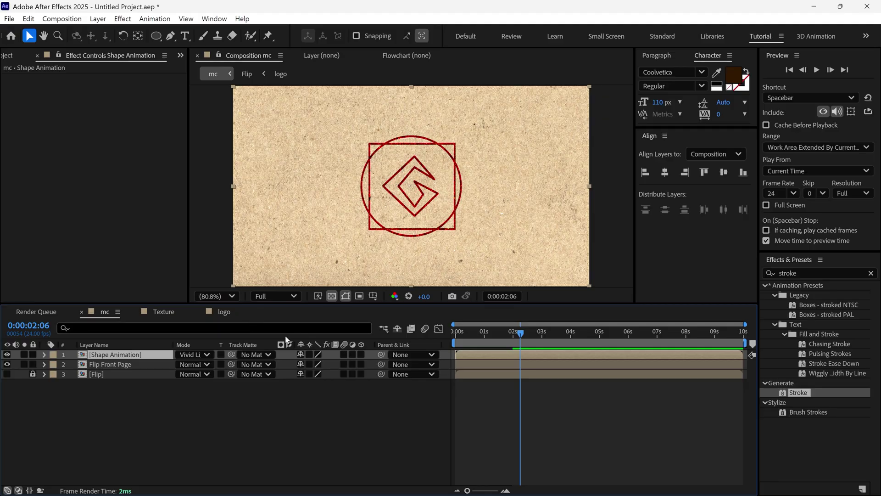
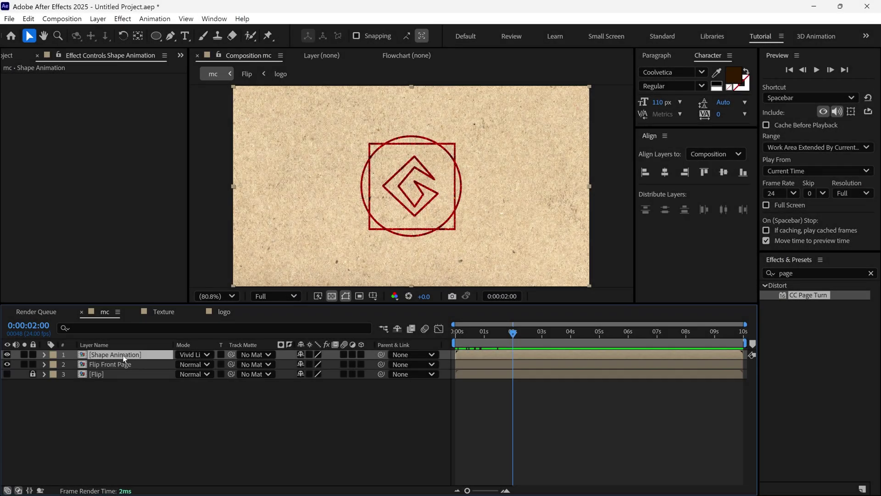
Pre-compose the Shape Animation and Flip Front Page layers into a composition named front page.
{"action": "left_click", "coordinate": [122, 364], "text": "shift"}
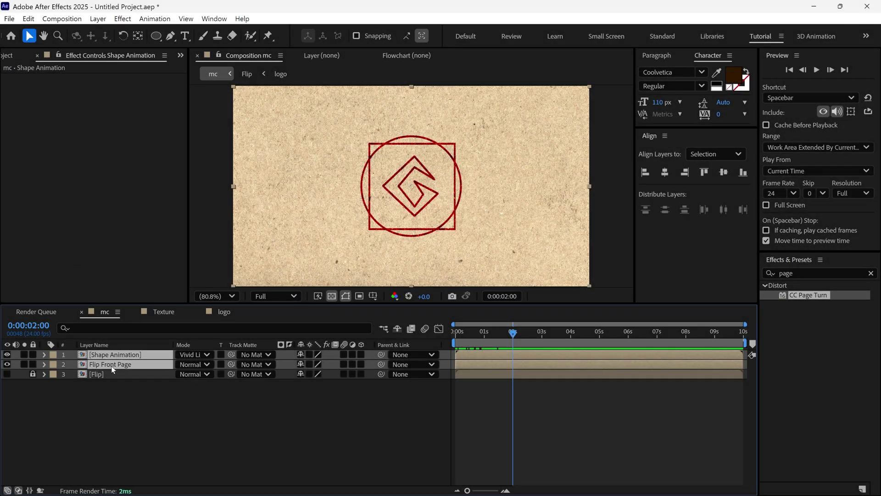
{"action": "right_click", "coordinate": [123, 359]}
{"action": "left_click", "coordinate": [168, 290]}
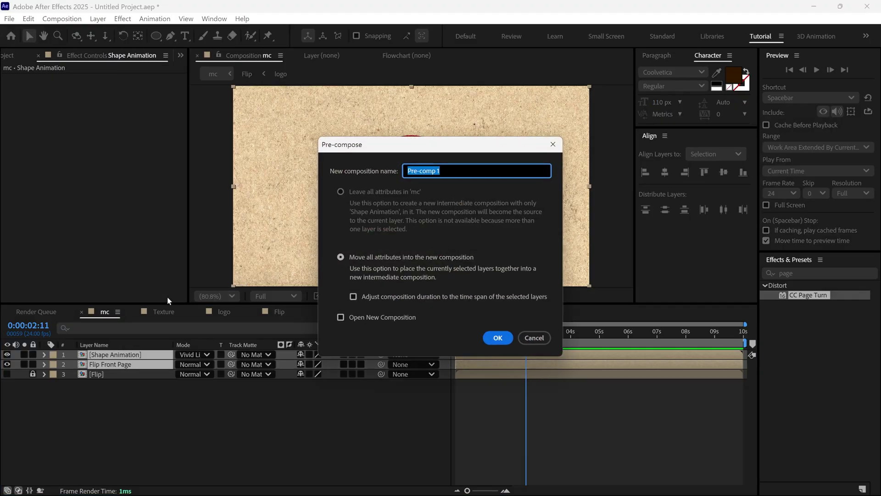
{"action": "type", "text": "front page"}
{"action": "left_click", "coordinate": [497, 339]}
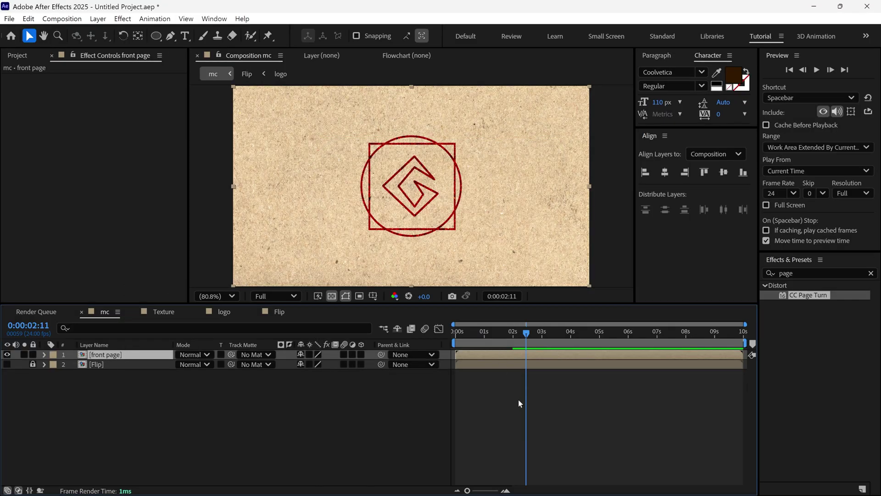
Apply CC Page Turn to the front page layer at 0:00:02:00 and pull its fold to about 974.8, 557.3.
{"action": "left_click_drag", "start_coordinate": [527, 334], "coordinate": [515, 345]}
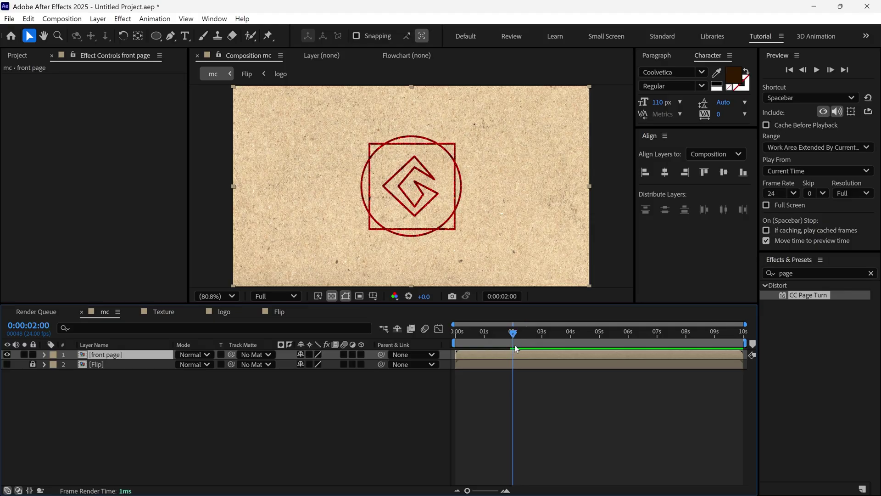
{"action": "left_click", "coordinate": [769, 273]}
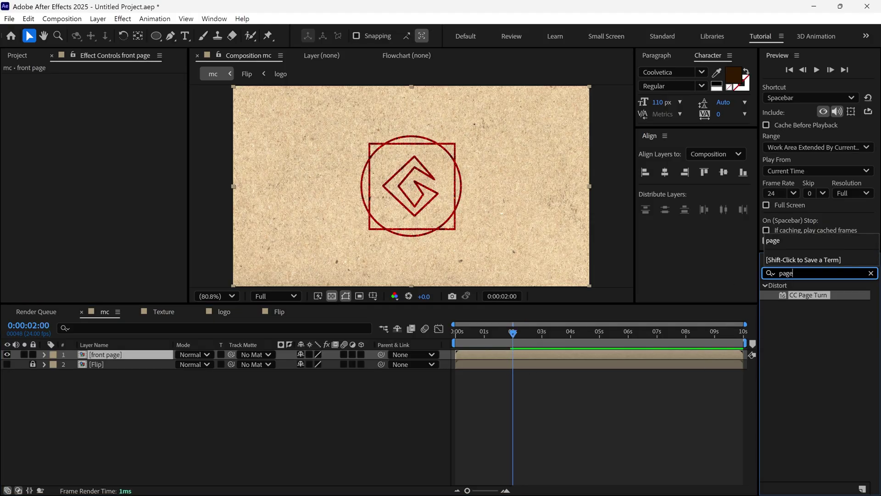
{"action": "left_click_drag", "start_coordinate": [799, 295], "coordinate": [138, 354]}
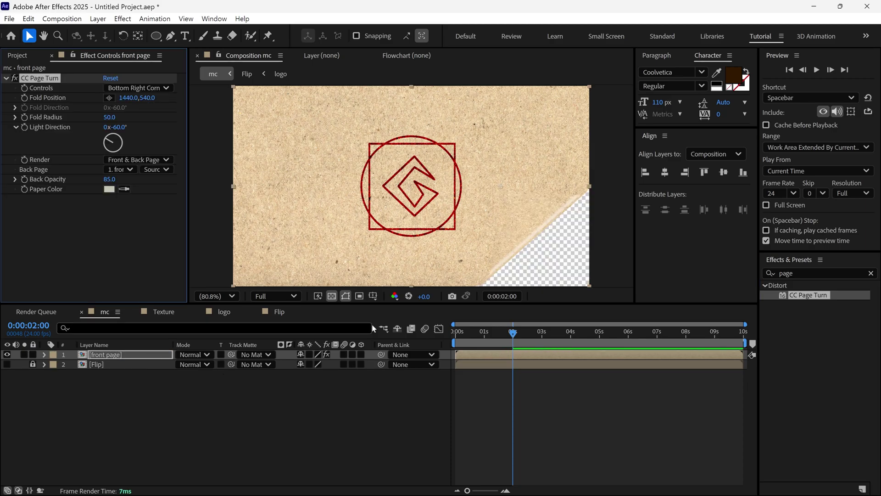
{"action": "left_click_drag", "start_coordinate": [500, 186], "coordinate": [416, 214]}
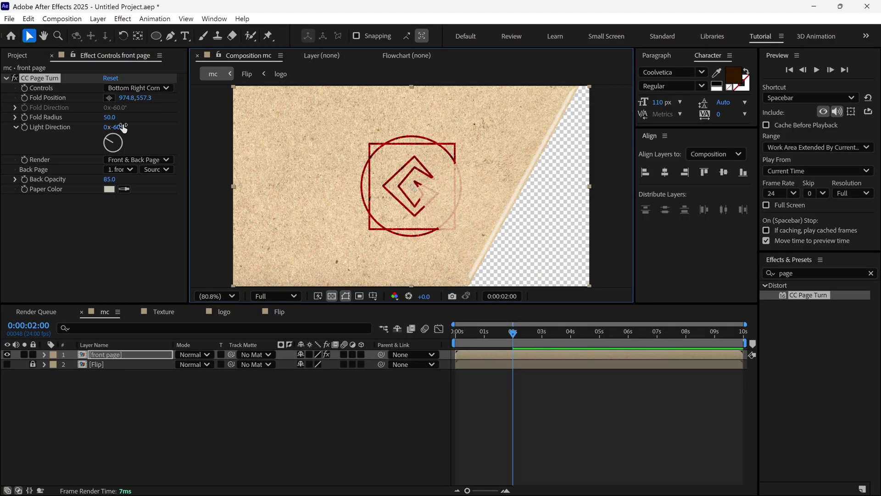
Set the page turn's Fold Radius to 320 and its Light Direction to 110°.
{"action": "left_click", "coordinate": [109, 117]}
{"action": "type", "text": "320"}
{"action": "key", "text": "Return"}
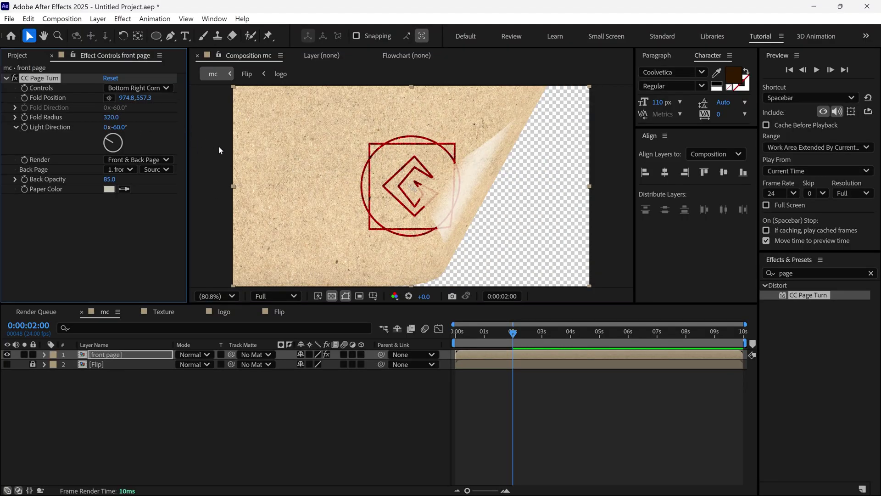
{"action": "left_click_drag", "start_coordinate": [118, 127], "coordinate": [216, 136]}
{"action": "left_click", "coordinate": [121, 127]}
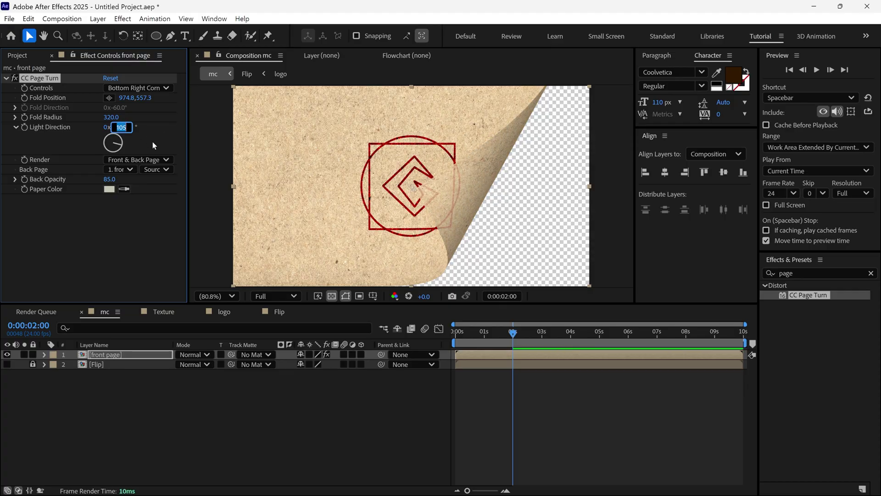
{"action": "key", "text": "Return"}
Add the Texture composition above the front page layer in mc and hide it.
{"action": "left_click", "coordinate": [18, 55]}
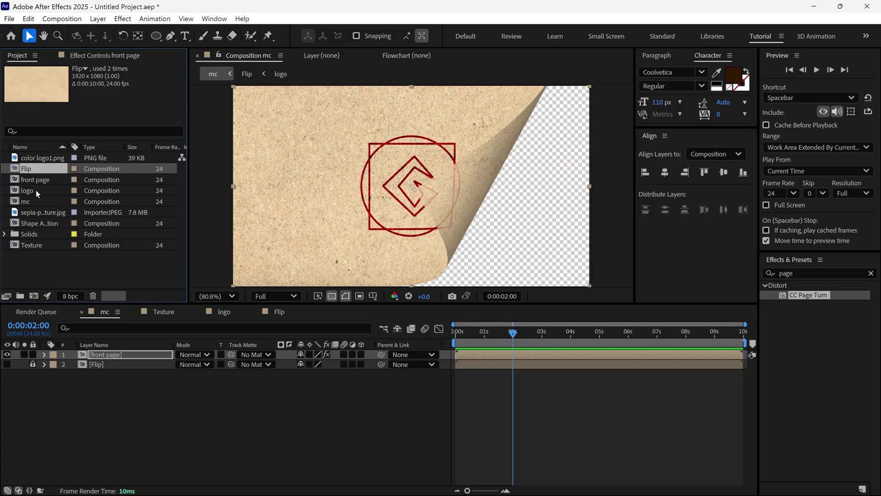
{"action": "left_click_drag", "start_coordinate": [32, 244], "coordinate": [78, 358]}
{"action": "left_click", "coordinate": [8, 354]}
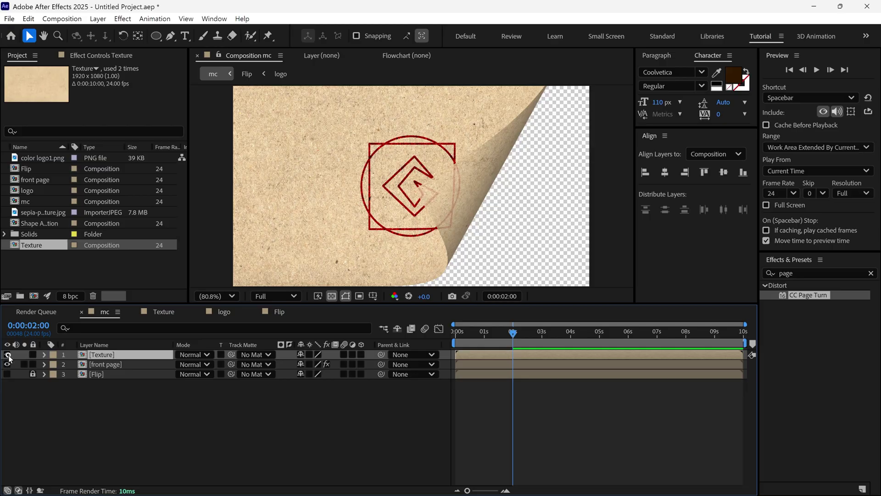
Set the front page layer's CC Page Turn Back Page to Texture and its Back Opacity to 100.
{"action": "left_click", "coordinate": [100, 366]}
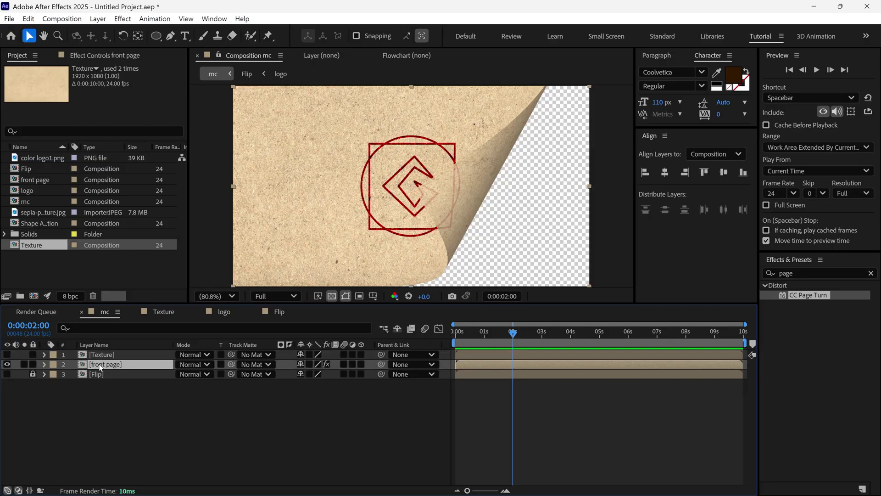
{"action": "left_click", "coordinate": [82, 57]}
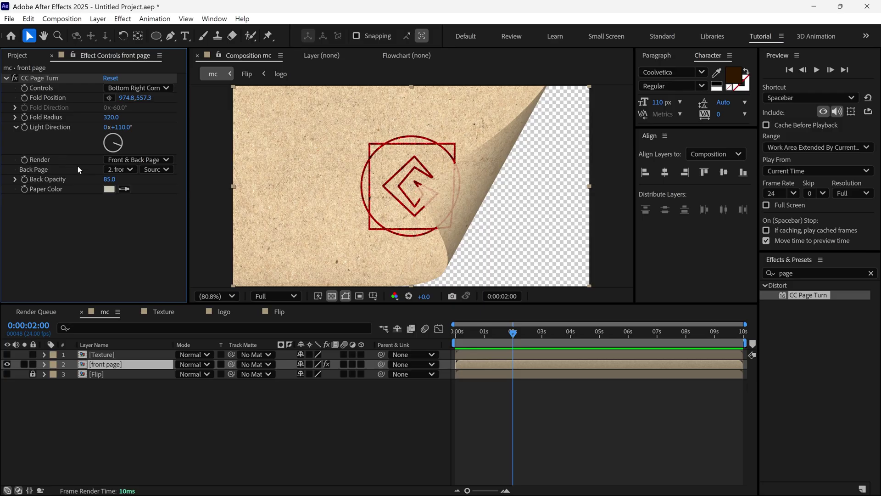
{"action": "left_click", "coordinate": [126, 171]}
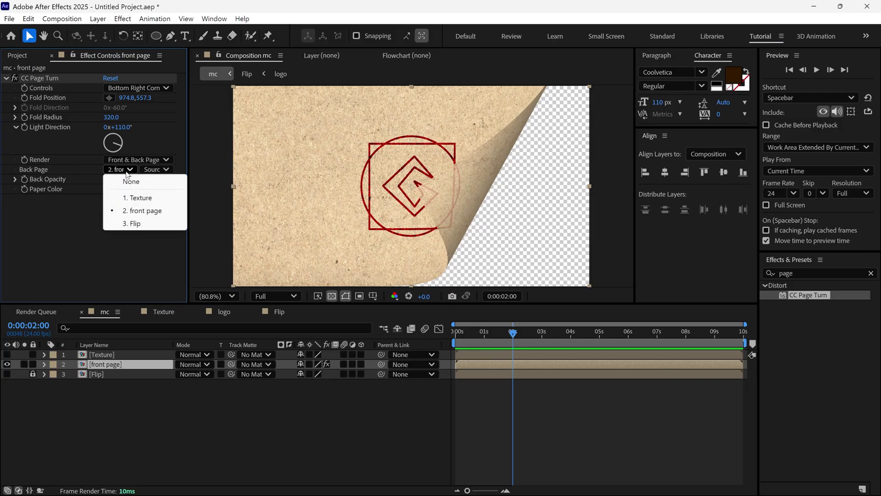
{"action": "left_click", "coordinate": [137, 198]}
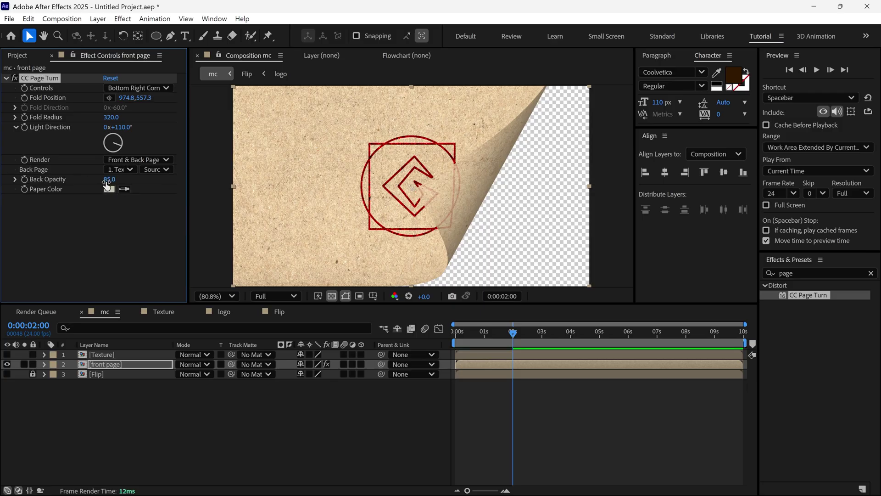
{"action": "left_click_drag", "start_coordinate": [107, 185], "coordinate": [112, 180]}
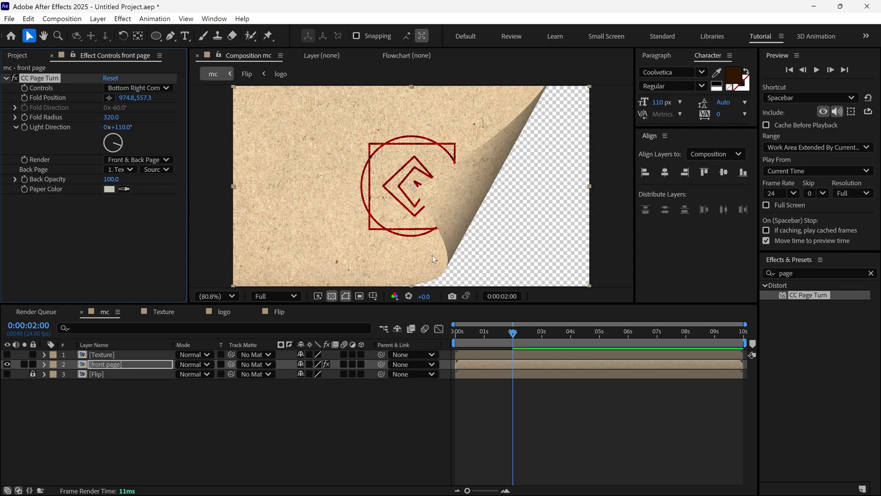
Keyframe the Fold Position from about 1885.4, 1049.7 at 0:00:02:00 to about -1446.9, -1120.8 at 0:00:04:00.
{"action": "left_click_drag", "start_coordinate": [414, 191], "coordinate": [563, 269]}
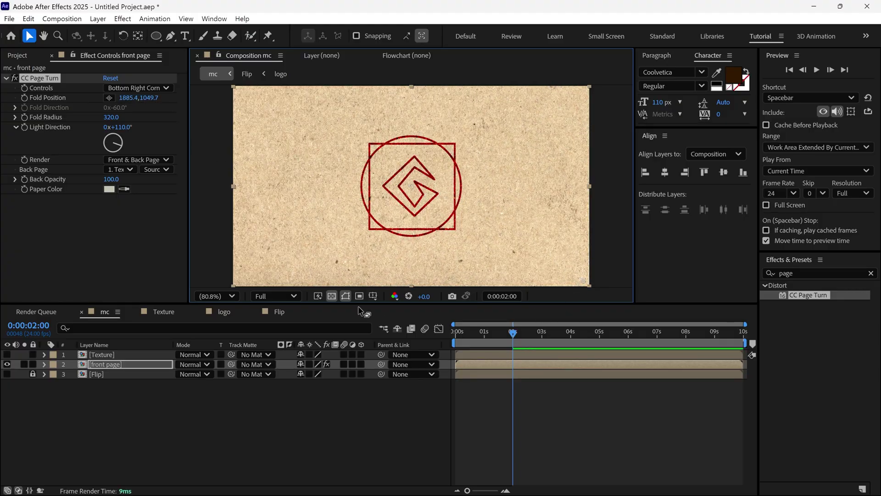
{"action": "left_click", "coordinate": [24, 97]}
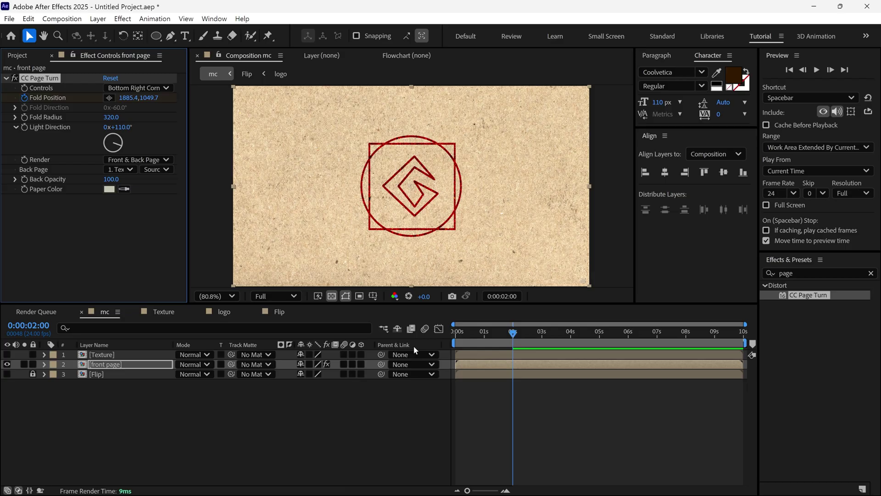
{"action": "left_click_drag", "start_coordinate": [513, 332], "coordinate": [573, 342]}
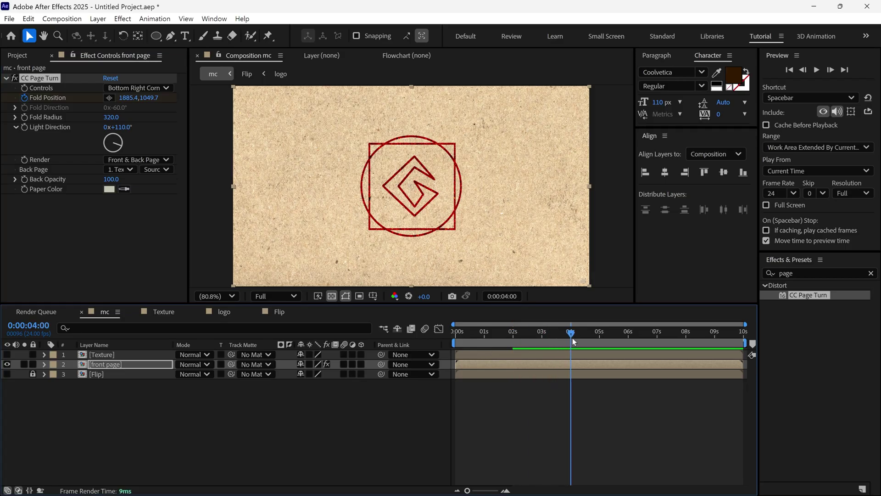
{"action": "left_click_drag", "start_coordinate": [585, 285], "coordinate": [1, 1]}
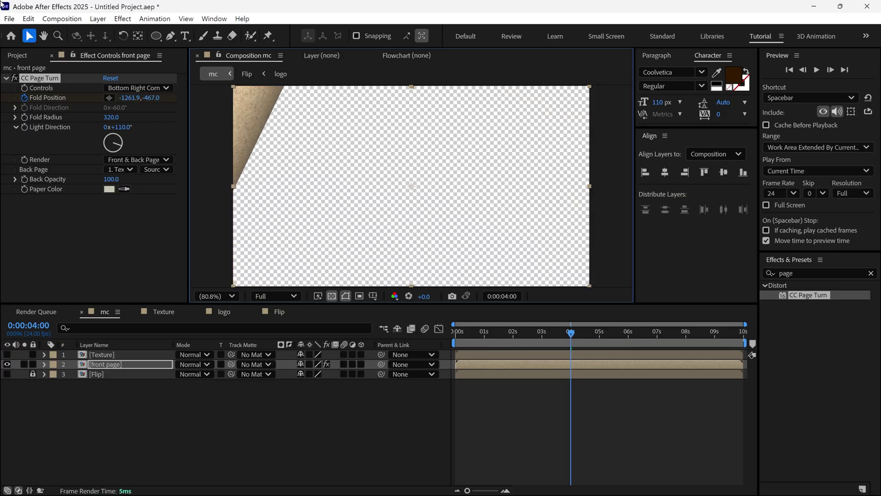
{"action": "left_click_drag", "start_coordinate": [135, 103], "coordinate": [80, 99]}
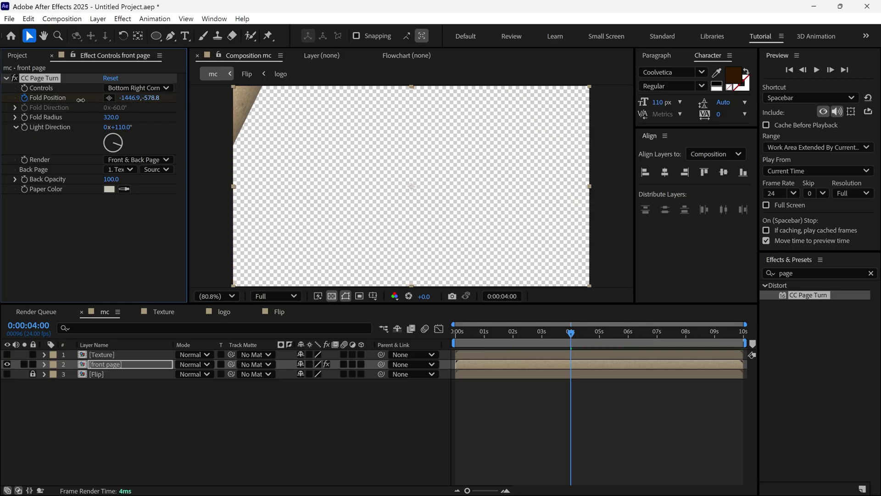
{"action": "left_click_drag", "start_coordinate": [142, 100], "coordinate": [104, 100]}
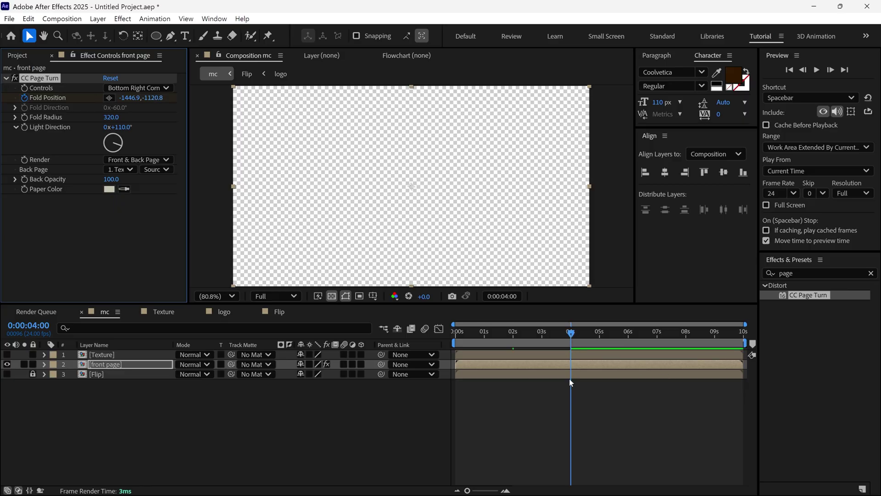
Show the front page layer's keyframed properties and preview the page turn from just before 0:00:02:00.
{"action": "key", "text": "u"}
{"action": "left_click_drag", "start_coordinate": [570, 331], "coordinate": [508, 345]}
{"action": "key", "text": "space"}
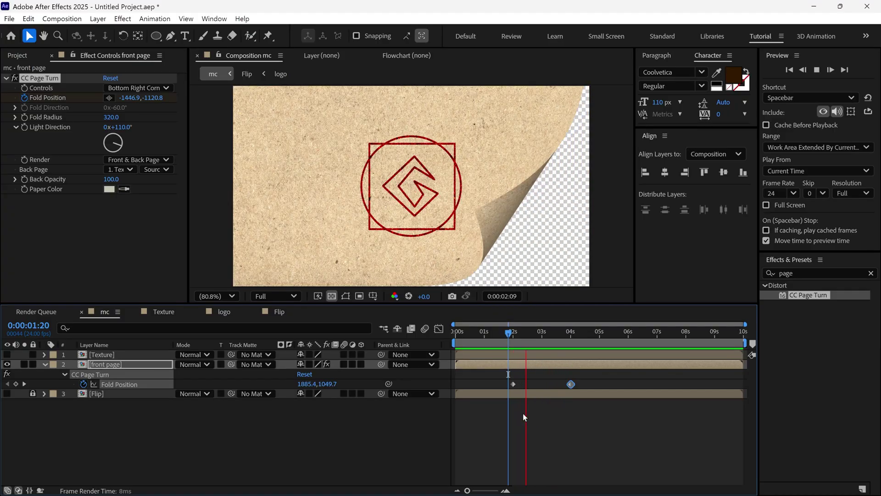
{"action": "key", "text": "space"}
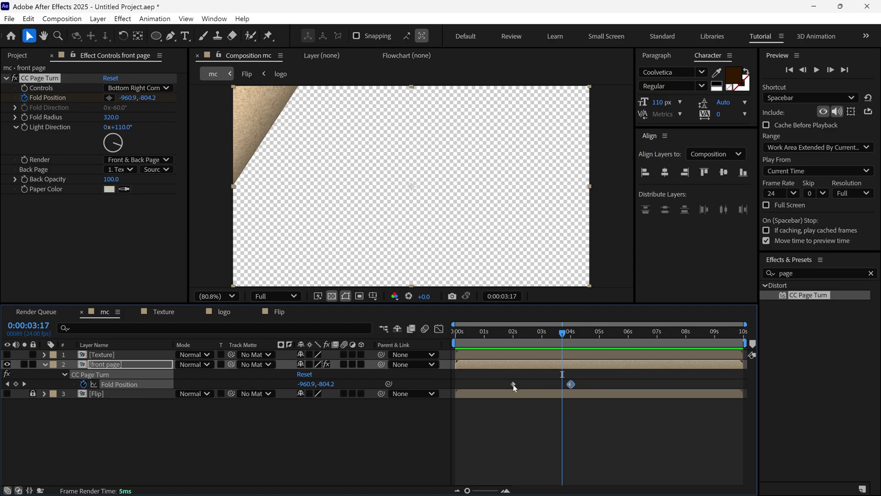
Move the front page's first Fold Position keyframe earlier to about 1.5 seconds and preview the page turn from the start.
{"action": "left_click_drag", "start_coordinate": [513, 384], "coordinate": [500, 384]}
{"action": "left_click", "coordinate": [491, 332]}
{"action": "left_click_drag", "start_coordinate": [491, 333], "coordinate": [455, 333]}
{"action": "key", "text": "space"}
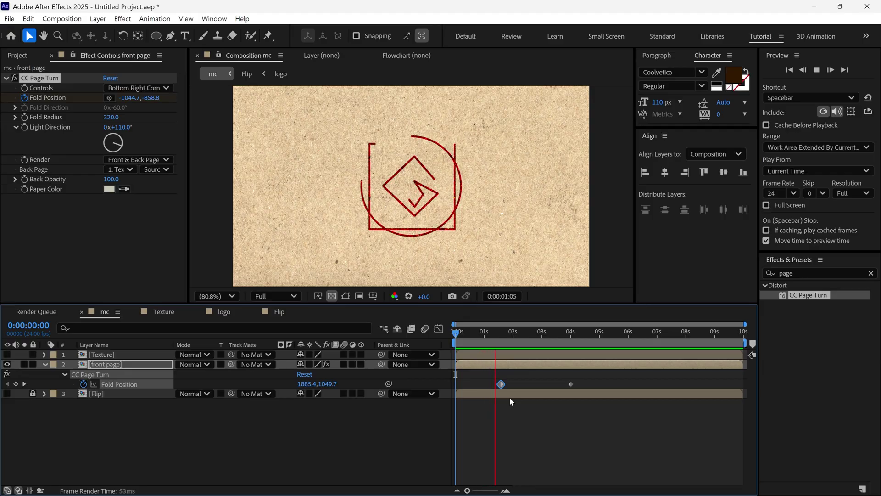
{"action": "key", "text": "space"}
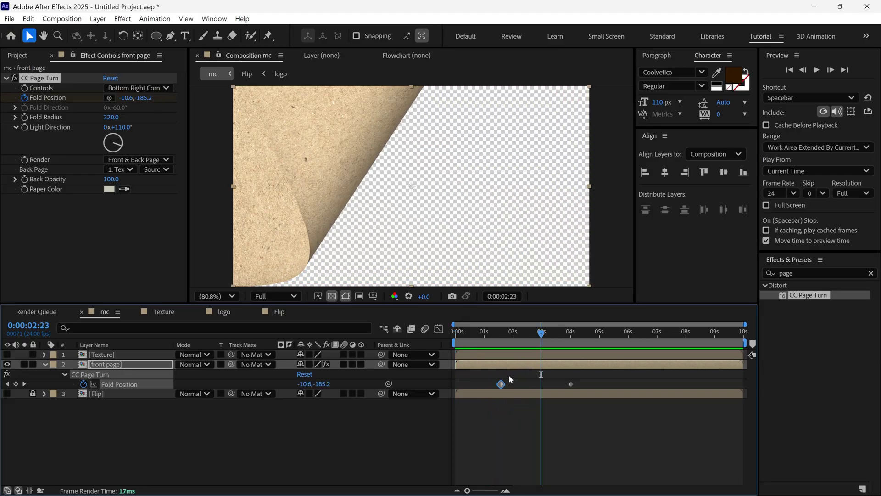
Apply Easy Ease to the first Fold Position keyframe, bring the last keyframe to about 3.5 seconds and preview the turn.
{"action": "right_click", "coordinate": [500, 383]}
{"action": "mouse_move", "coordinate": [550, 376]}
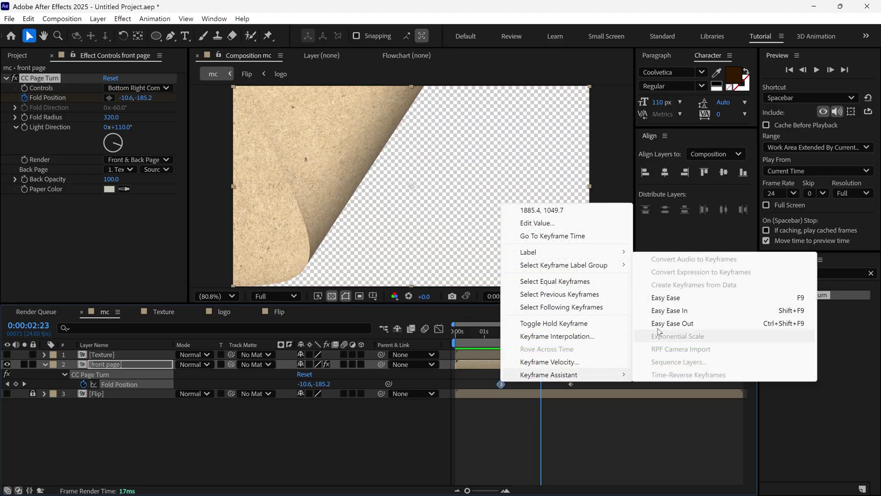
{"action": "left_click", "coordinate": [665, 295]}
{"action": "left_click_drag", "start_coordinate": [541, 338], "coordinate": [500, 337]}
{"action": "key", "text": "Home"}
{"action": "key", "text": "space"}
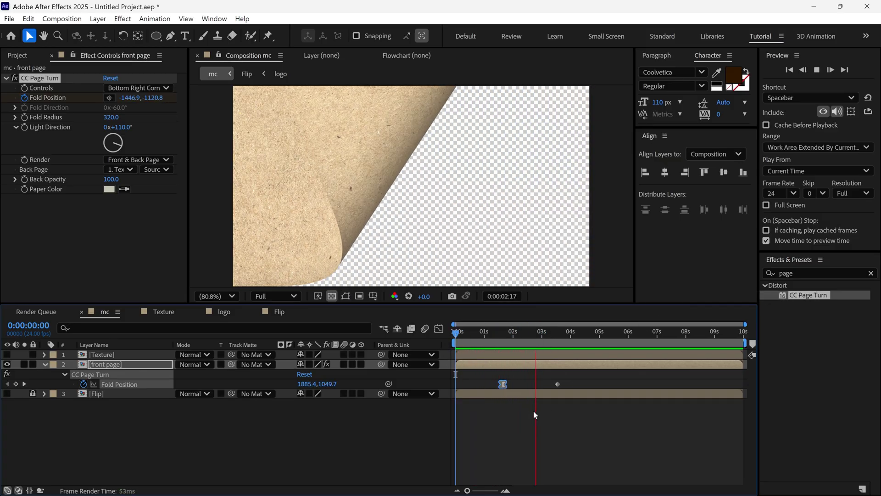
{"action": "key", "text": "space"}
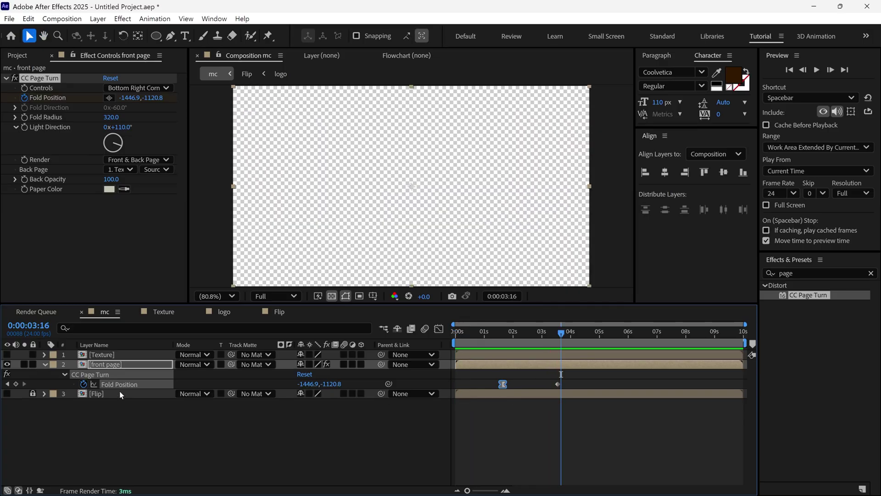
Add the Flip composition to mc directly below the front page layer and give it a yellow label.
{"action": "left_click", "coordinate": [45, 364]}
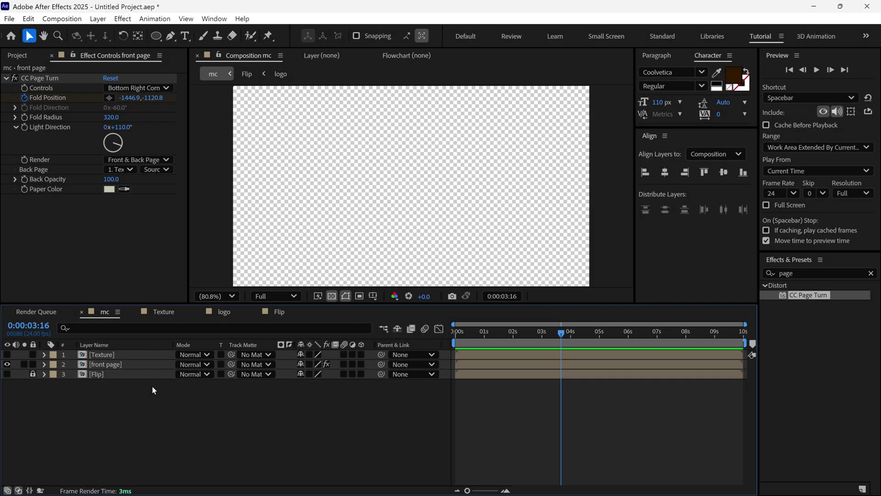
{"action": "left_click", "coordinate": [23, 58]}
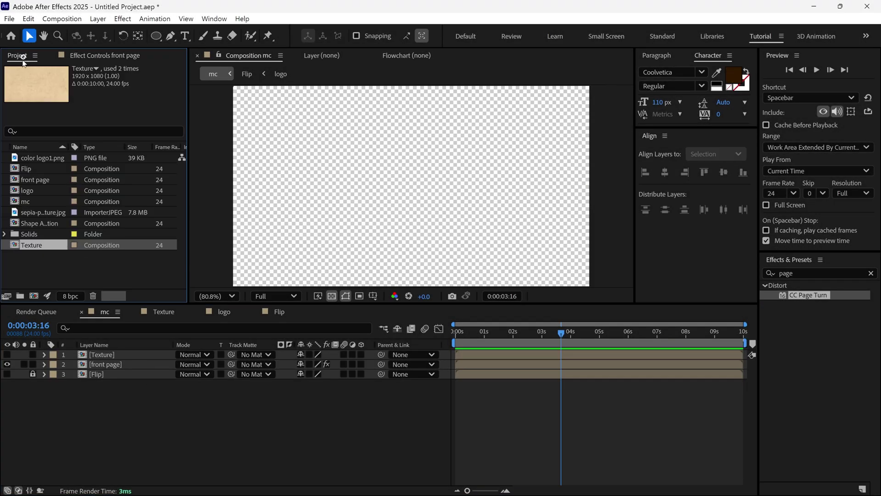
{"action": "left_click", "coordinate": [53, 169]}
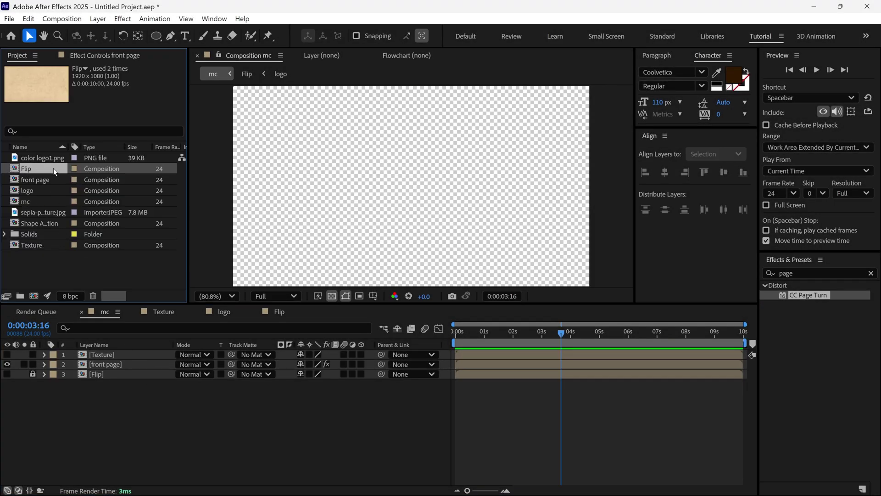
{"action": "left_click_drag", "start_coordinate": [95, 346], "coordinate": [97, 371]}
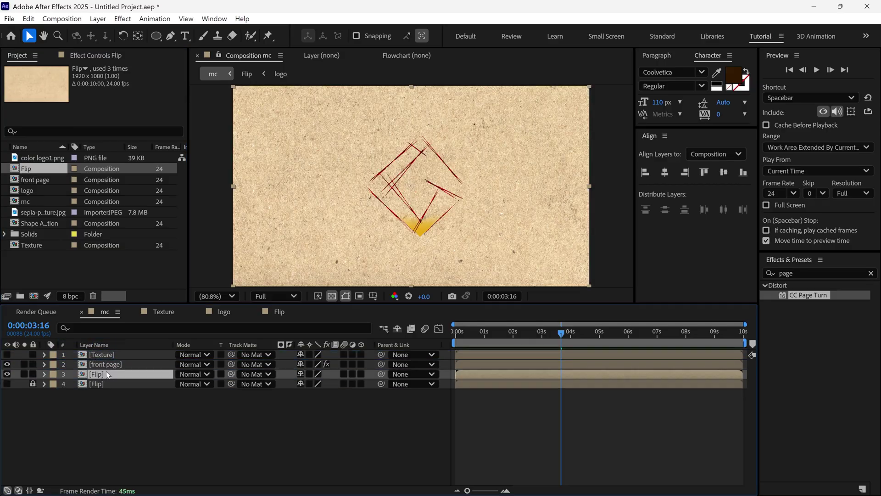
{"action": "left_click", "coordinate": [53, 374]}
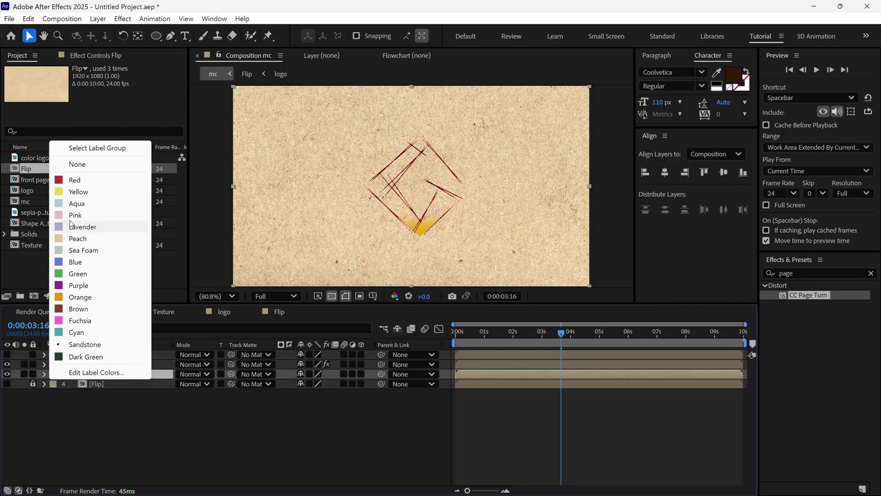
{"action": "left_click", "coordinate": [78, 192]}
Solo the yellow Flip layer and rename it Flip 1.
{"action": "mouse_move", "coordinate": [561, 332]}
{"action": "left_mouse_down"}
{"action": "mouse_move", "coordinate": [456, 331]}
{"action": "mouse_move", "coordinate": [505, 337]}
{"action": "mouse_move", "coordinate": [456, 338]}
{"action": "mouse_move", "coordinate": [479, 343]}
{"action": "left_mouse_up"}
{"action": "left_click", "coordinate": [24, 374]}
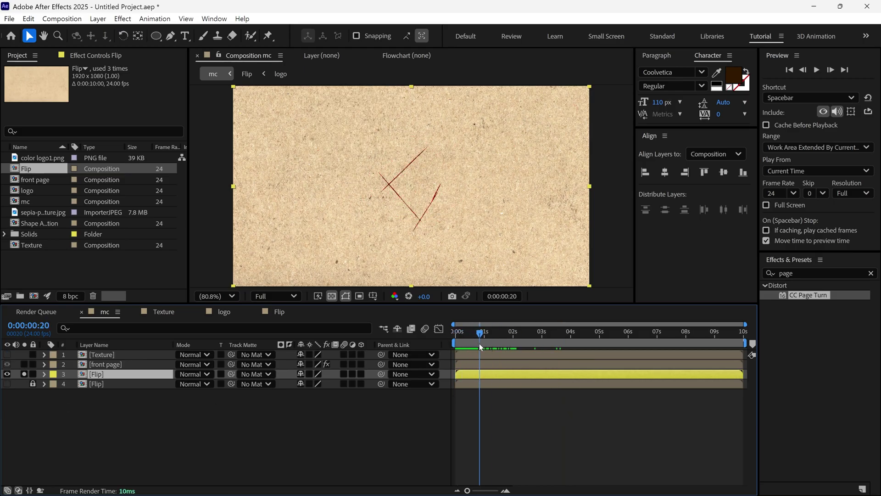
{"action": "key", "text": "Return"}
{"action": "type", "text": "1"}
{"action": "key", "text": "Return"}
Split Flip 1 at 0:00:00:20, place the later part beneath it and apply Freeze Frame to Flip 1.
{"action": "key", "text": "ctrl+shift+d"}
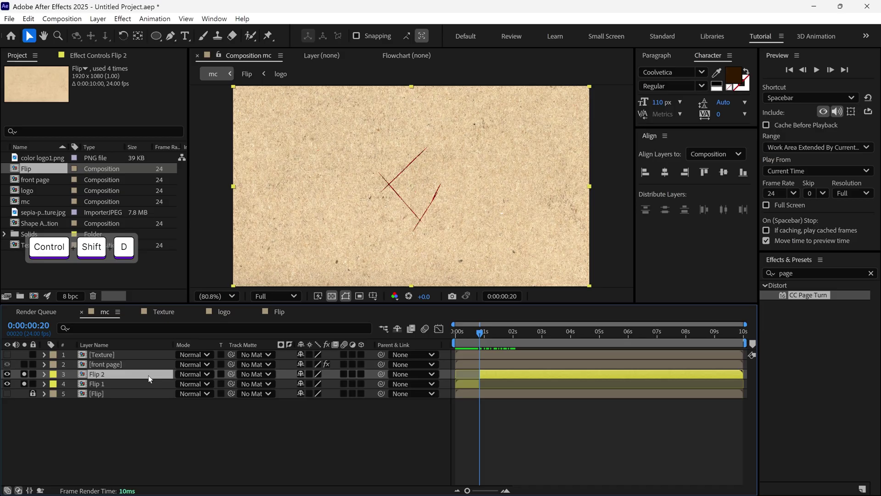
{"action": "left_click_drag", "start_coordinate": [107, 377], "coordinate": [106, 385]}
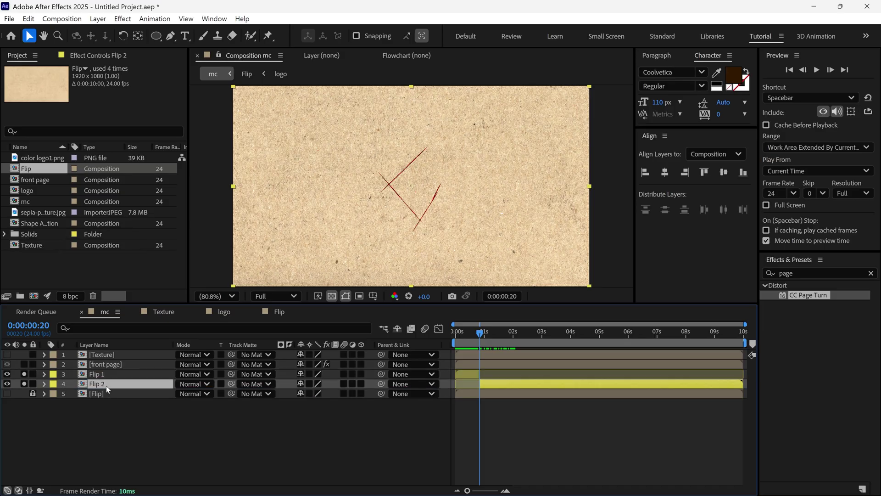
{"action": "left_click", "coordinate": [468, 373]}
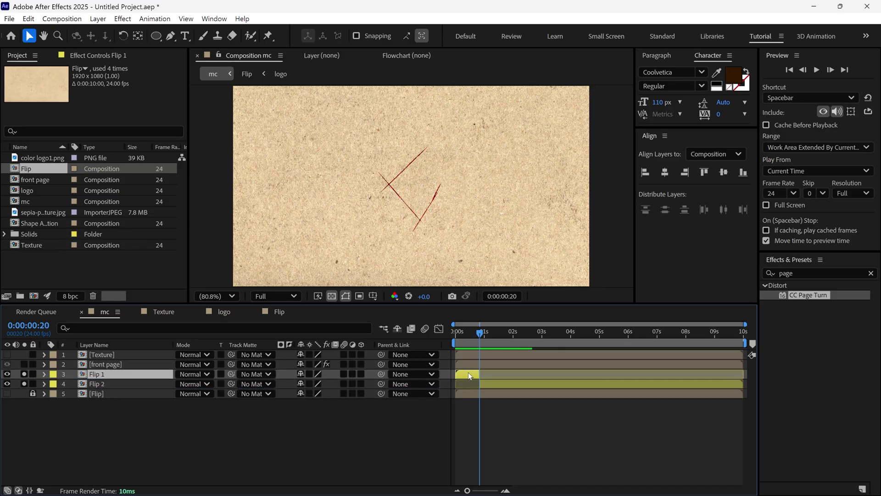
{"action": "right_click", "coordinate": [468, 372]}
{"action": "mouse_move", "coordinate": [495, 95]}
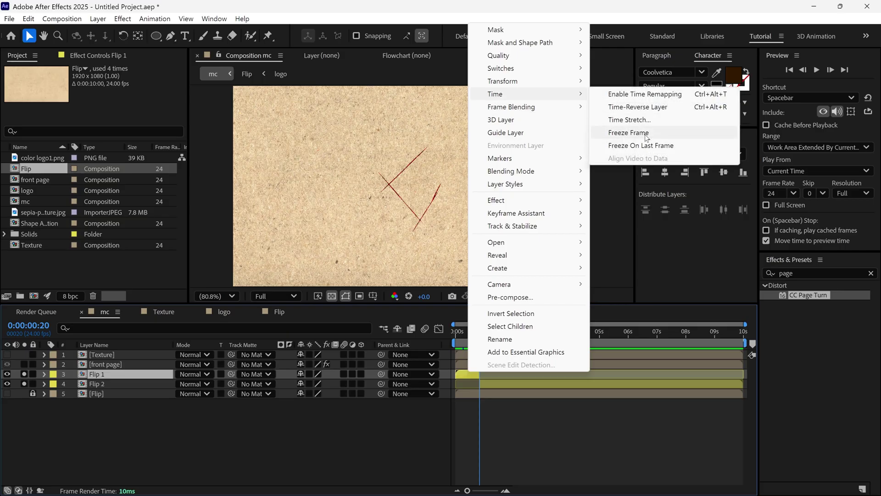
{"action": "left_click", "coordinate": [628, 133]}
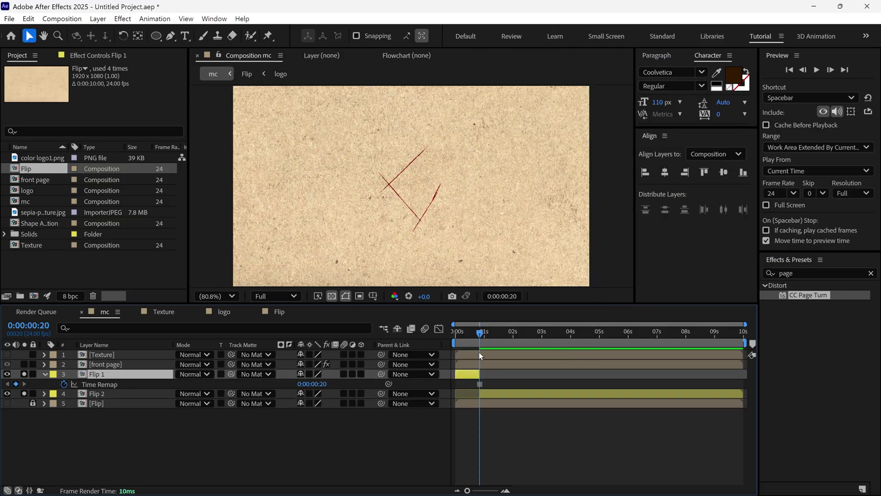
Split Flip 2 at 0:00:01:21, place Flip 3 beneath it and apply Freeze Frame to Flip 2.
{"action": "left_click_drag", "start_coordinate": [481, 335], "coordinate": [509, 332]}
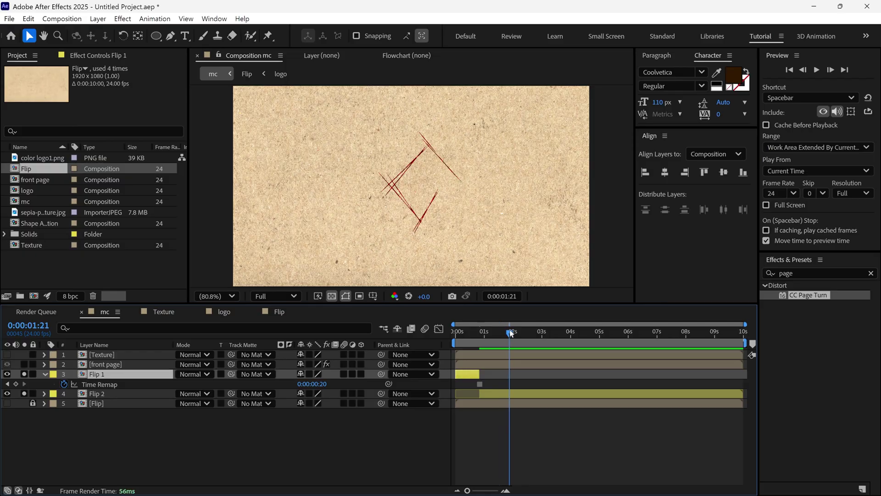
{"action": "left_click", "coordinate": [500, 396]}
{"action": "key", "text": "ctrl+shift+d"}
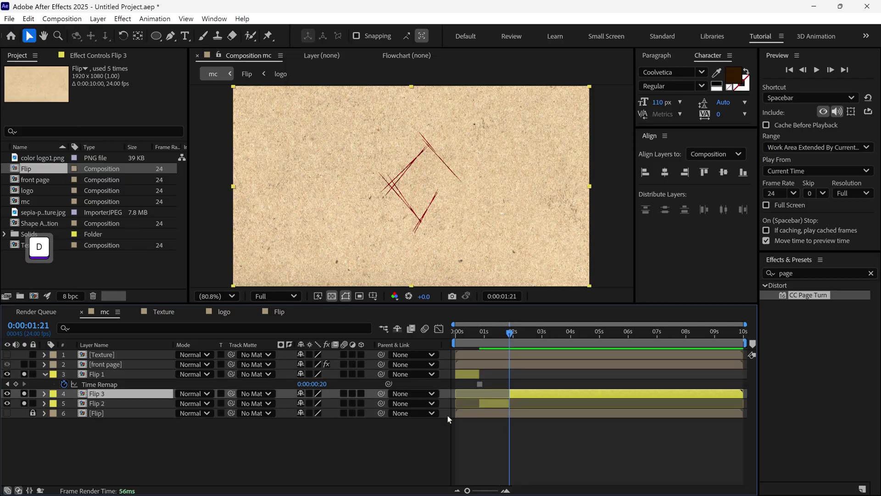
{"action": "left_click_drag", "start_coordinate": [101, 395], "coordinate": [104, 410]}
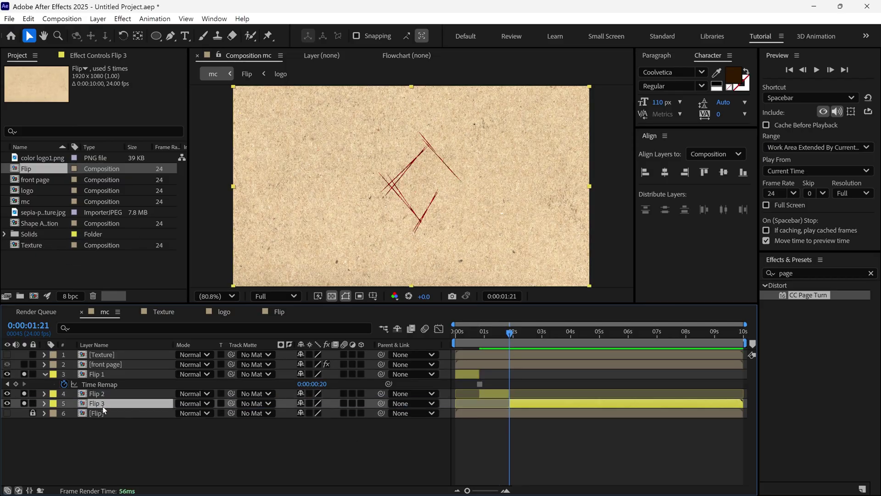
{"action": "left_click", "coordinate": [496, 396]}
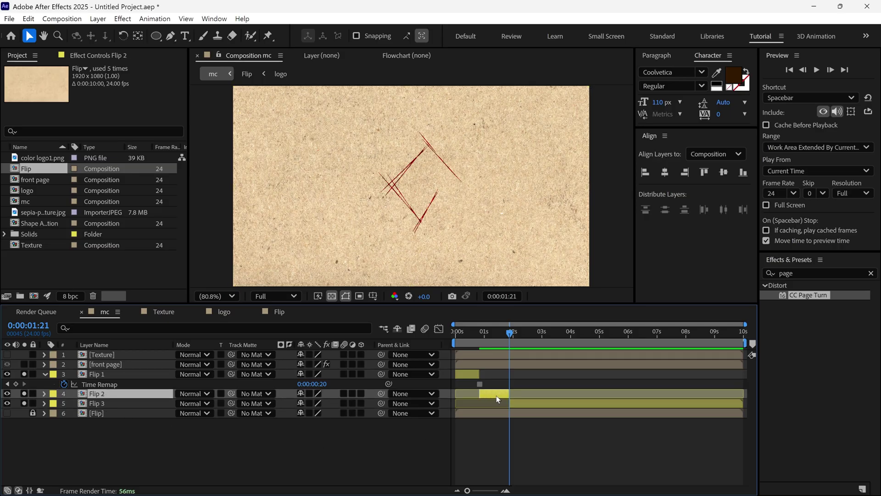
{"action": "right_click", "coordinate": [496, 395]}
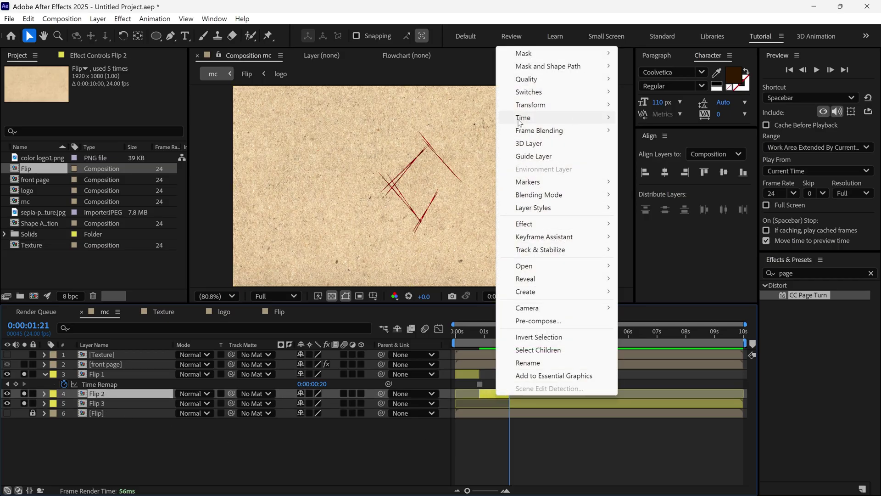
{"action": "mouse_move", "coordinate": [520, 122]}
{"action": "left_click", "coordinate": [642, 156]}
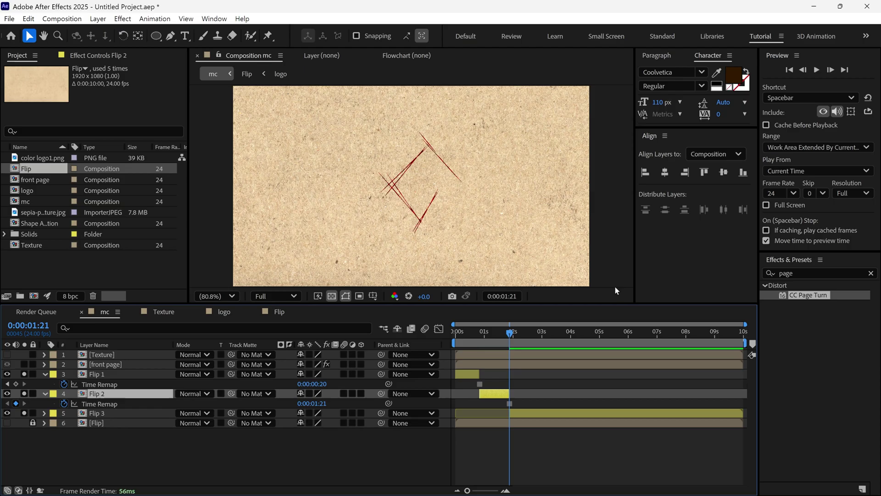
Split Flip 3 at 0:00:03:06 with Flip 4 beneath it and apply Freeze Frame to Flip 3.
{"action": "left_click", "coordinate": [532, 411]}
{"action": "key", "text": "ctrl+shift+d"}
{"action": "right_click", "coordinate": [538, 413]}
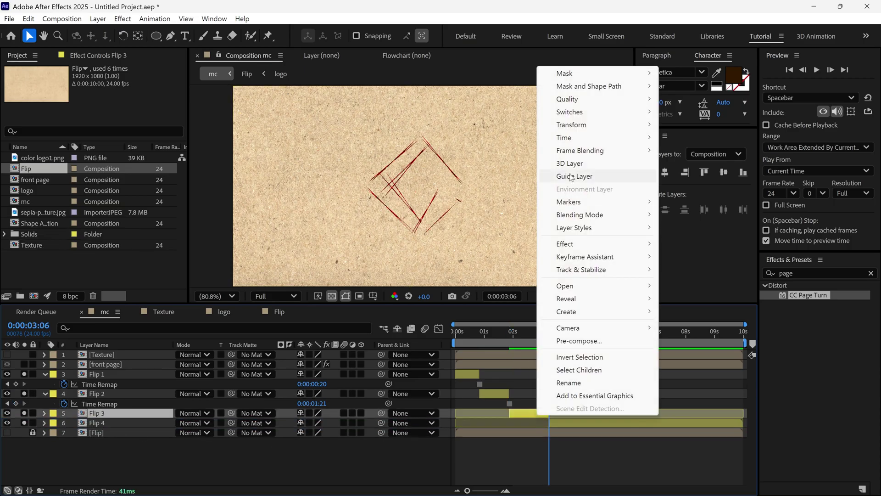
{"action": "mouse_move", "coordinate": [564, 137]}
{"action": "left_click", "coordinate": [688, 176]}
Split Flip 4 at 0:00:04:02 with Flip 5 beneath it and apply Freeze Frame to Flip 4.
{"action": "left_click_drag", "start_coordinate": [549, 332], "coordinate": [626, 332]}
{"action": "left_click", "coordinate": [571, 431]}
{"action": "key", "text": "ctrl+shift+d"}
{"action": "right_click", "coordinate": [558, 441]}
{"action": "mouse_move", "coordinate": [585, 166]}
{"action": "left_click", "coordinate": [709, 204]}
Split Flip 5 at 0:00:05:02, move Flip 6 beneath it and apply Freeze Frame to Flip 5.
{"action": "left_click", "coordinate": [593, 452]}
{"action": "key", "text": "ctrl+shift+d"}
{"action": "key", "text": "ctrl+["}
{"action": "right_click", "coordinate": [582, 453]}
{"action": "mouse_move", "coordinate": [625, 176]}
{"action": "left_click", "coordinate": [722, 204]}
Split Flip 6 at 0:00:05:22, freeze its frame and delete the leftover Flip 7 layer.
{"action": "left_click", "coordinate": [136, 469]}
{"action": "key", "text": "ctrl+shift+d"}
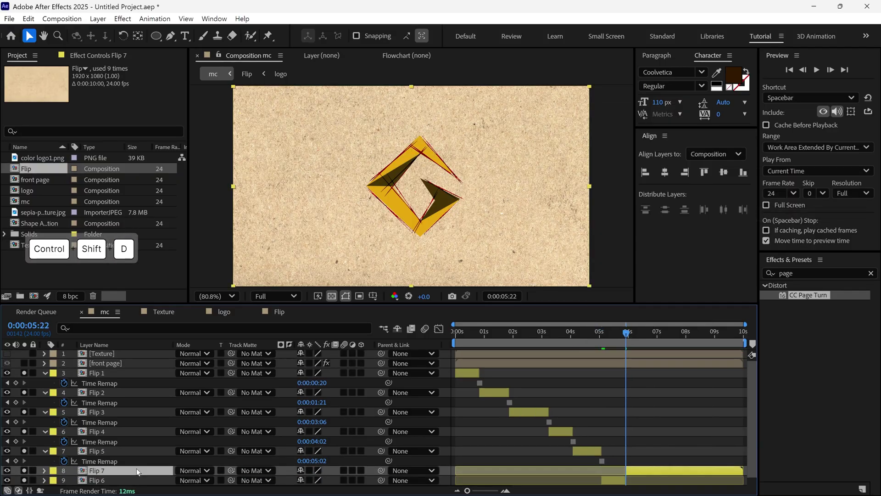
{"action": "key", "text": "ctrl+["}
{"action": "right_click", "coordinate": [615, 470]}
{"action": "left_click", "coordinate": [607, 370]}
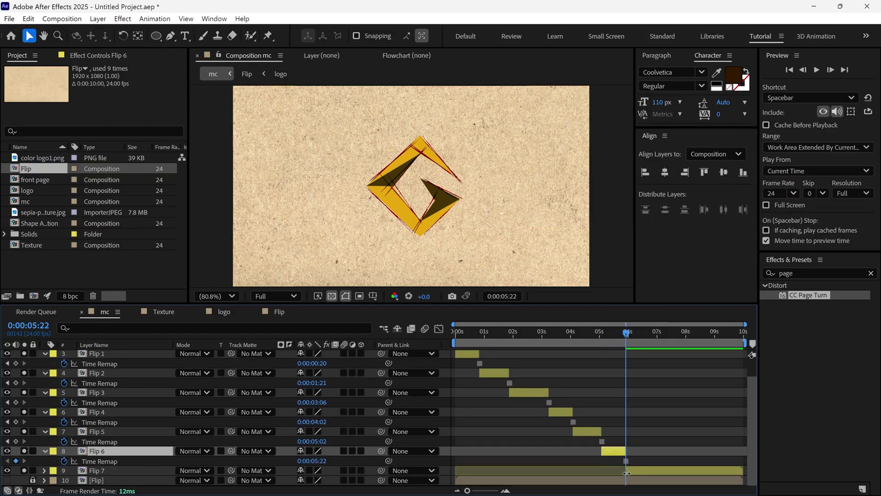
{"action": "left_click", "coordinate": [118, 473]}
{"action": "key", "text": "Delete"}
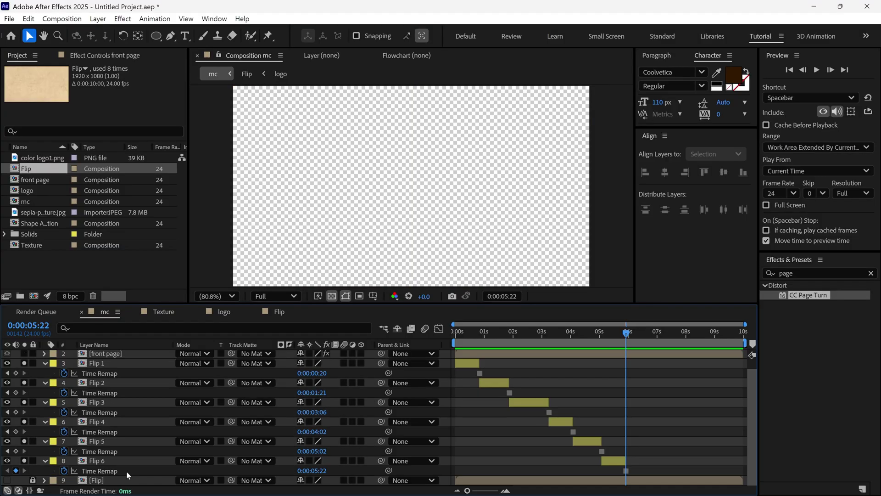
Preview the sequence of frozen Flip layers from the start of mc.
{"action": "left_click_drag", "start_coordinate": [625, 337], "coordinate": [455, 342]}
{"action": "key", "text": "space"}
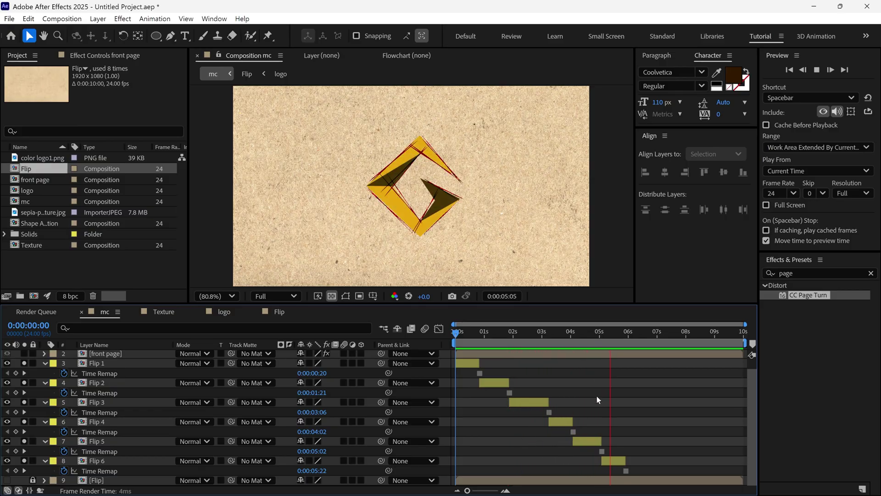
{"action": "mouse_move", "coordinate": [612, 340]}
{"action": "left_mouse_down"}
{"action": "mouse_move", "coordinate": [463, 343]}
{"action": "mouse_move", "coordinate": [632, 346]}
{"action": "mouse_move", "coordinate": [454, 362]}
{"action": "mouse_move", "coordinate": [581, 373]}
{"action": "left_mouse_up"}
Collapse the properties of Flip 1 to Flip 6, shift these layers later as a group and turn off their solo.
{"action": "left_click", "coordinate": [113, 366]}
{"action": "left_click", "coordinate": [96, 460], "text": "shift"}
{"action": "key", "text": "u"}
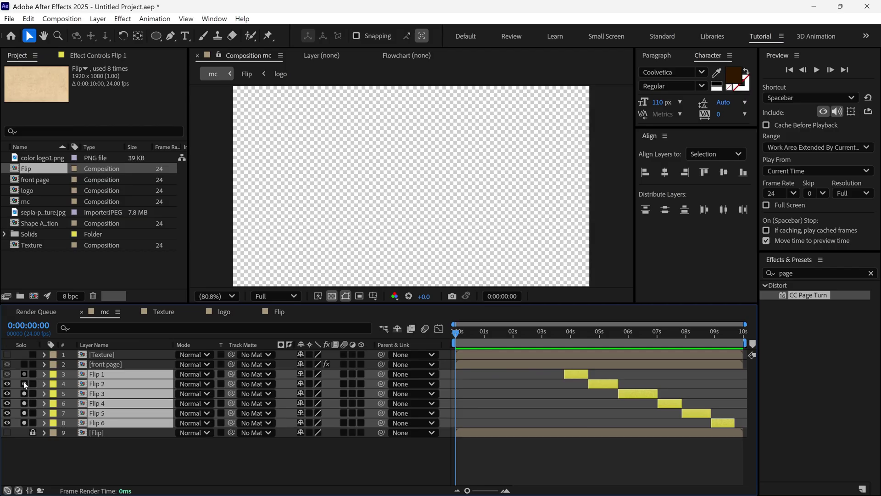
{"action": "left_click", "coordinate": [24, 419]}
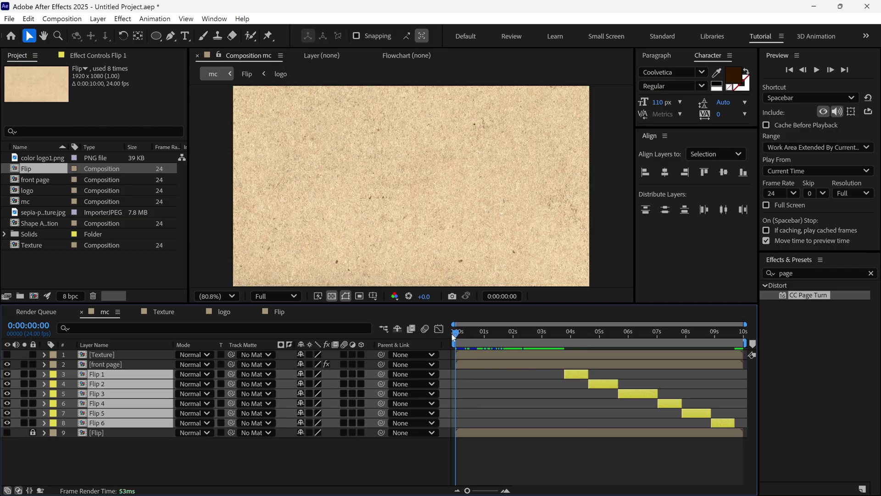
Move the six Flip layers together so Flip 1 starts at 0:00:02:13, and check the page turn over it.
{"action": "left_click_drag", "start_coordinate": [451, 334], "coordinate": [529, 341]}
{"action": "left_click_drag", "start_coordinate": [579, 378], "coordinate": [543, 374]}
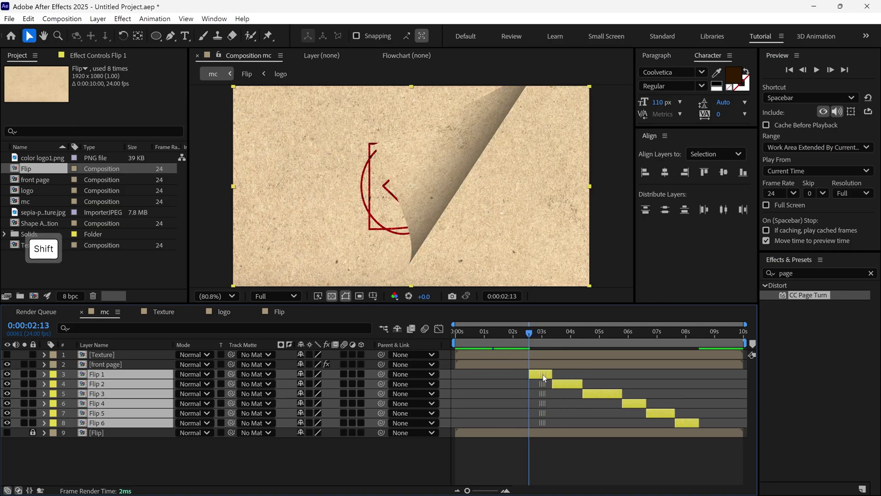
{"action": "left_click_drag", "start_coordinate": [523, 335], "coordinate": [545, 338]}
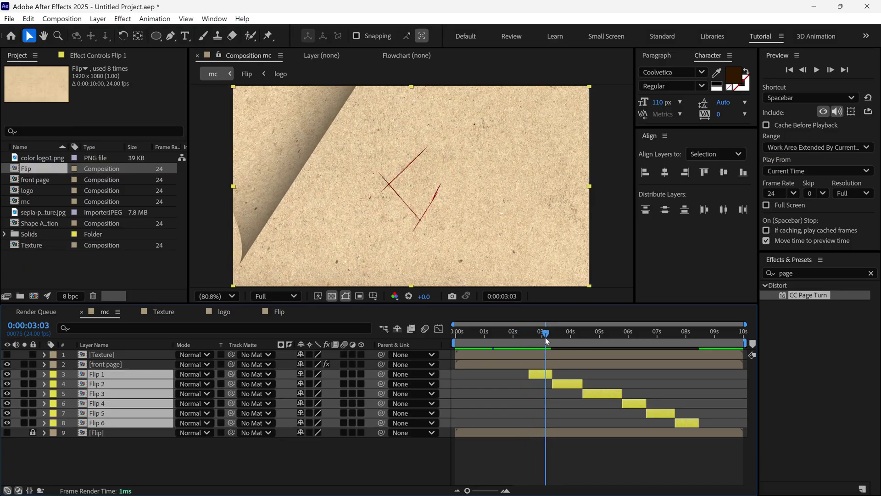
Copy the CC Page Turn effect from the front page layer to Flip 1.
{"action": "left_click", "coordinate": [361, 433]}
{"action": "left_click", "coordinate": [100, 365]}
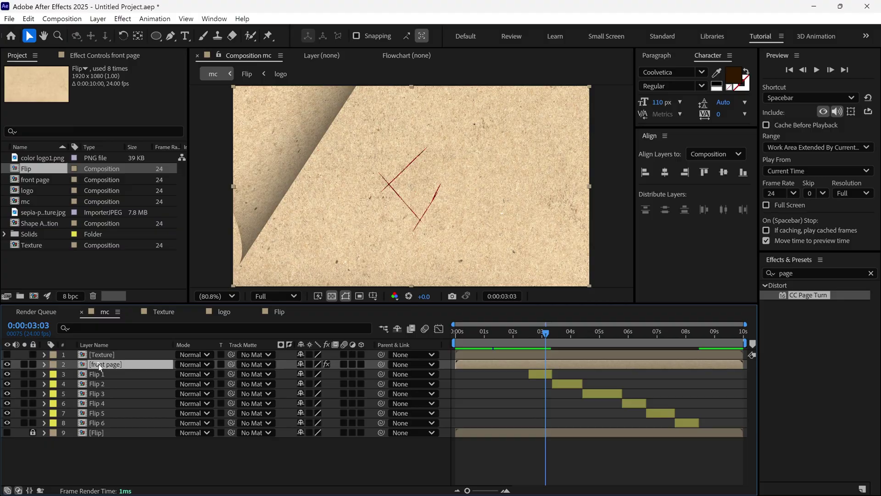
{"action": "left_click", "coordinate": [93, 54]}
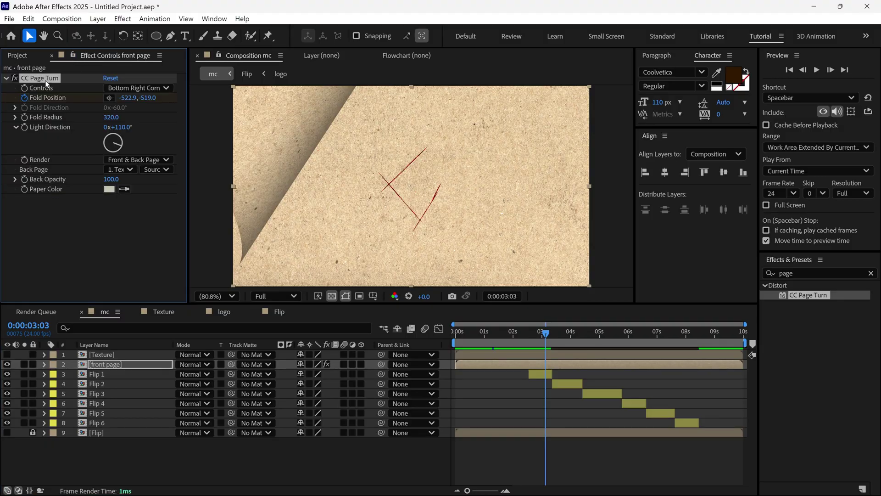
{"action": "key", "text": "ctrl+c"}
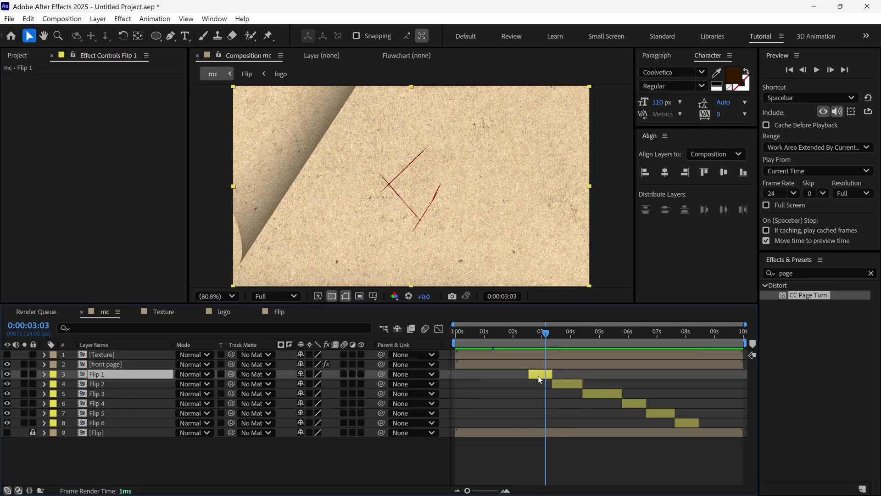
{"action": "key", "text": "ctrl+v"}
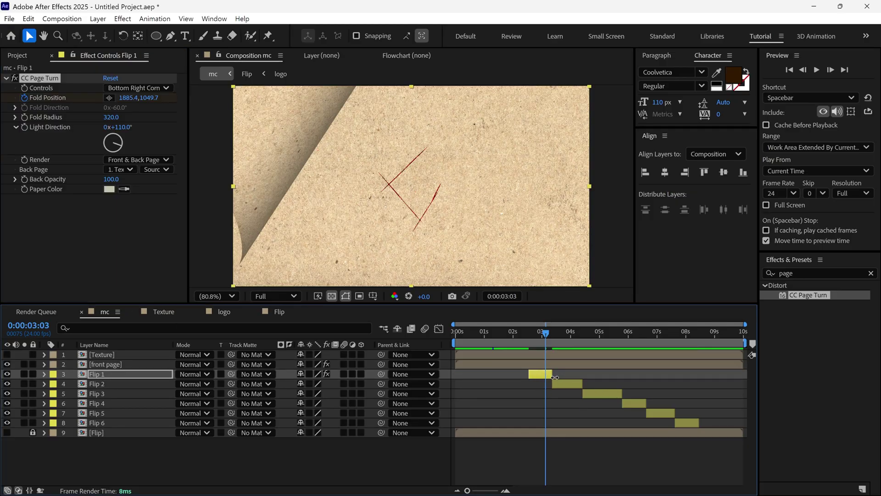
Show the animated properties of Flip 1 and extend the layer's end past its last Fold Position keyframe.
{"action": "key", "text": "u"}
{"action": "left_click_drag", "start_coordinate": [553, 373], "coordinate": [600, 373]}
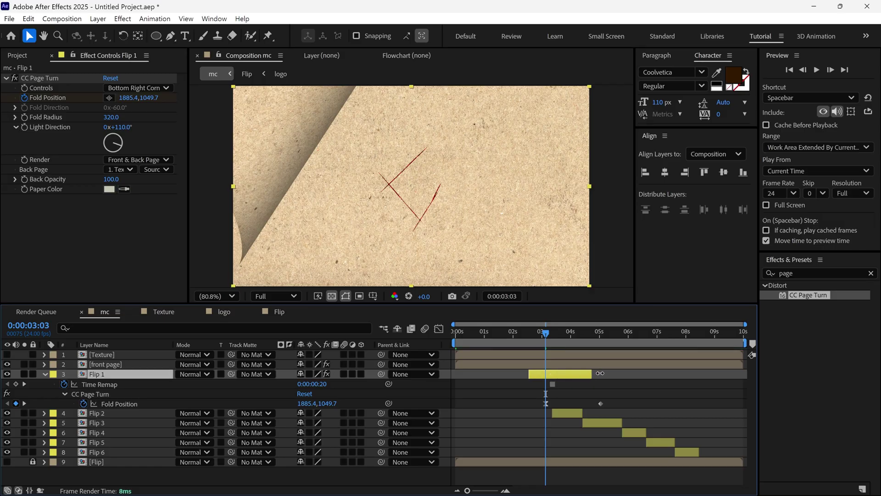
{"action": "mouse_move", "coordinate": [543, 334]}
{"action": "left_mouse_down"}
{"action": "mouse_move", "coordinate": [593, 339]}
{"action": "mouse_move", "coordinate": [545, 348]}
{"action": "left_mouse_up"}
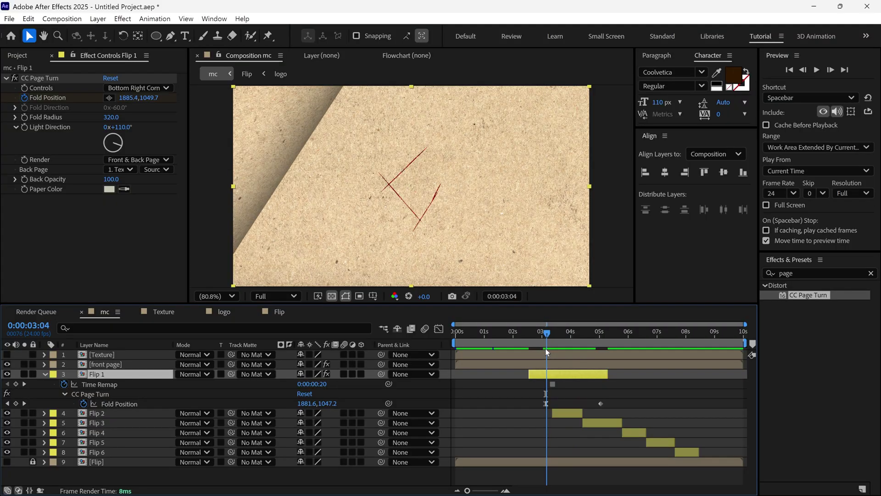
Extend Flip 1 to Flip 6 toward the end of the composition and start Flip 2 to Flip 6 at 0:00:02:13.
{"action": "left_click", "coordinate": [567, 416]}
{"action": "left_click", "coordinate": [687, 453], "text": "shift"}
{"action": "left_click_drag", "start_coordinate": [582, 413], "coordinate": [696, 412]}
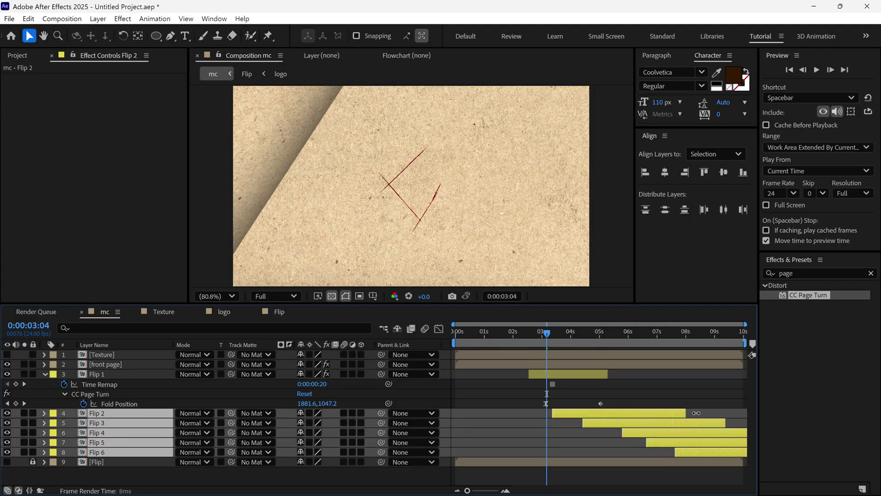
{"action": "left_click_drag", "start_coordinate": [546, 393], "coordinate": [529, 393]}
{"action": "key", "text": "alt+bracketleft"}
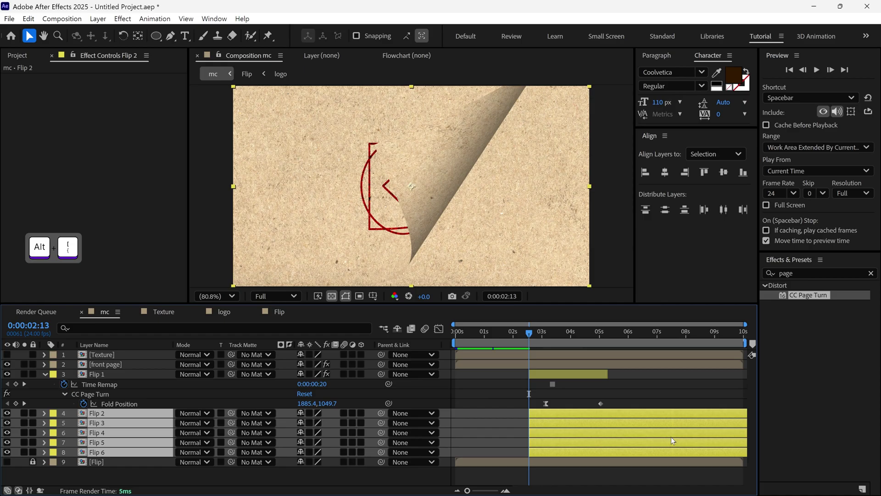
{"action": "left_click_drag", "start_coordinate": [607, 374], "coordinate": [747, 374]}
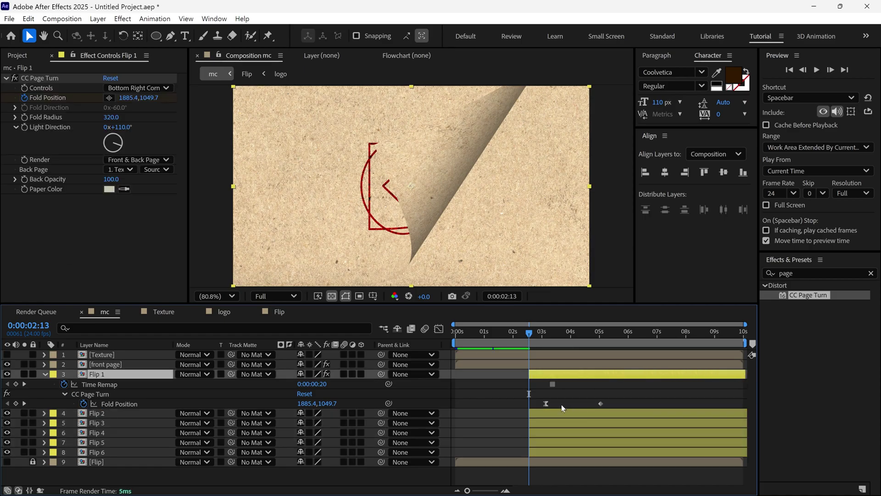
Paste the animated CC Page Turn effect onto Flip 2 at 0:00:03:17 and onto Flip 3 at 0:00:04:20.
{"action": "left_click_drag", "start_coordinate": [530, 335], "coordinate": [563, 336]}
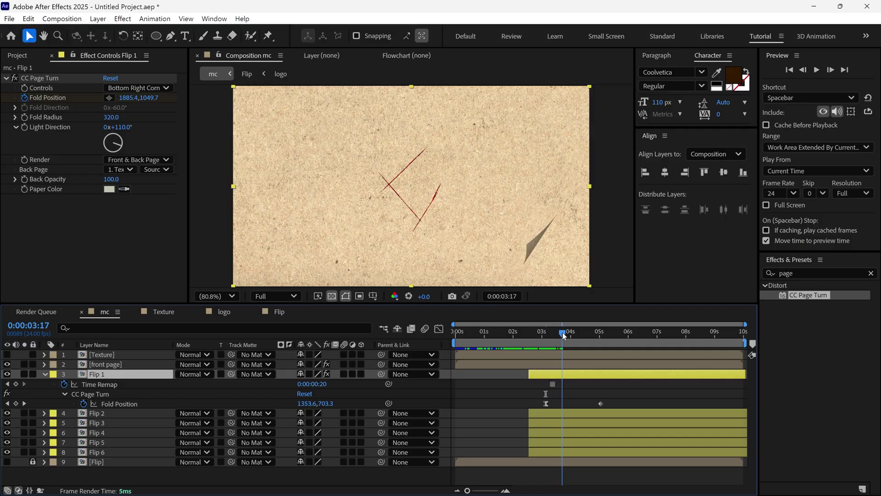
{"action": "left_click", "coordinate": [570, 413]}
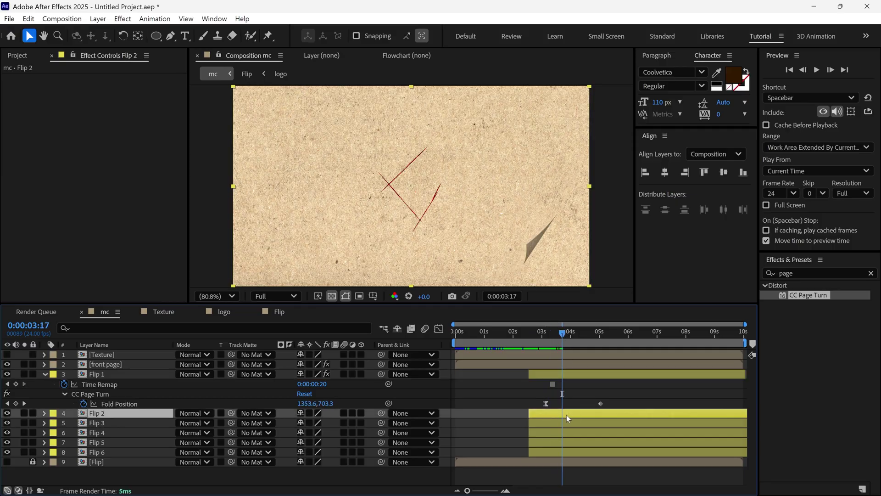
{"action": "key", "text": "ctrl"}
{"action": "key", "text": "ctrl+v"}
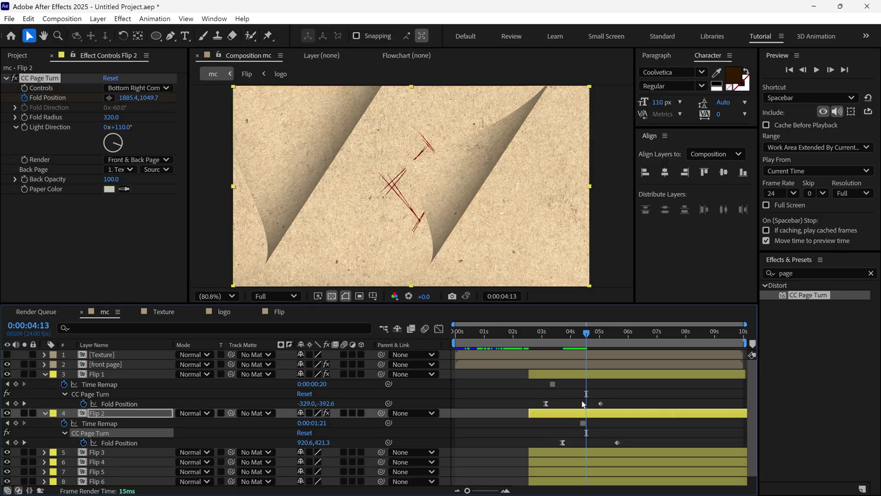
{"action": "left_click", "coordinate": [595, 333]}
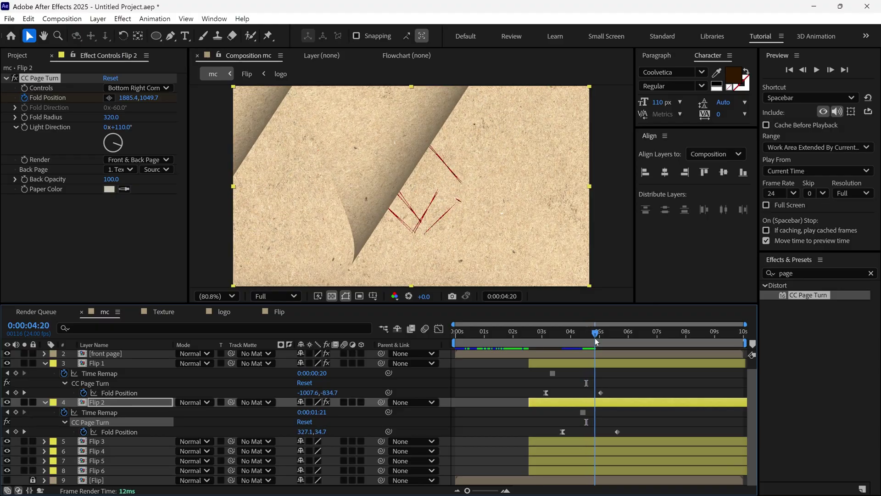
{"action": "left_click", "coordinate": [597, 442]}
{"action": "key", "text": "ctrl+v"}
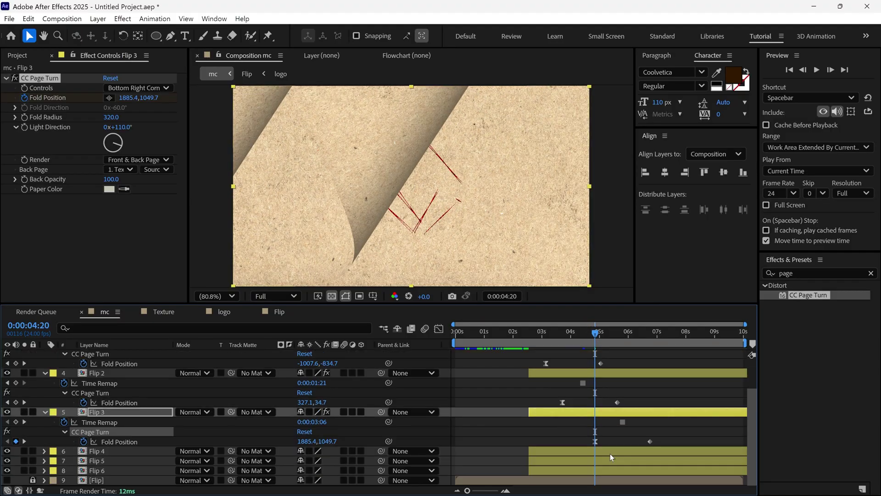
Paste the CC Page Turn effect onto Flip 4 at about 6 seconds and Flip 5 at about 7 seconds, and preview the flips.
{"action": "left_click", "coordinate": [610, 452]}
{"action": "left_click_drag", "start_coordinate": [597, 334], "coordinate": [445, 342]}
{"action": "key", "text": "ctrl+v"}
{"action": "left_click", "coordinate": [637, 461]}
{"action": "key", "text": "ctrl+v"}
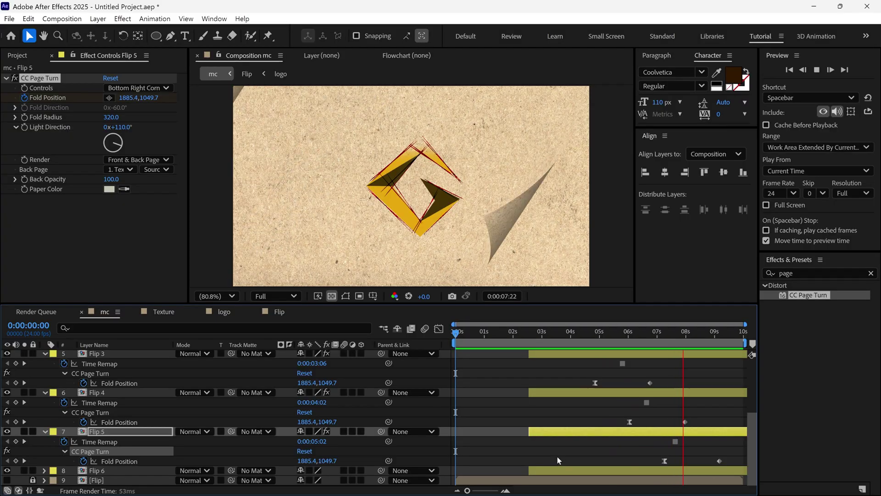
{"action": "key", "text": "space"}
Move the Fold Position keyframes of Flip 2 to Flip 5 earlier so the page turns follow each other more closely.
{"action": "key", "text": "grave"}
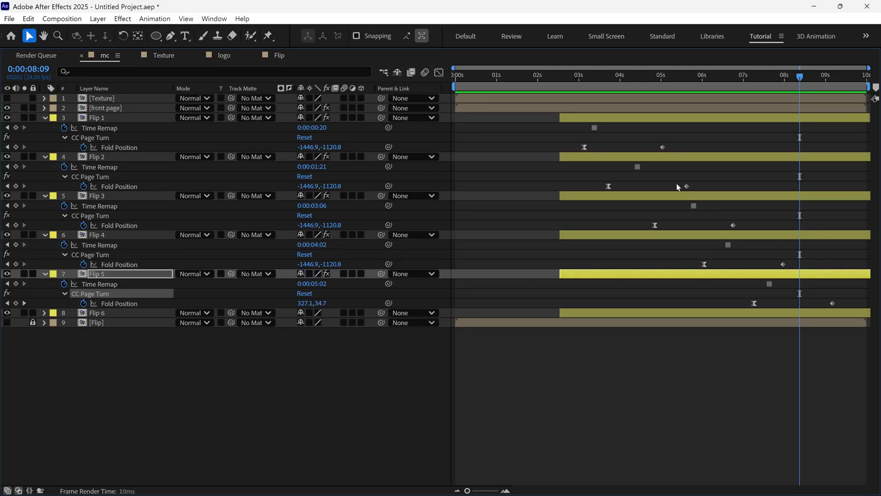
{"action": "left_click_drag", "start_coordinate": [594, 180], "coordinate": [769, 312]}
{"action": "left_click_drag", "start_coordinate": [624, 83], "coordinate": [592, 172]}
{"action": "left_click_drag", "start_coordinate": [625, 213], "coordinate": [771, 306]}
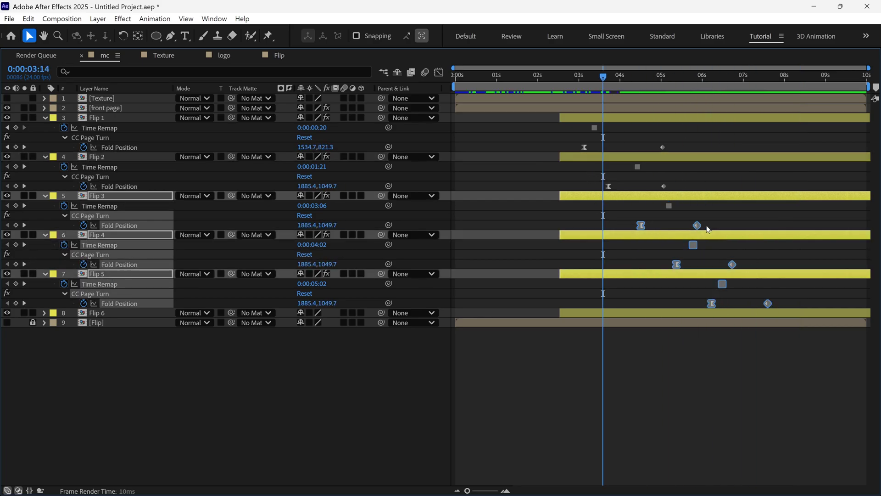
{"action": "left_click_drag", "start_coordinate": [697, 225], "coordinate": [683, 225]}
{"action": "left_click_drag", "start_coordinate": [649, 261], "coordinate": [692, 309]}
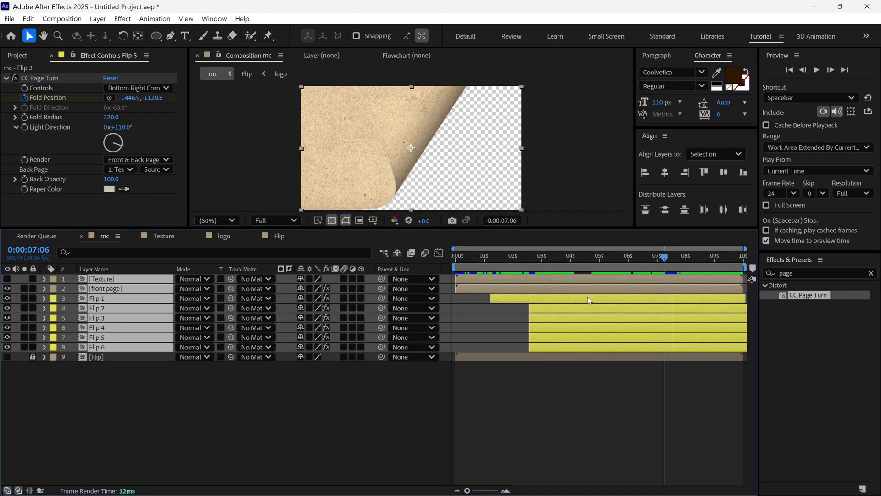
Preview the complete page-flip sequence from the start and examine the last page turn around 0:00:07:02.
{"action": "key", "text": "Home"}
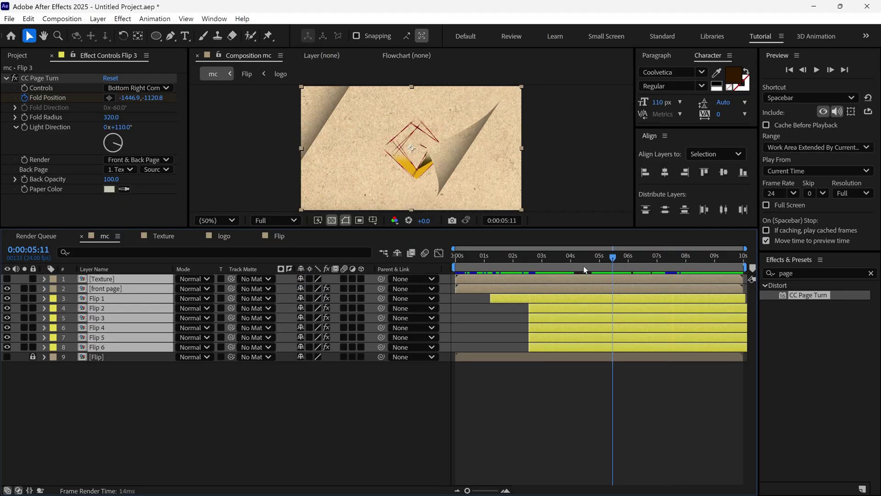
{"action": "key", "text": "space"}
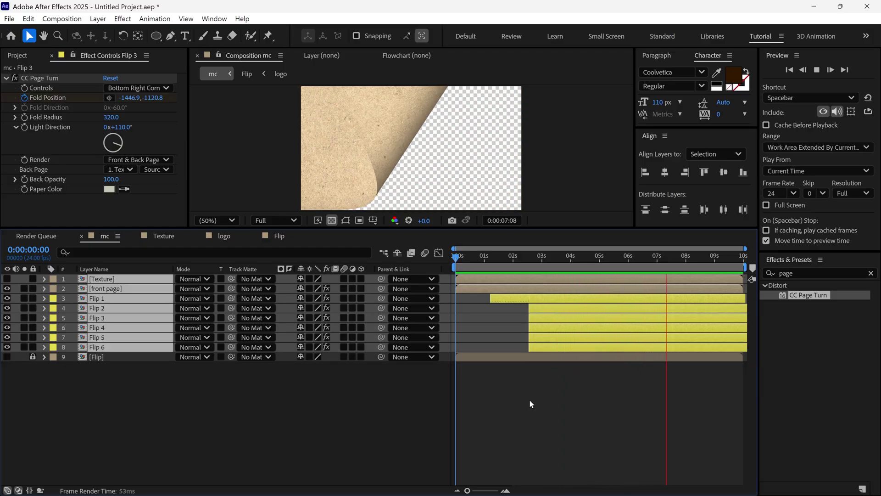
{"action": "key", "text": "space"}
{"action": "left_click_drag", "start_coordinate": [685, 259], "coordinate": [659, 270]}
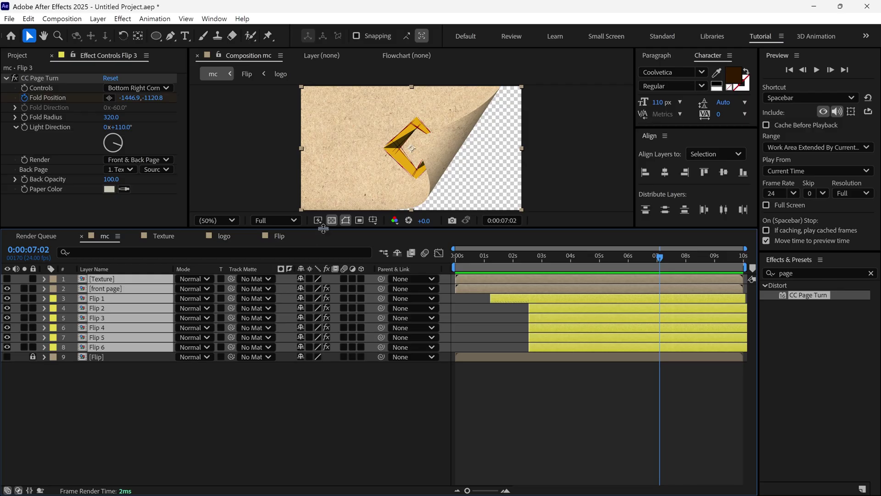
Add the logo composition to mc as a layer directly below Flip 6.
{"action": "left_click_drag", "start_coordinate": [323, 228], "coordinate": [316, 281]}
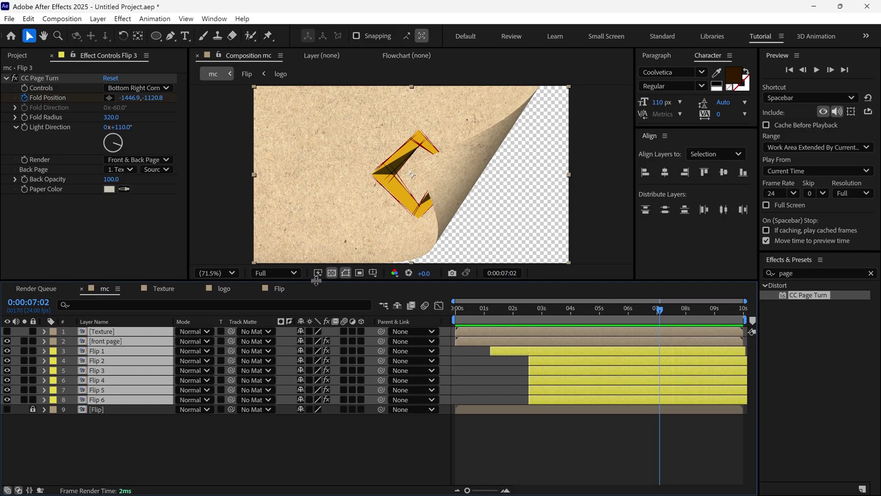
{"action": "left_click", "coordinate": [19, 56]}
{"action": "left_click", "coordinate": [37, 192]}
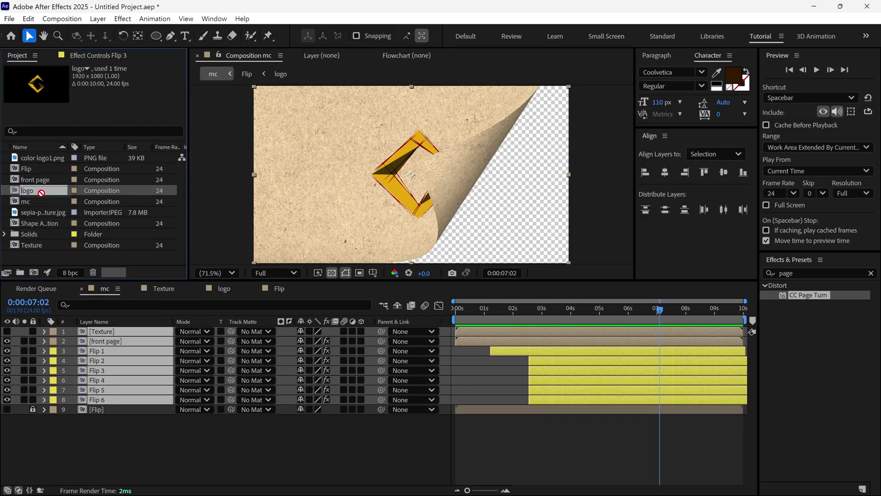
{"action": "left_click_drag", "start_coordinate": [104, 368], "coordinate": [108, 404]}
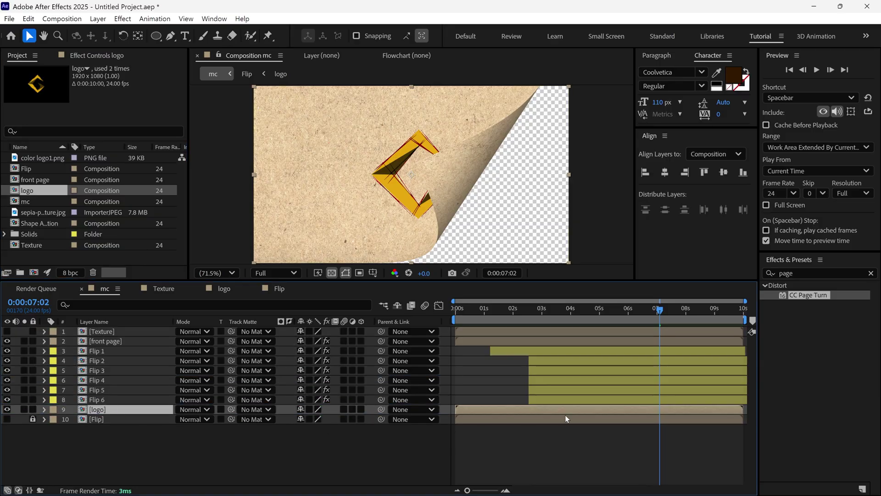
Create a 1920 x 1080 px near-white solid named bg and place it directly below the logo layer.
{"action": "right_click", "coordinate": [140, 453]}
{"action": "mouse_move", "coordinate": [166, 316]}
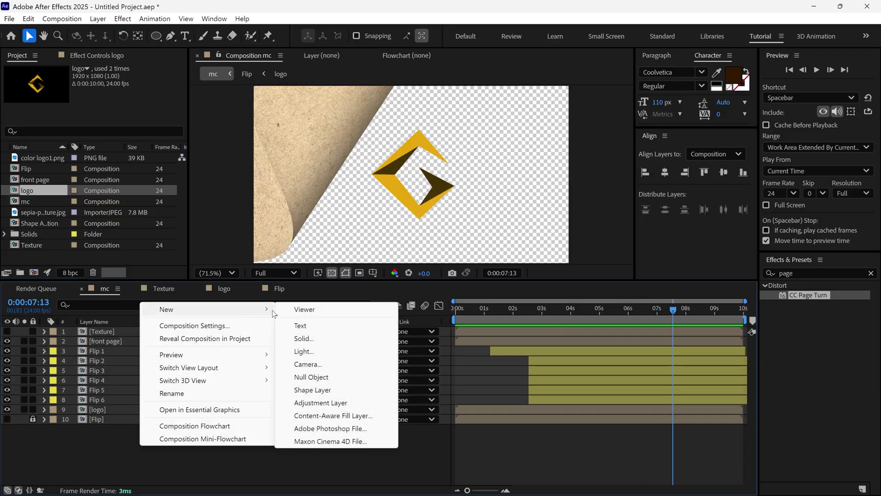
{"action": "left_click", "coordinate": [299, 344]}
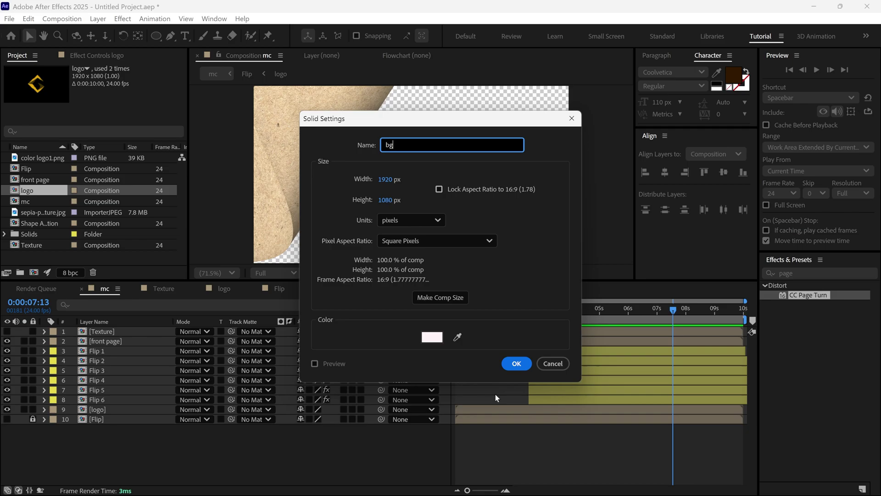
{"action": "left_click", "coordinate": [517, 364]}
{"action": "left_click_drag", "start_coordinate": [128, 338], "coordinate": [115, 420]}
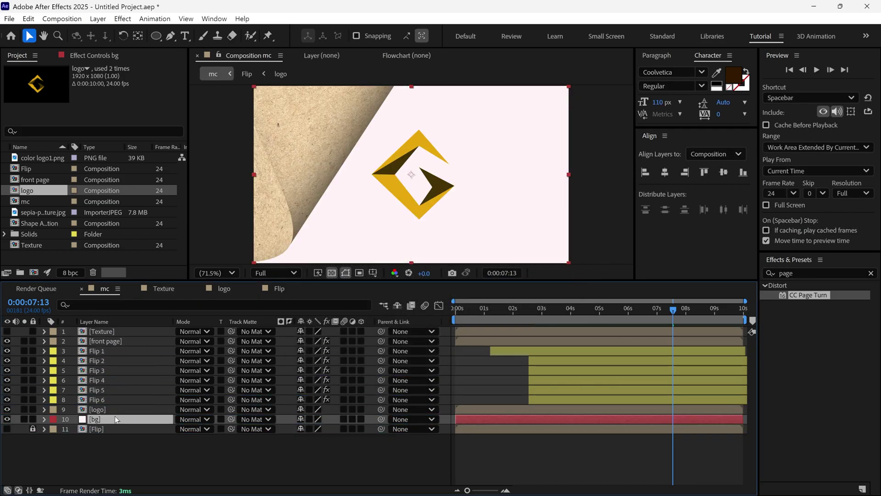
Animate the logo layer's scale with a starting keyframe at about 7.5 seconds and 86% at 0:00:09:00.
{"action": "left_click", "coordinate": [577, 412]}
{"action": "left_click_drag", "start_coordinate": [642, 312], "coordinate": [714, 332]}
{"action": "key", "text": "alt+shift+s"}
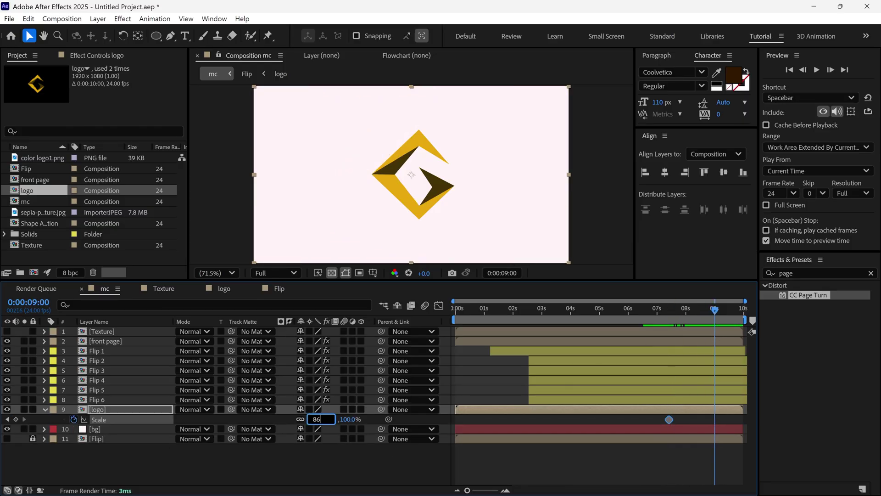
{"action": "type", "text": "86"}
{"action": "key", "text": "Return"}
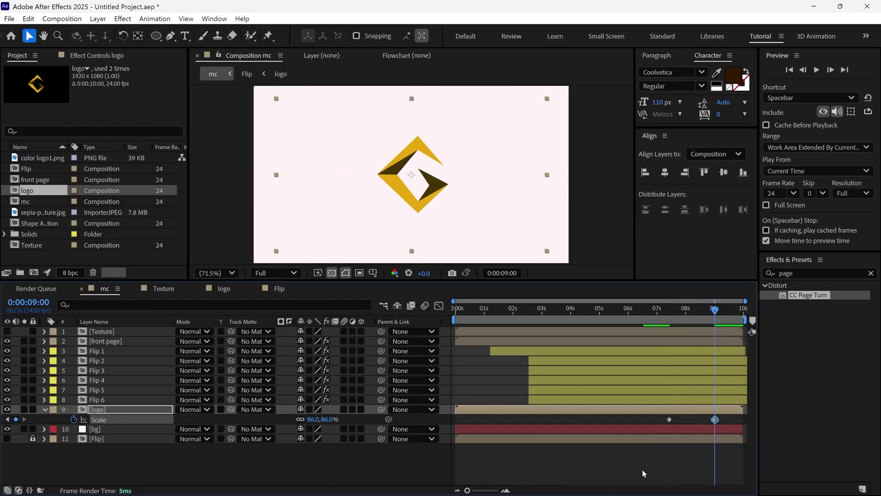
Ease the logo's last scale keyframe and move its first one to about 0:00:07:02, previewing the reveal.
{"action": "left_click_drag", "start_coordinate": [714, 309], "coordinate": [640, 310]}
{"action": "key", "text": "space"}
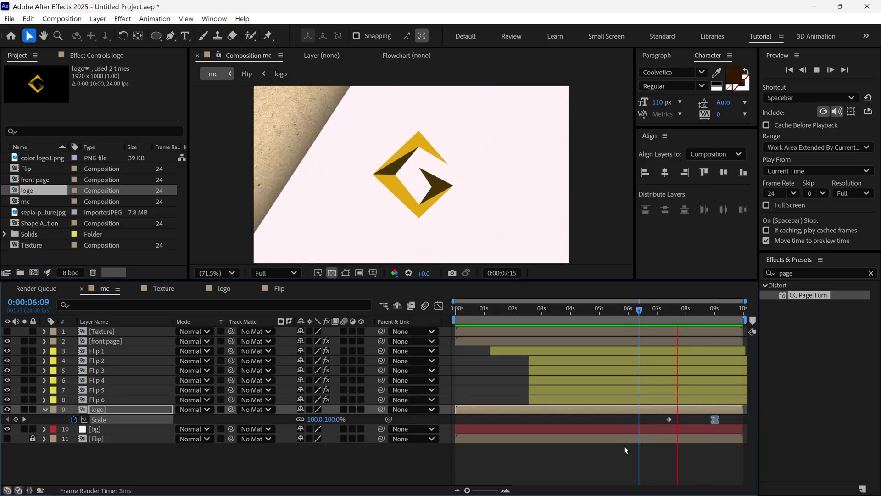
{"action": "key", "text": "space"}
{"action": "left_click_drag", "start_coordinate": [670, 420], "coordinate": [660, 425]}
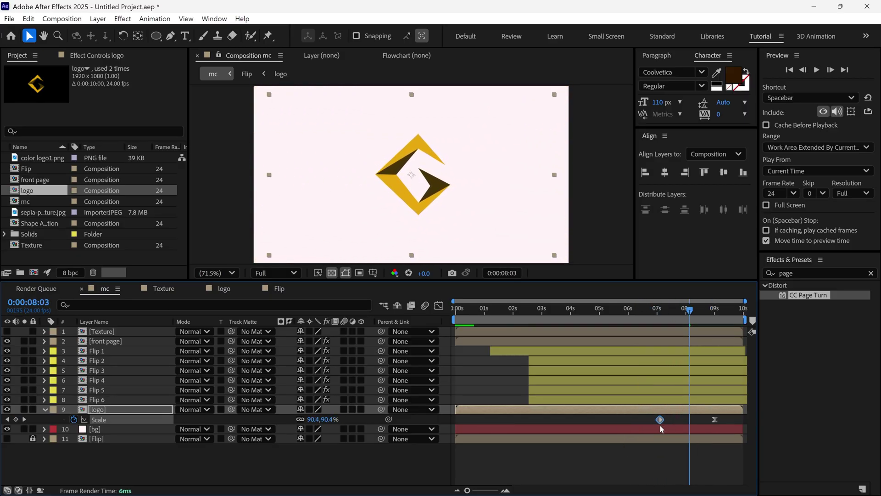
{"action": "left_click", "coordinate": [659, 316]}
{"action": "key", "text": "space"}
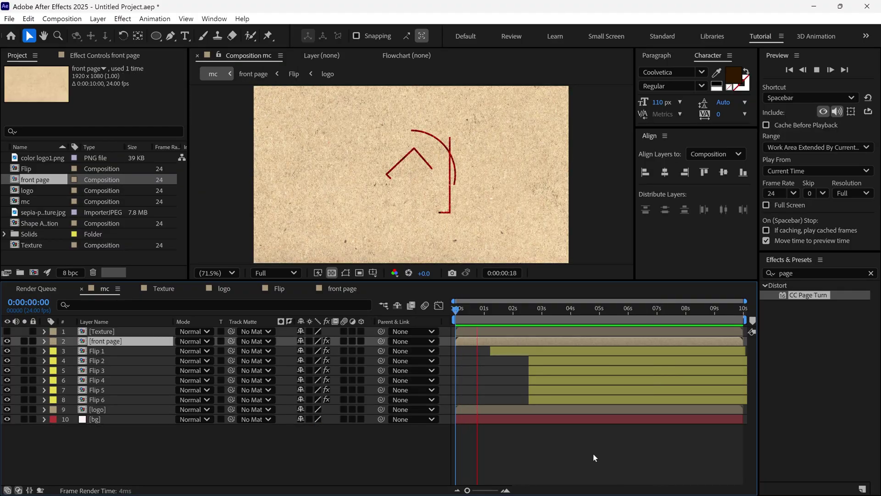